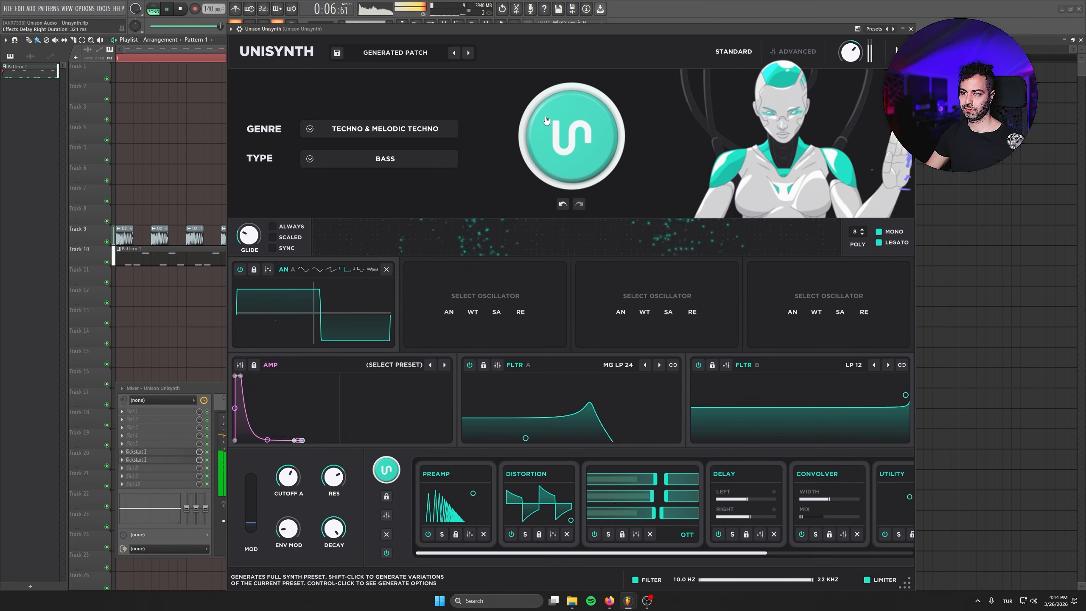
Generate a new bass preset for the Techno & Melodic Techno genre
click(545, 116)
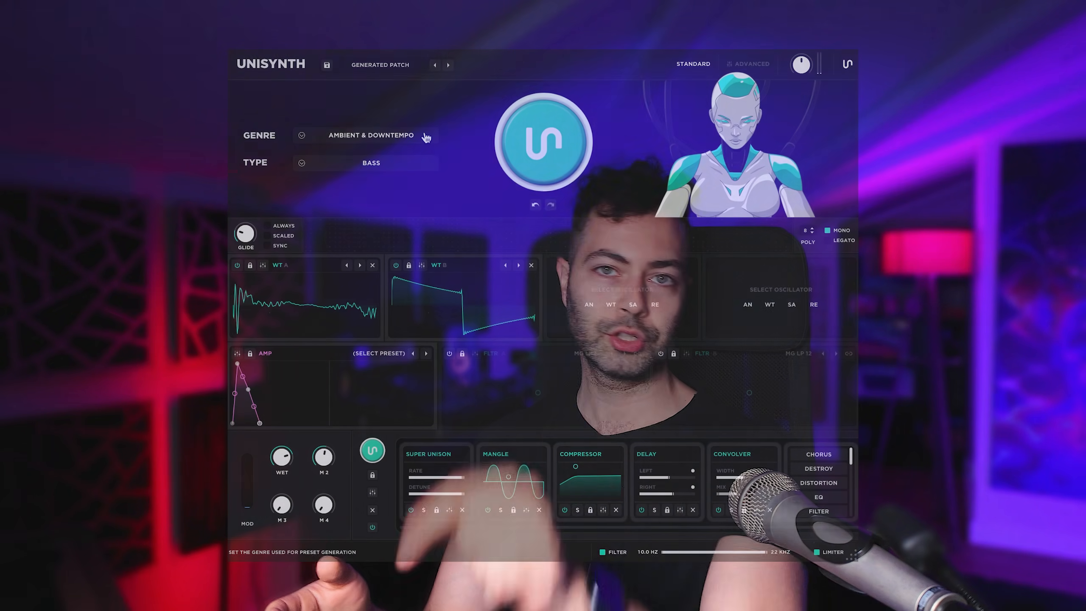
Set the genre to Hardstyle & Hardcore and the type to Lead, and generate a patch from them
click(426, 136)
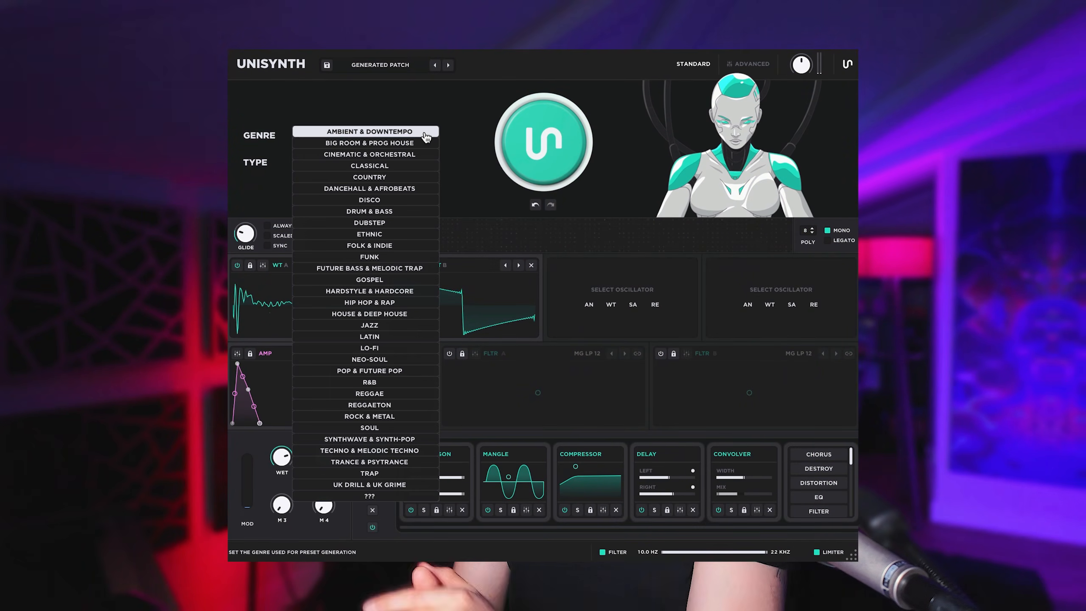
click(422, 289)
click(425, 165)
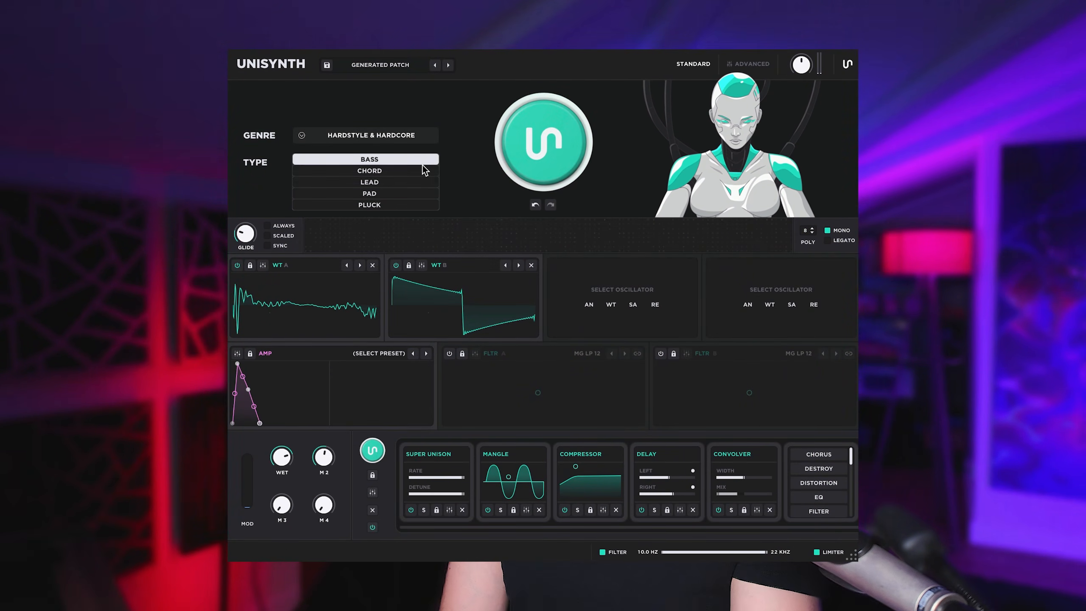
click(420, 183)
click(576, 147)
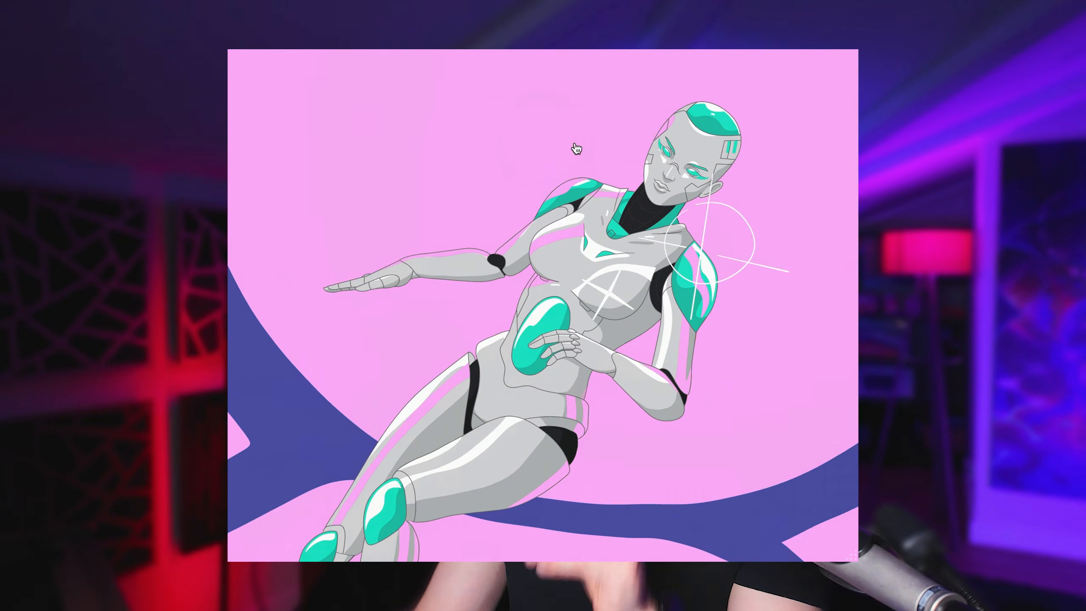
Set the genre to Big Room & Prog House and the type to Lead, and generate a patch from them
click(314, 123)
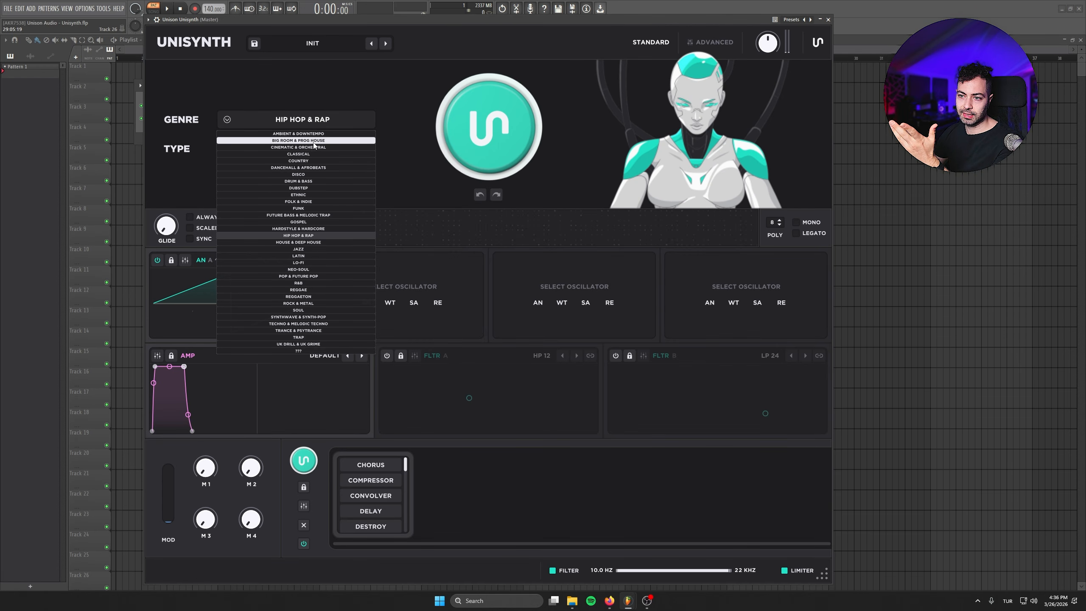
click(315, 141)
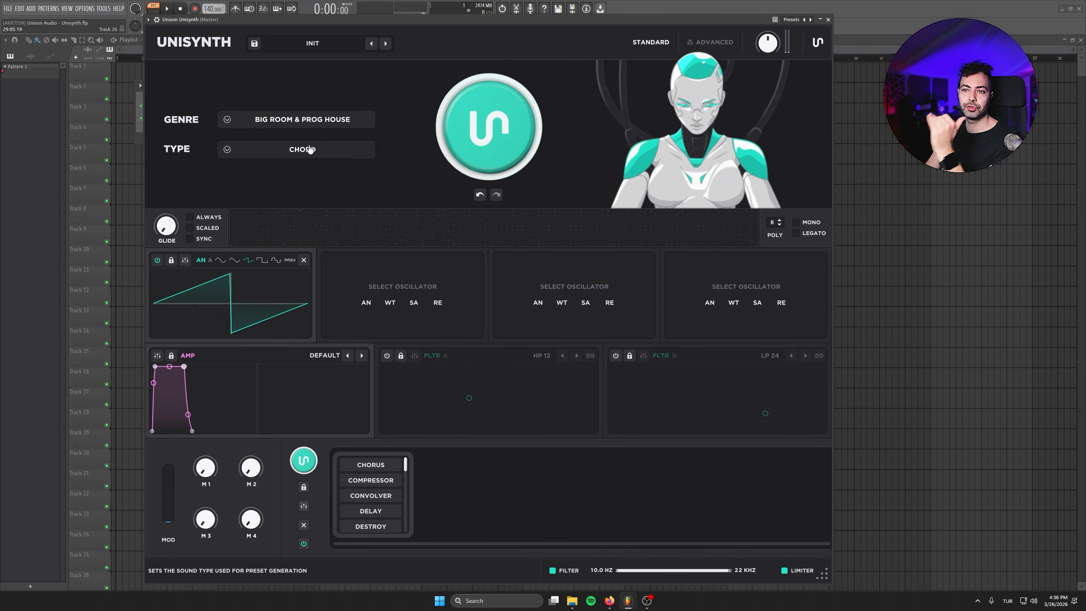
click(304, 150)
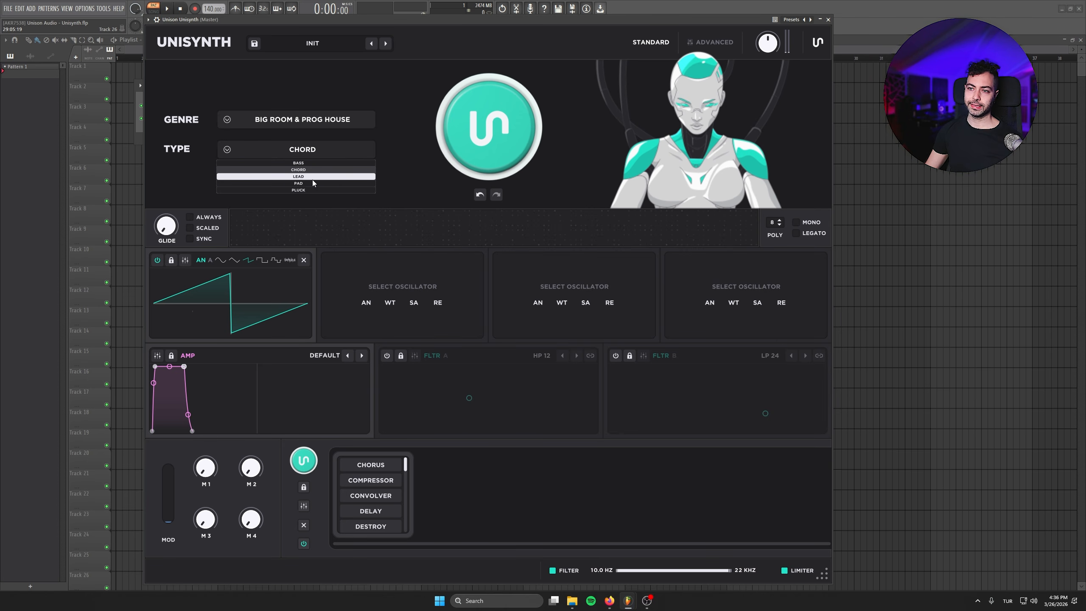
click(312, 177)
click(475, 144)
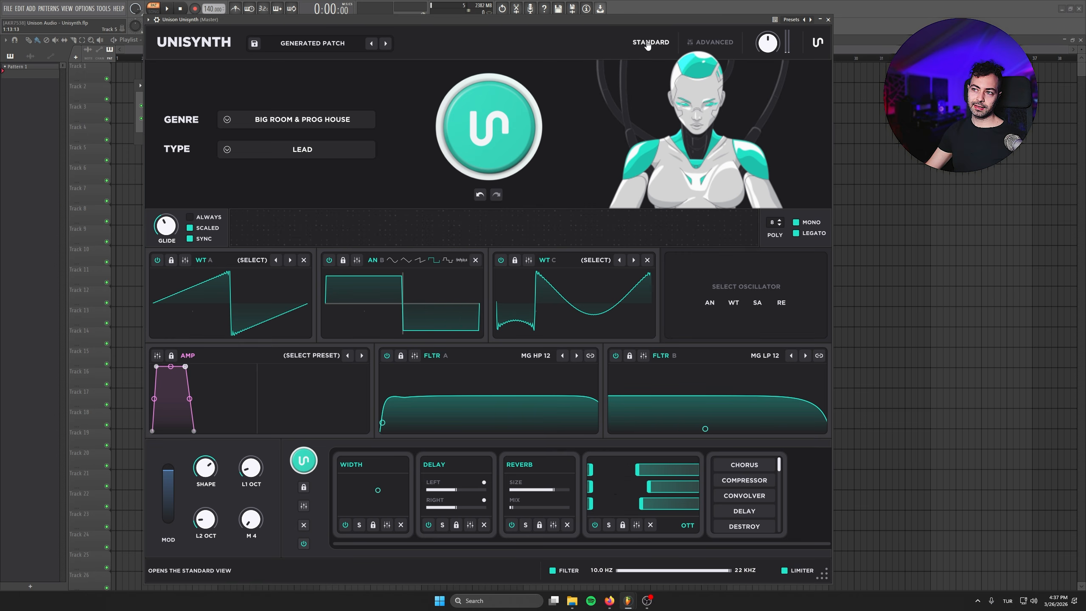
In the advanced view, add a Tremolo effect at the end of the effects chain and adjust its rate and width
click(720, 46)
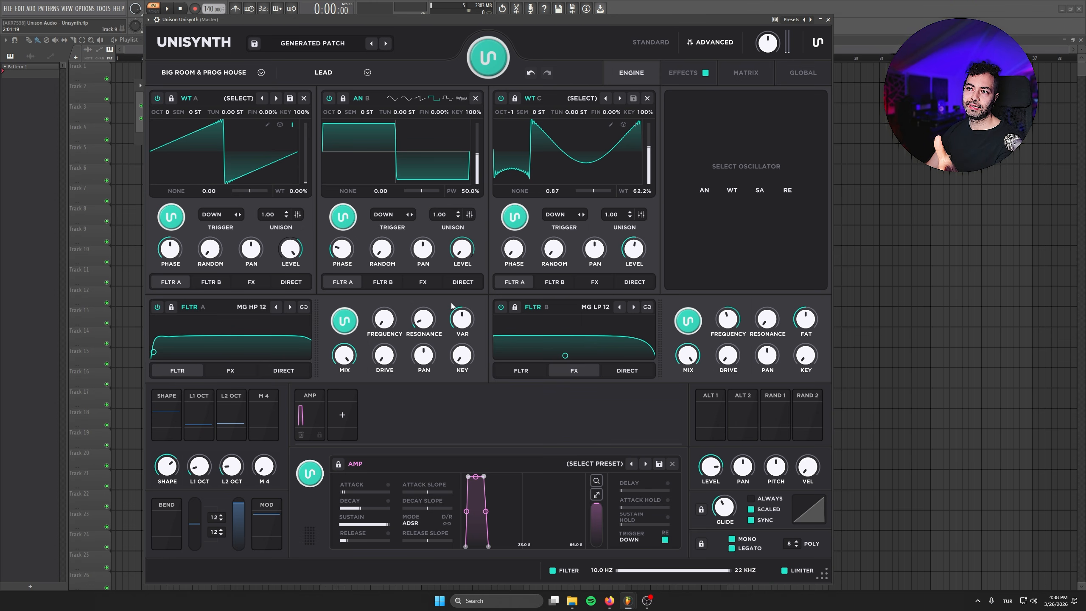
click(689, 83)
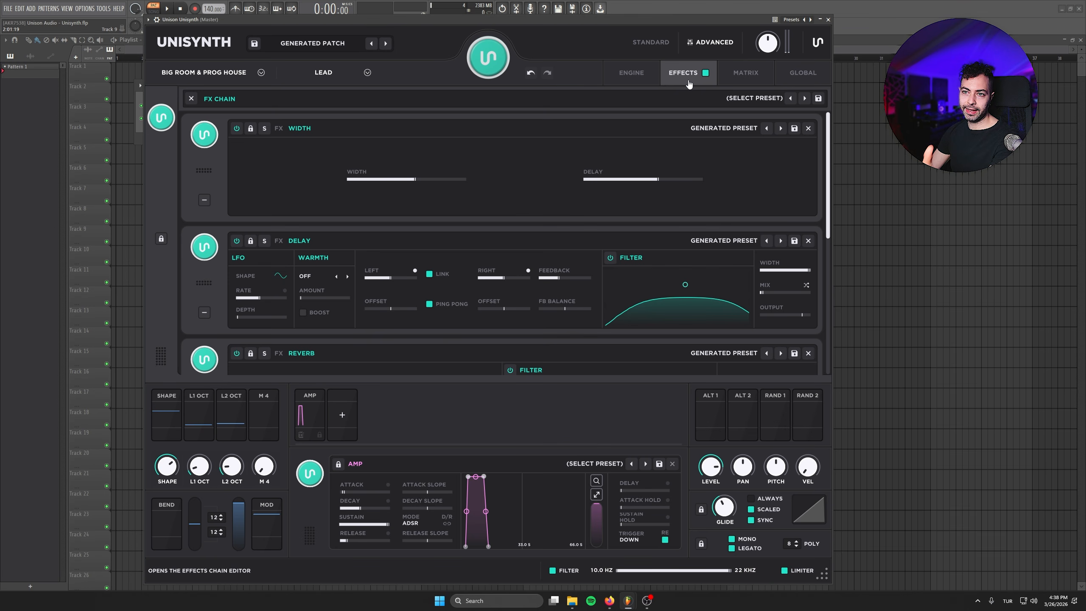
drag(826, 141, 816, 277)
click(282, 360)
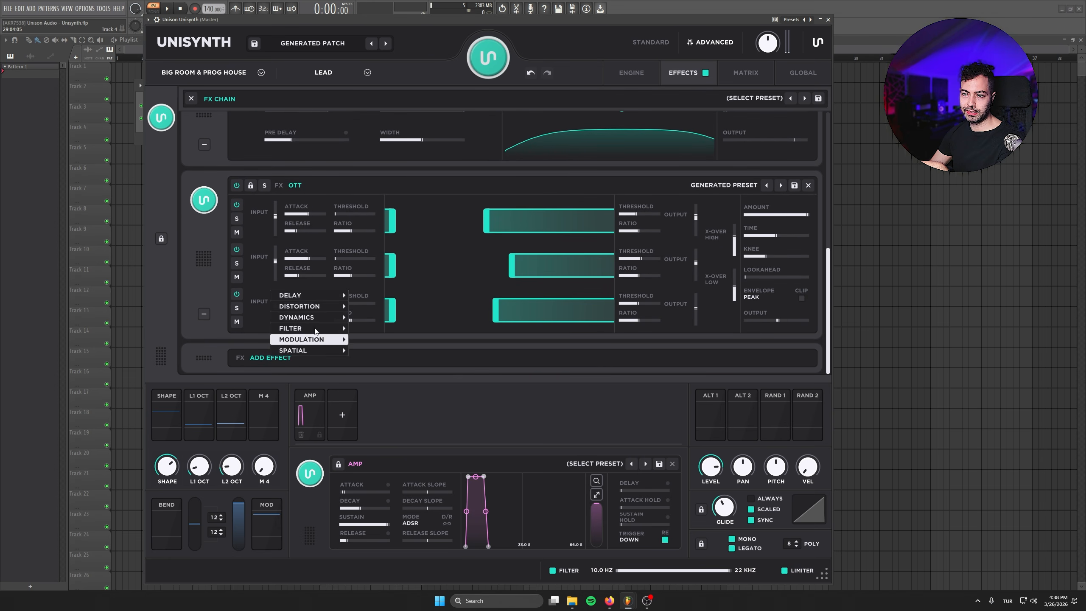
mouse_move(315, 299)
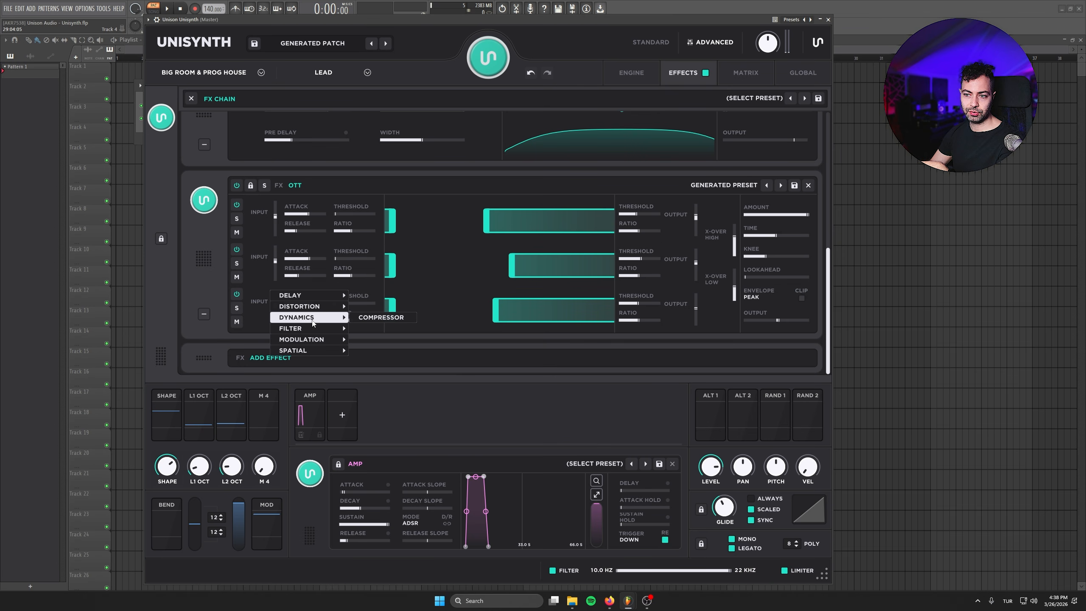
click(290, 357)
click(290, 358)
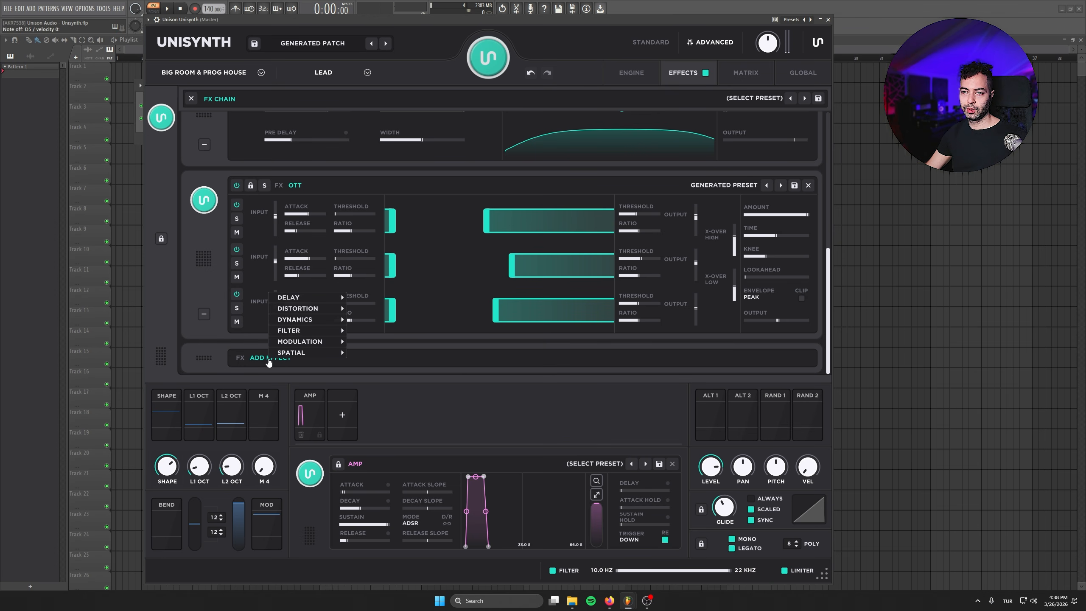
mouse_move(344, 359)
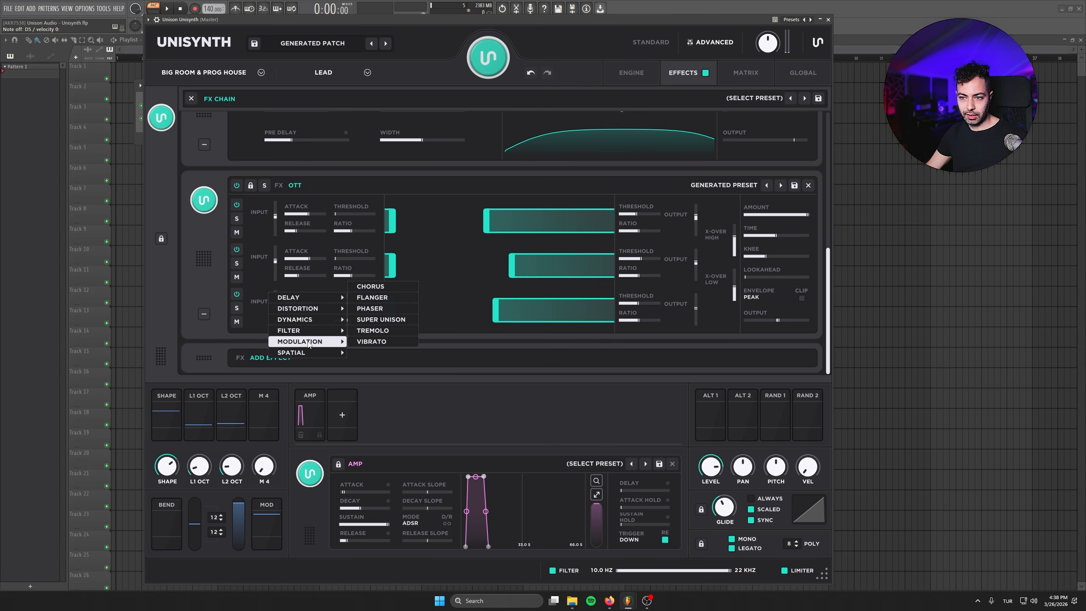
click(372, 341)
scroll(492, 315, down, 3)
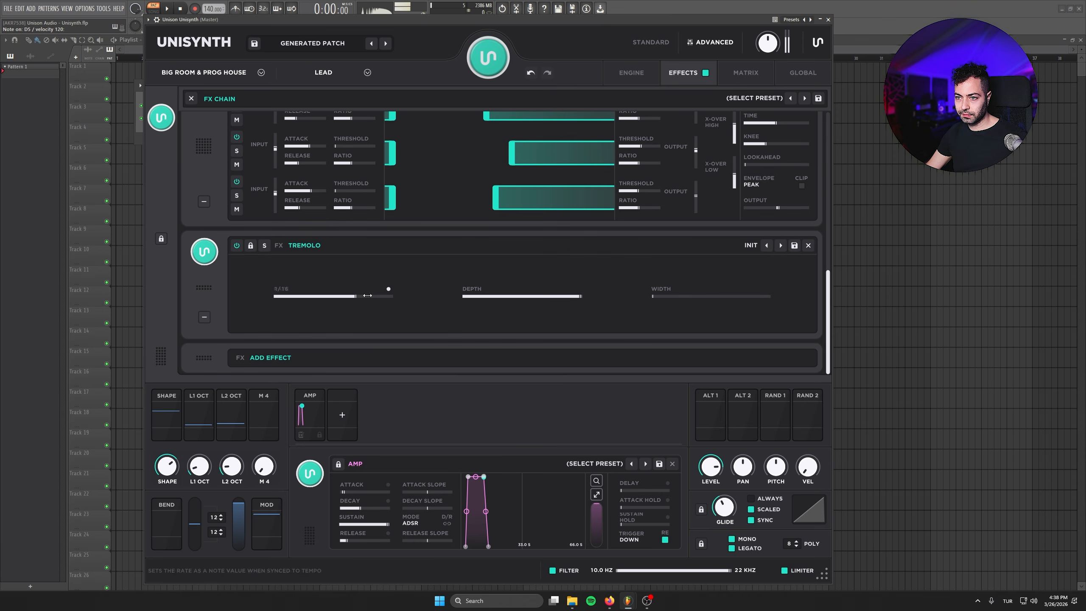
mouse_move(355, 296)
mouse_down()
mouse_move(294, 297)
mouse_move(355, 297)
mouse_up()
Look through the modulation matrix, global settings and engine pages, and return to the standard view
click(753, 76)
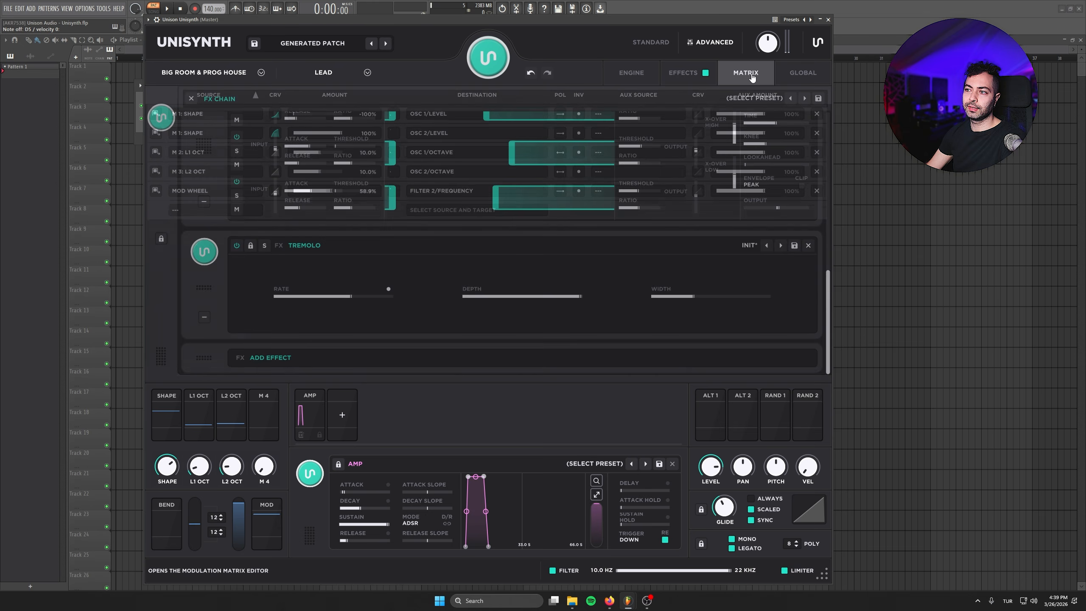
click(812, 76)
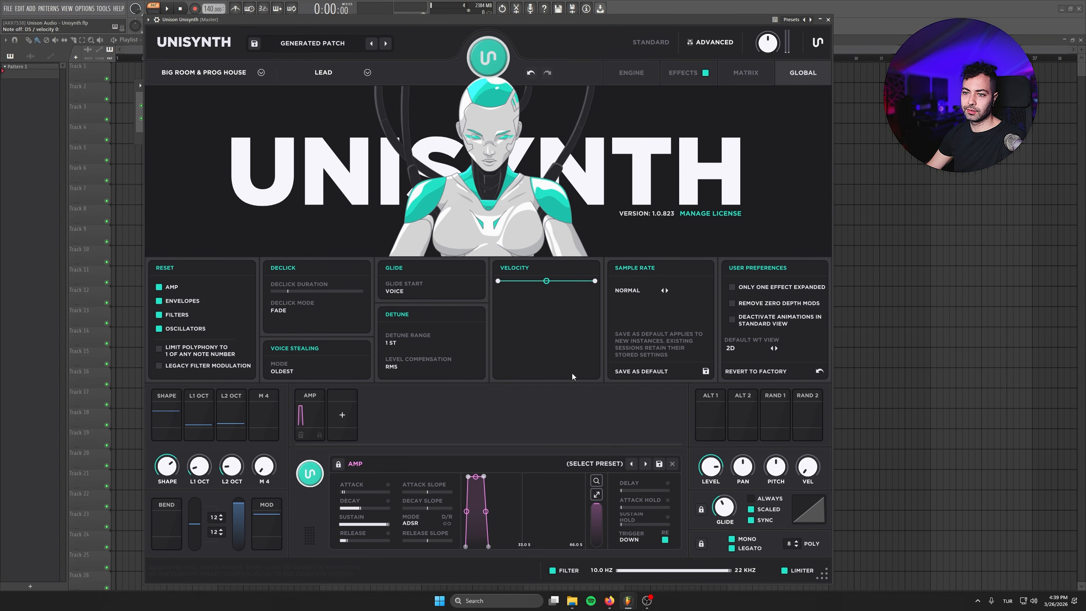
click(637, 74)
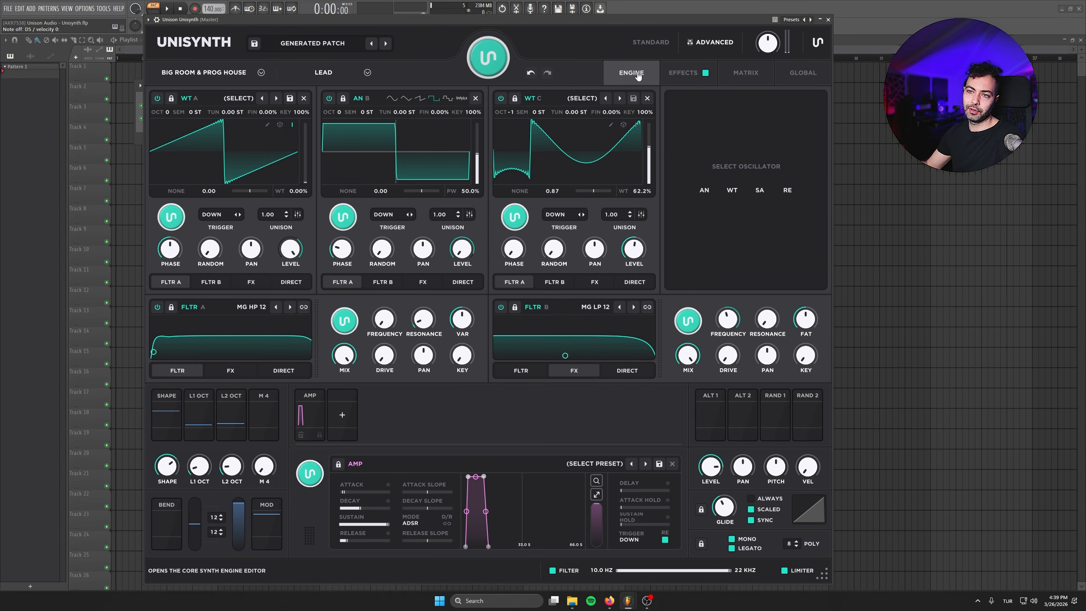
click(637, 46)
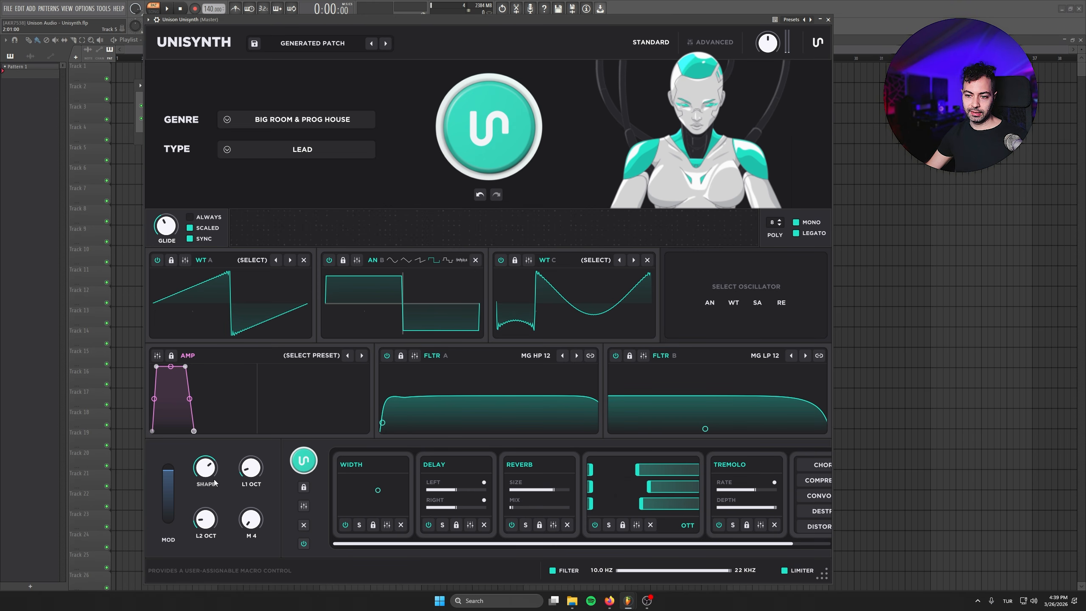
Adjust the Shape macro and set the L1 Oct macro to about 41%
drag(208, 470, 209, 426)
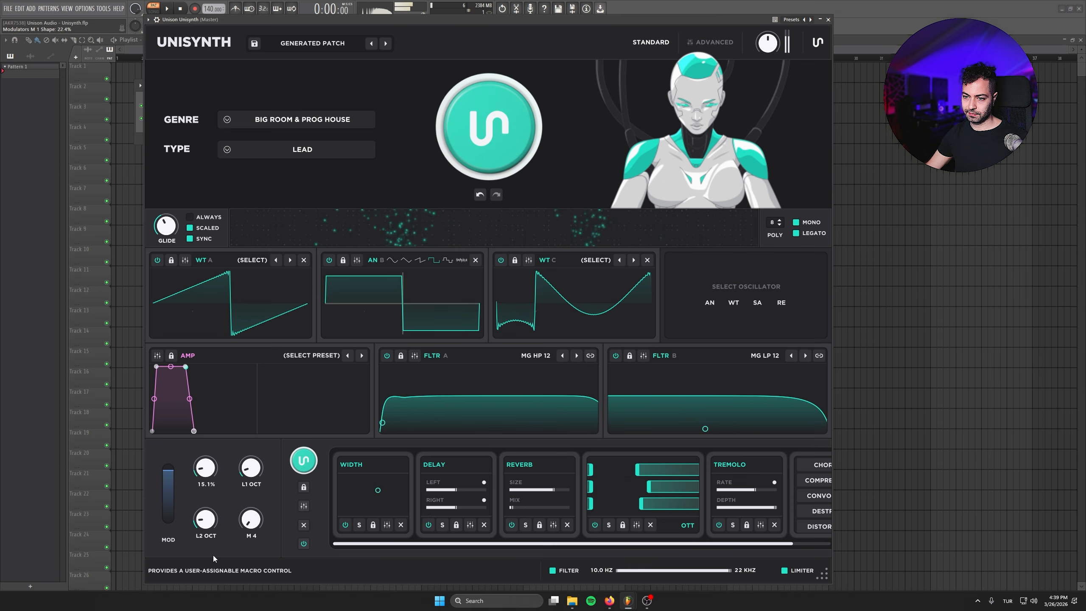
drag(251, 467, 244, 410)
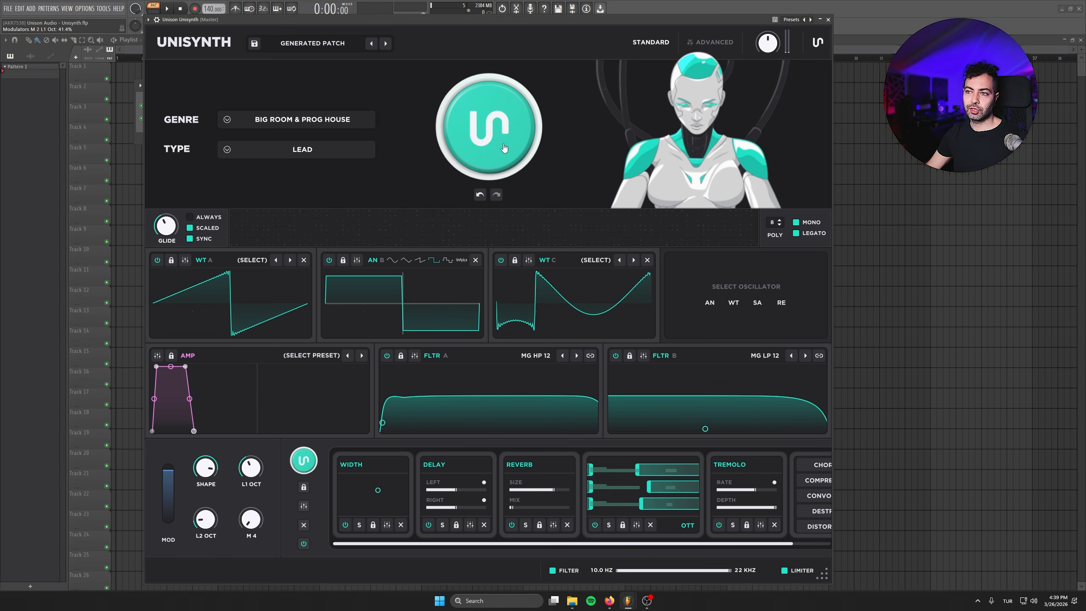
Generate a new Big Room & Prog House lead patch and save it as DOPE BIGROOM LEAD 01
click(479, 107)
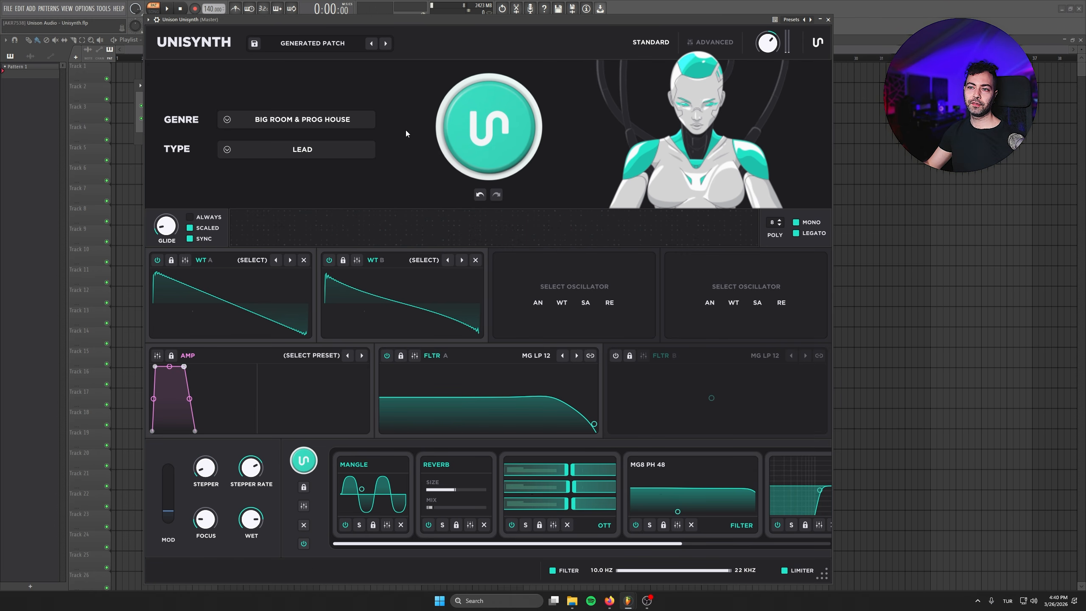
click(254, 43)
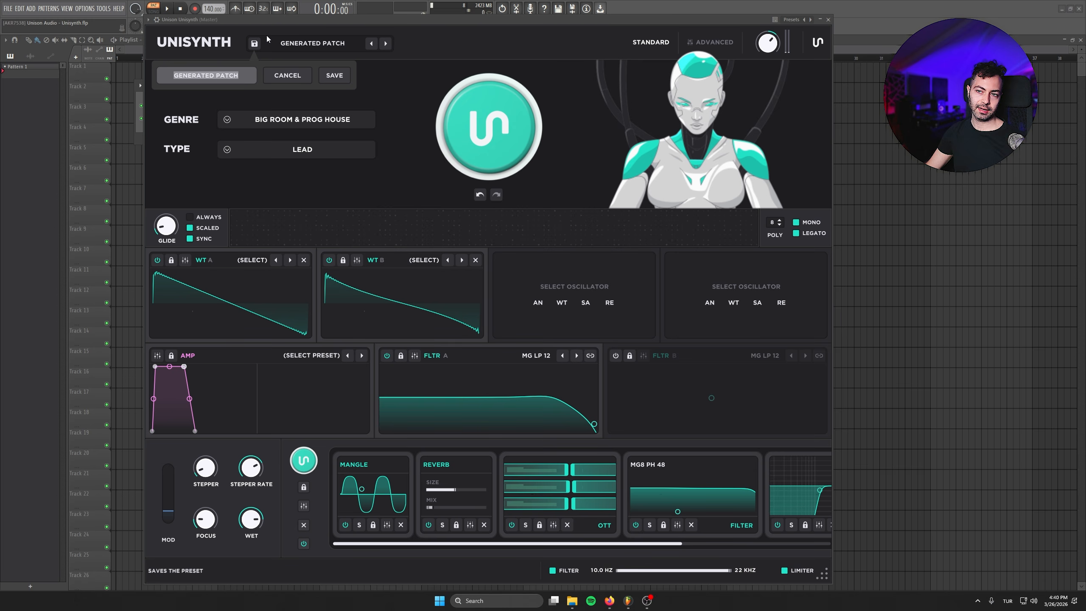
text(DOPE BIGROOM LE)
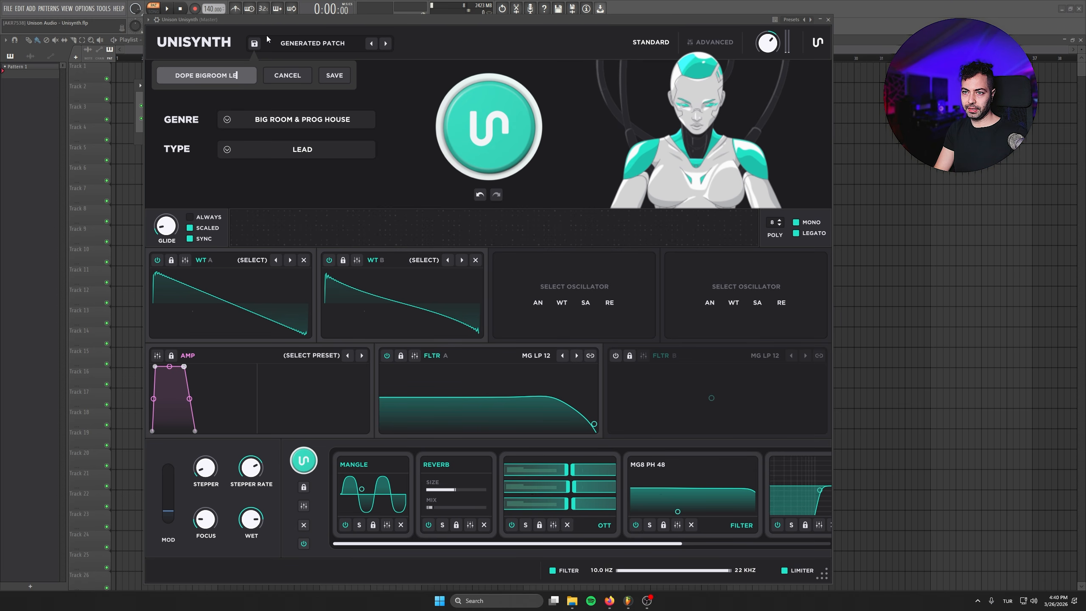
text(AD 01)
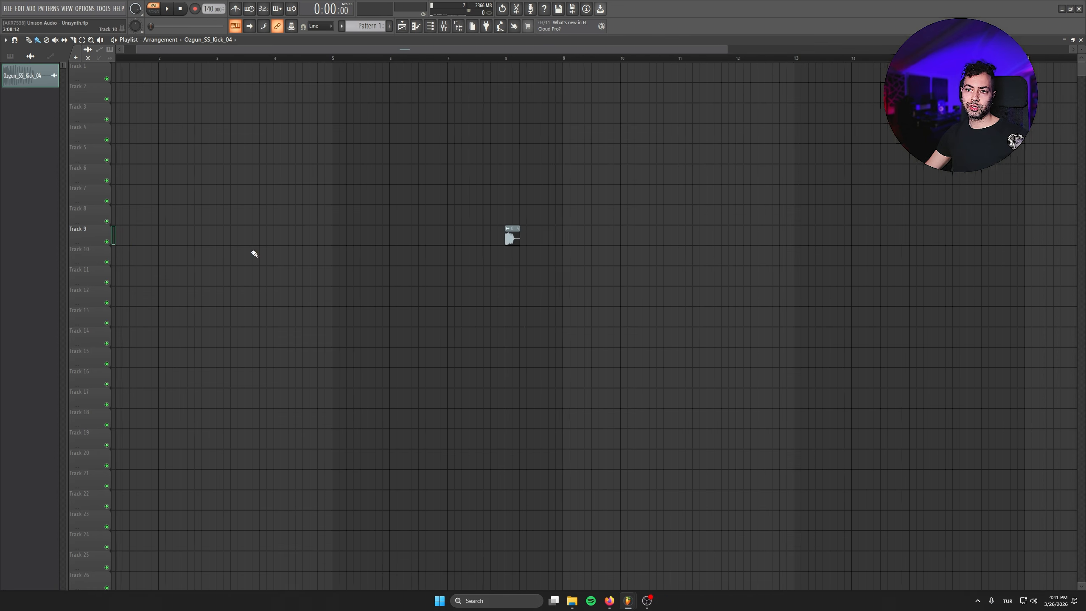
Place the kick clip at the start of Track 9 and repeat it, trimmed to half a beat, on every beat for four bars
drag(509, 235, 550, 228)
drag(64, 222, 69, 226)
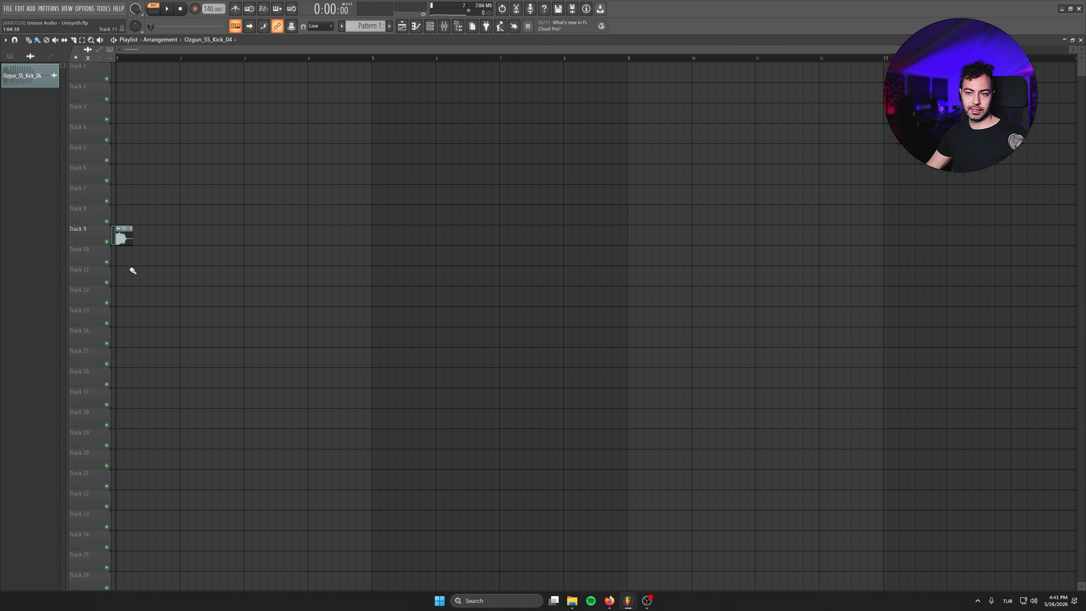
scroll(130, 269, up, 4)
scroll(105, 291, up, 3)
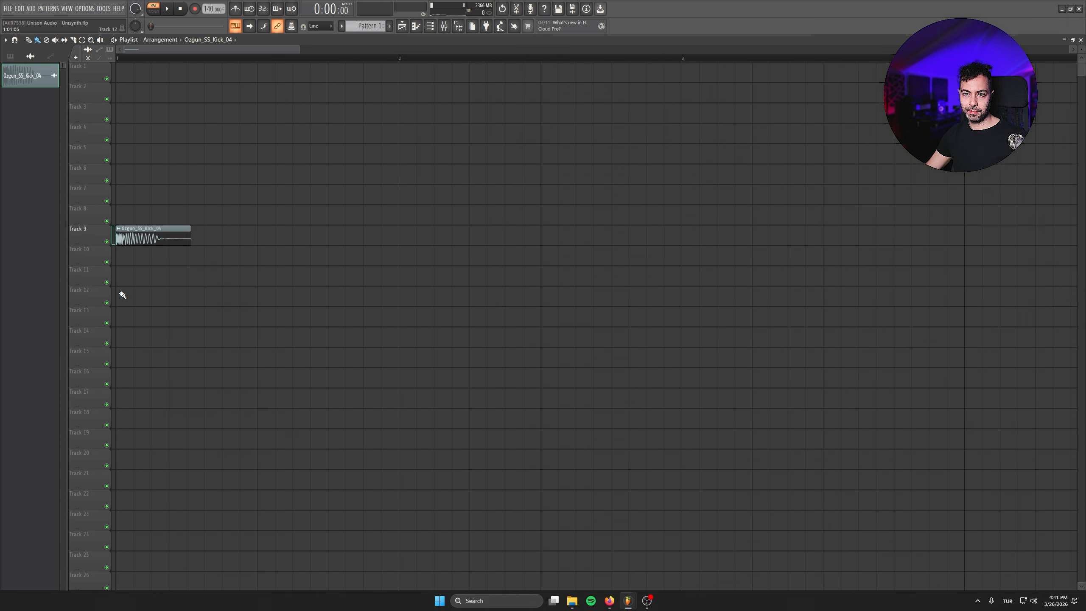
drag(209, 228, 160, 228)
key(space)
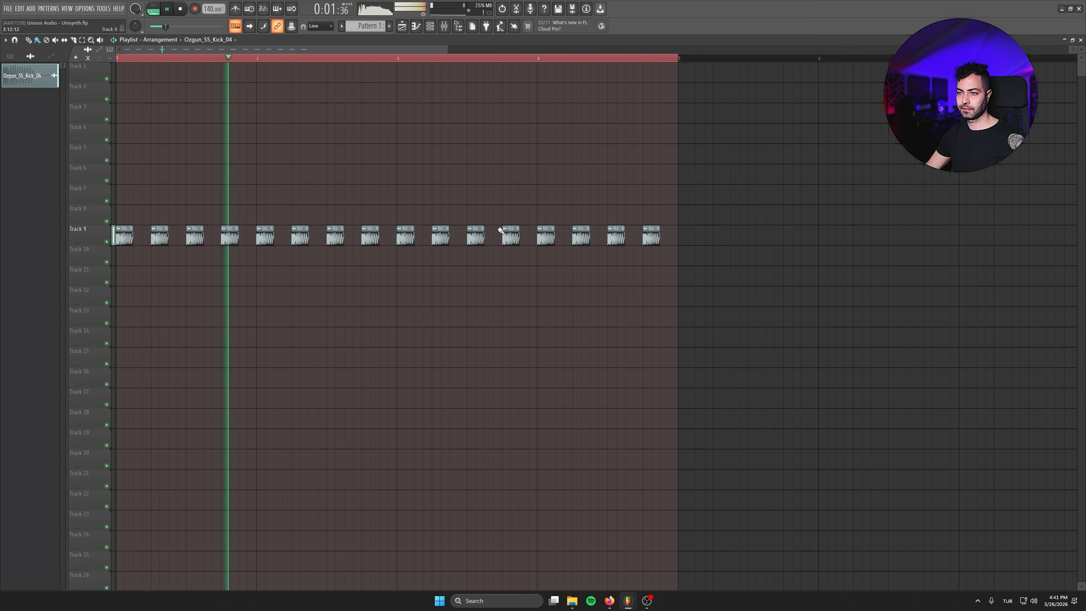
Route the kick sample to mixer track 1 and stop the playback
double_click(481, 230)
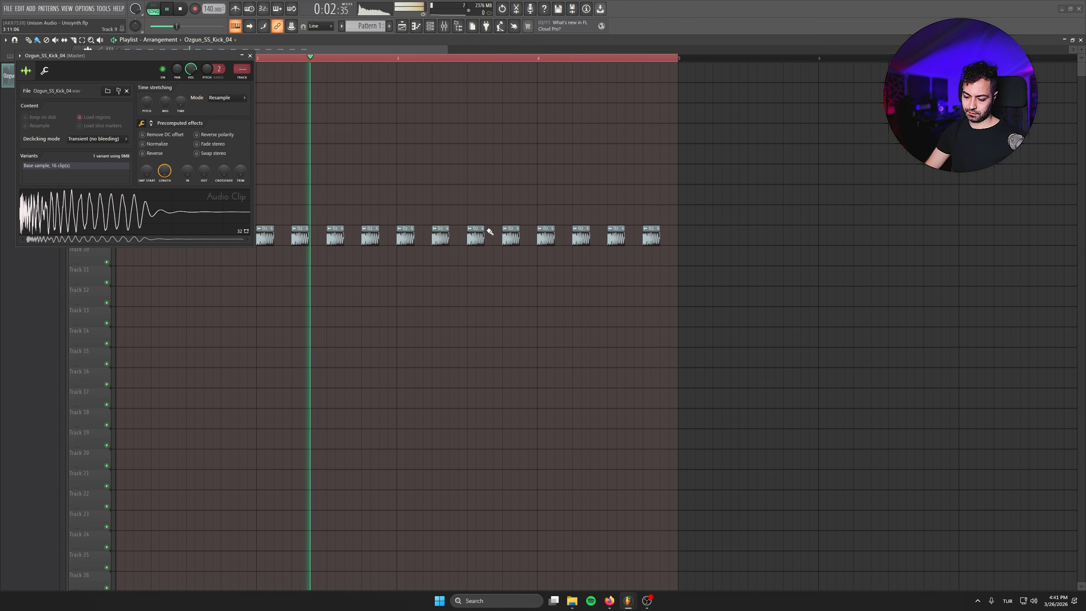
key(ctrl+l)
key(space)
key(Escape)
Show all channels in the channel rack and move the Unisynth window clear of it
click(430, 27)
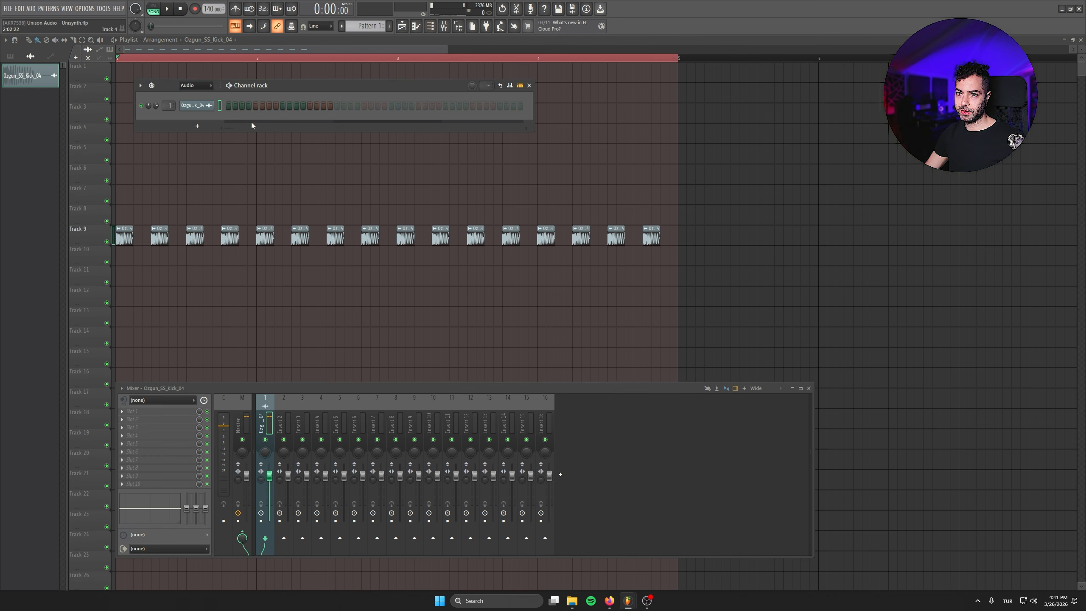
click(203, 86)
click(207, 99)
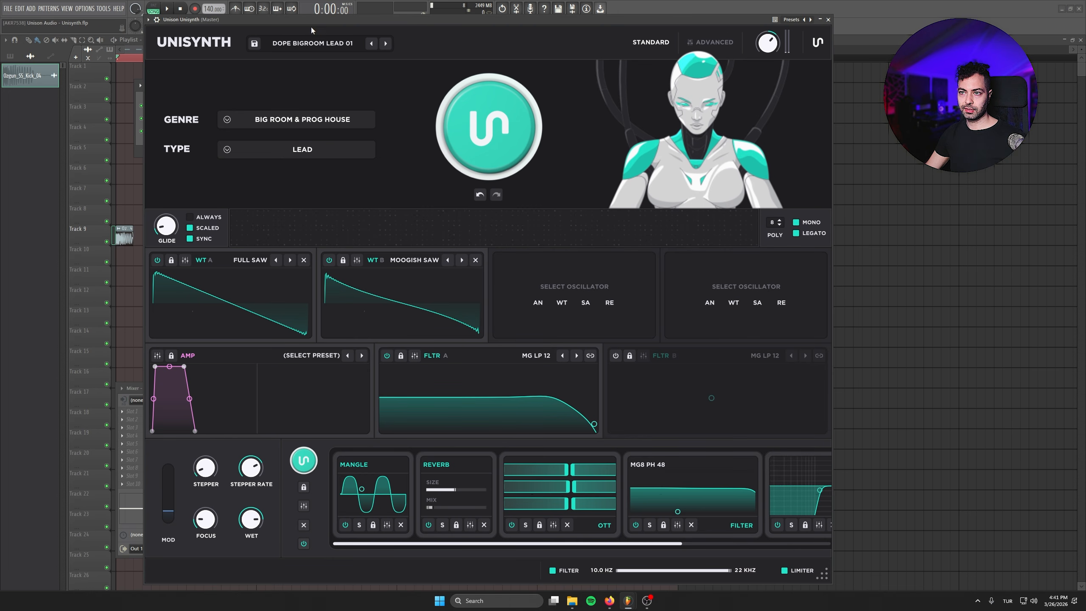
drag(312, 19, 482, 219)
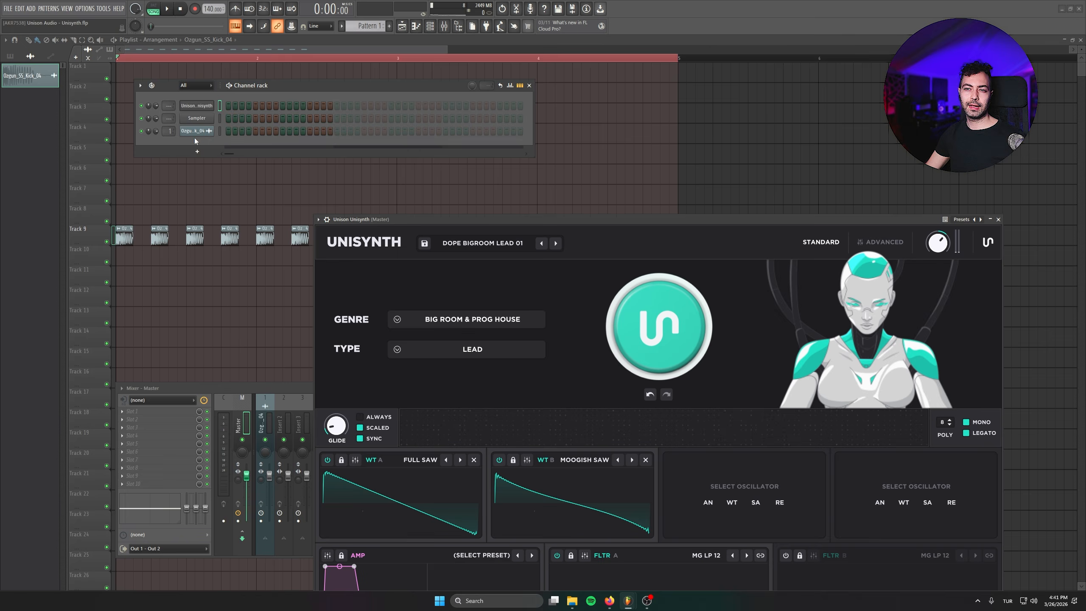
Write a short E4 bass pattern in Unisynth's piano roll, with the third and fifth notes raised to E5
right_click(199, 105)
click(233, 114)
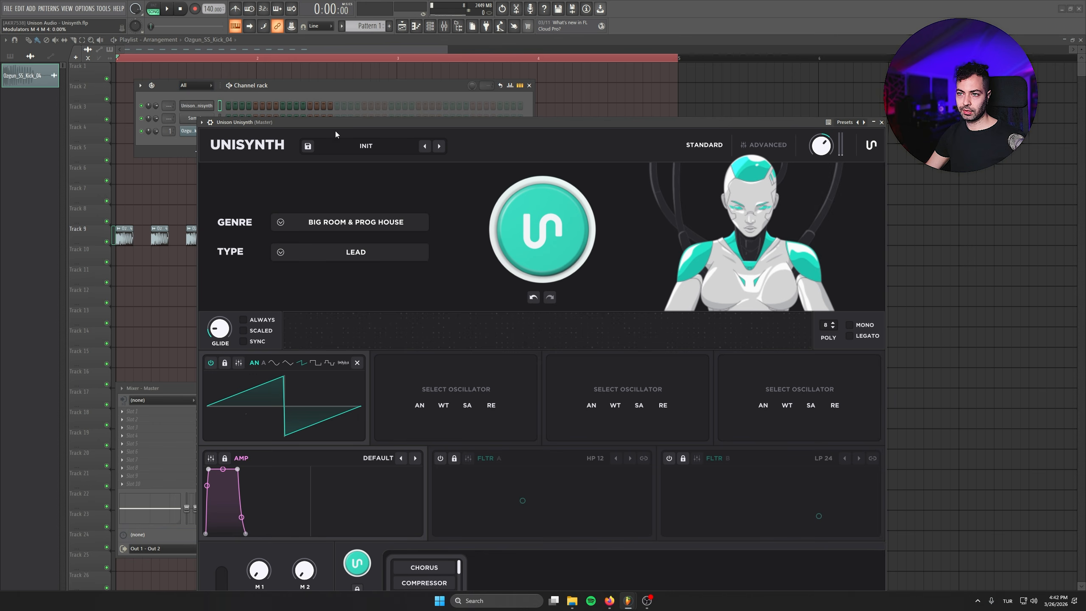
drag(405, 122, 563, 228)
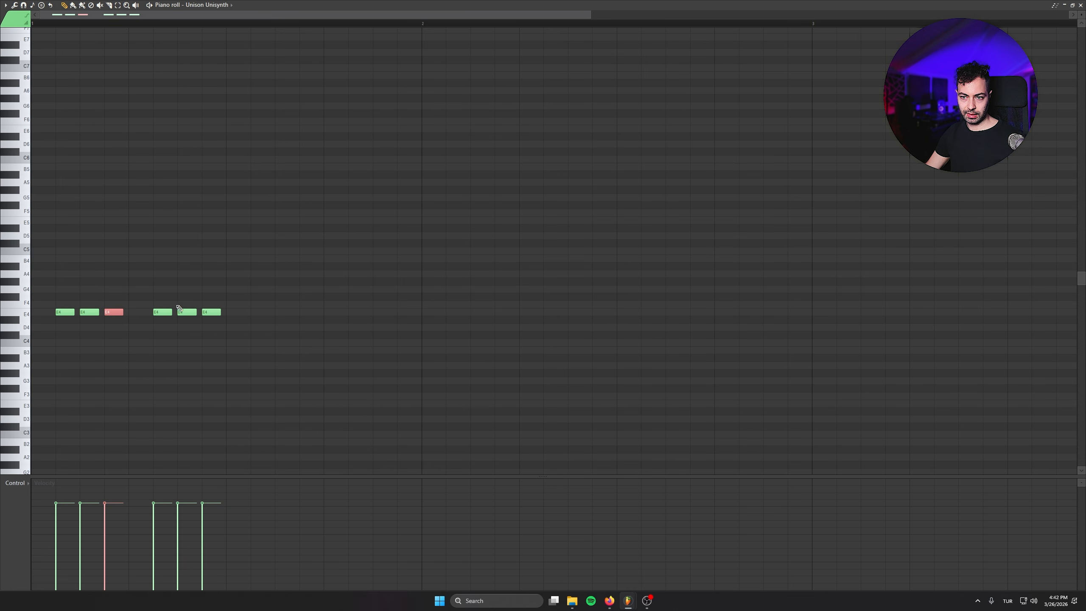
scroll(207, 356, up, 2)
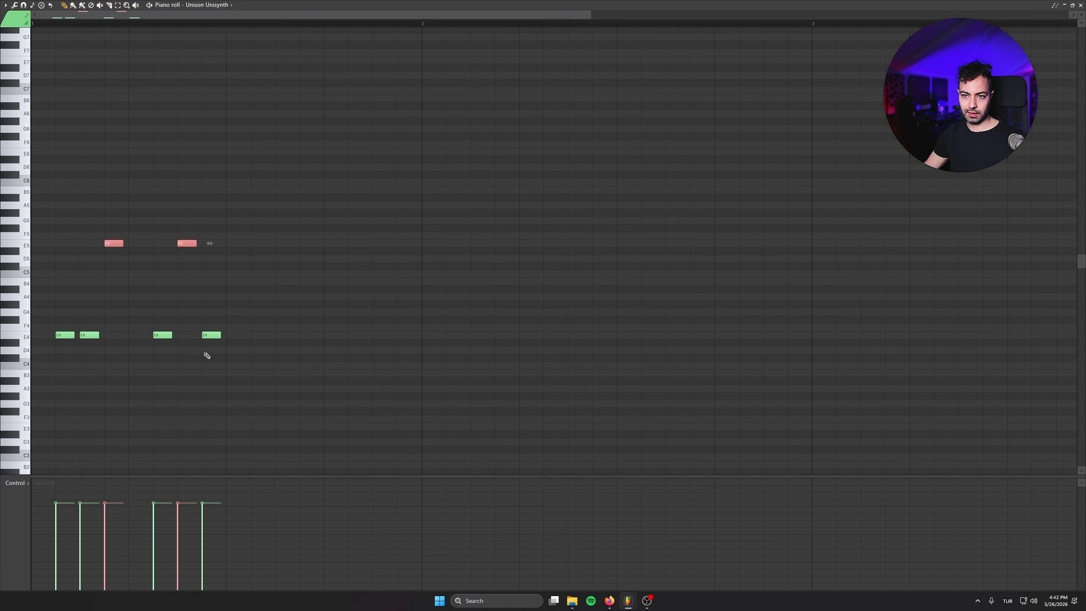
key(ctrl+a)
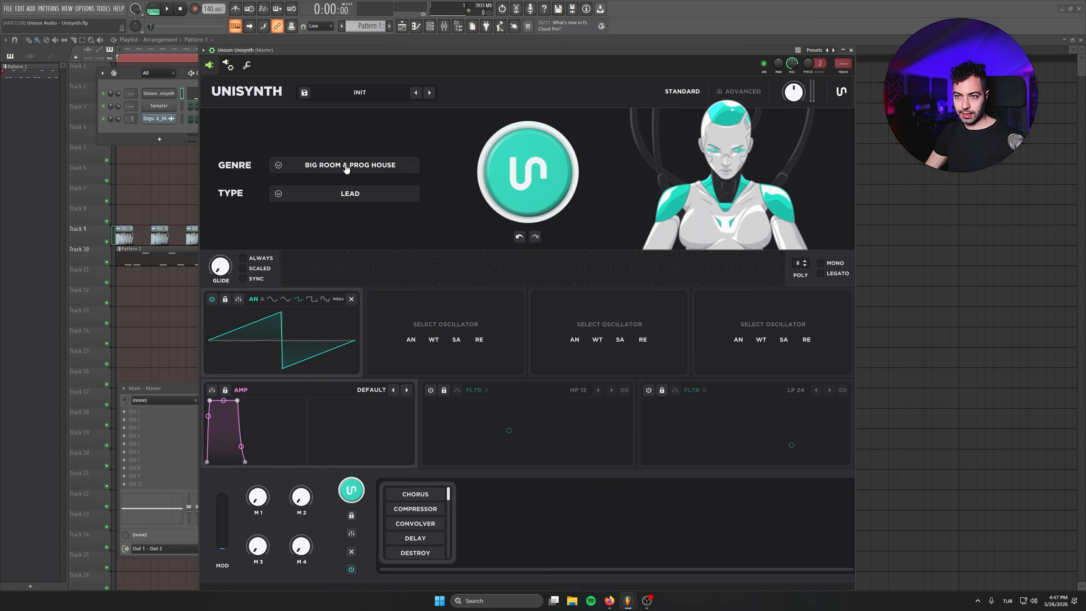
Set Unisynth's genre to Trance & Psytrance and its type to Bass, and generate a patch
click(346, 168)
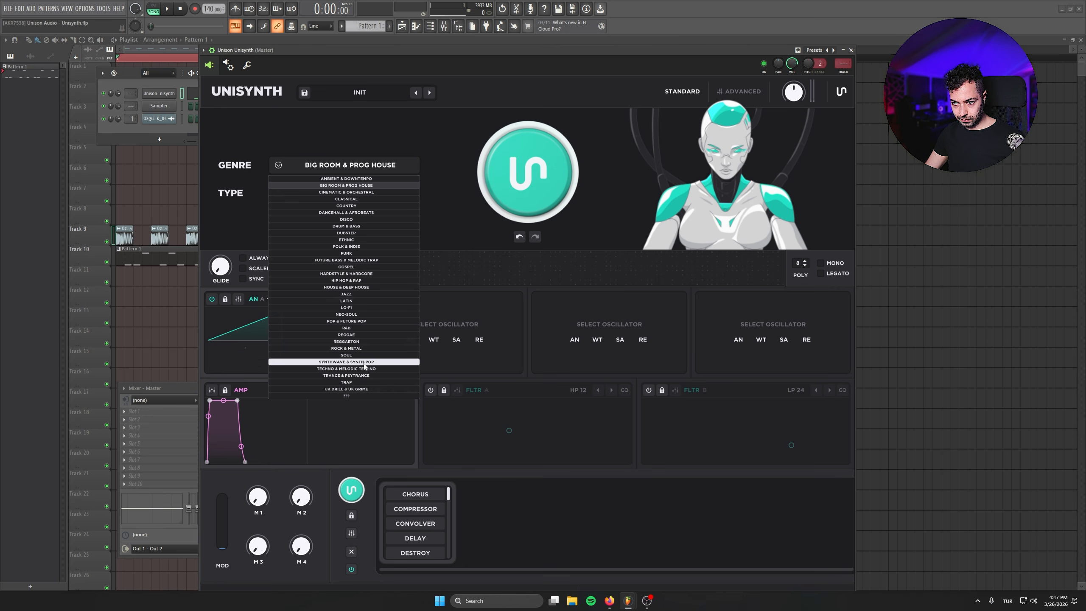
click(362, 377)
click(351, 192)
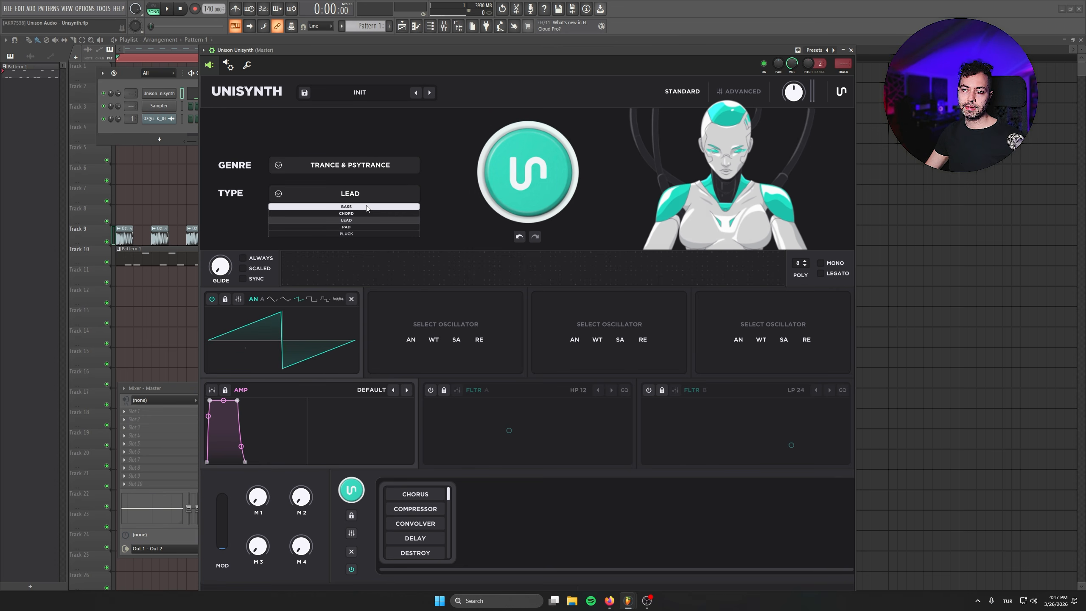
click(362, 206)
click(350, 194)
click(351, 215)
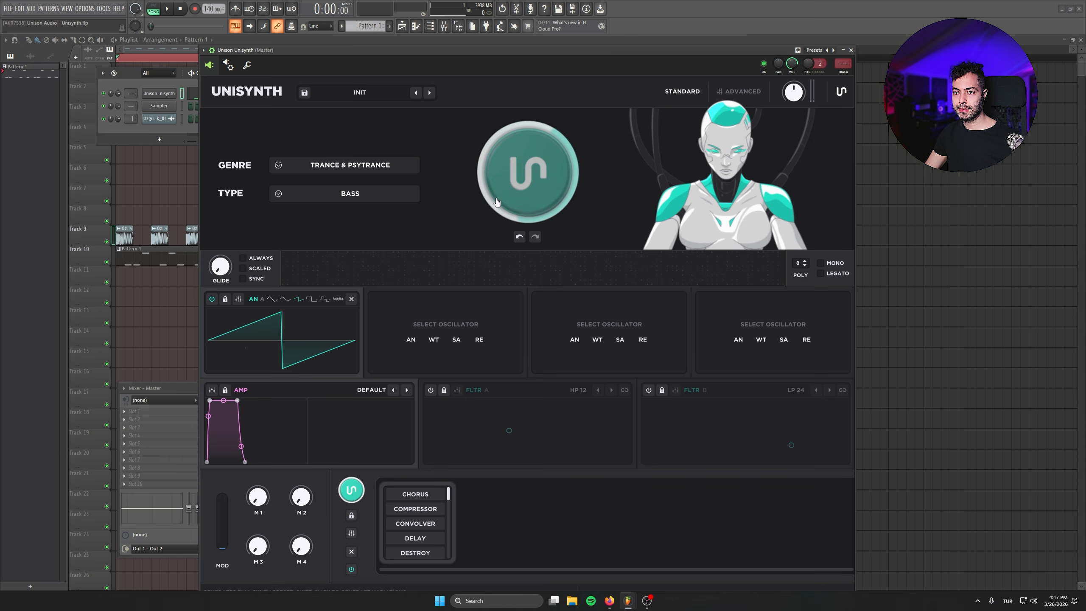
drag(500, 53, 553, 51)
click(558, 194)
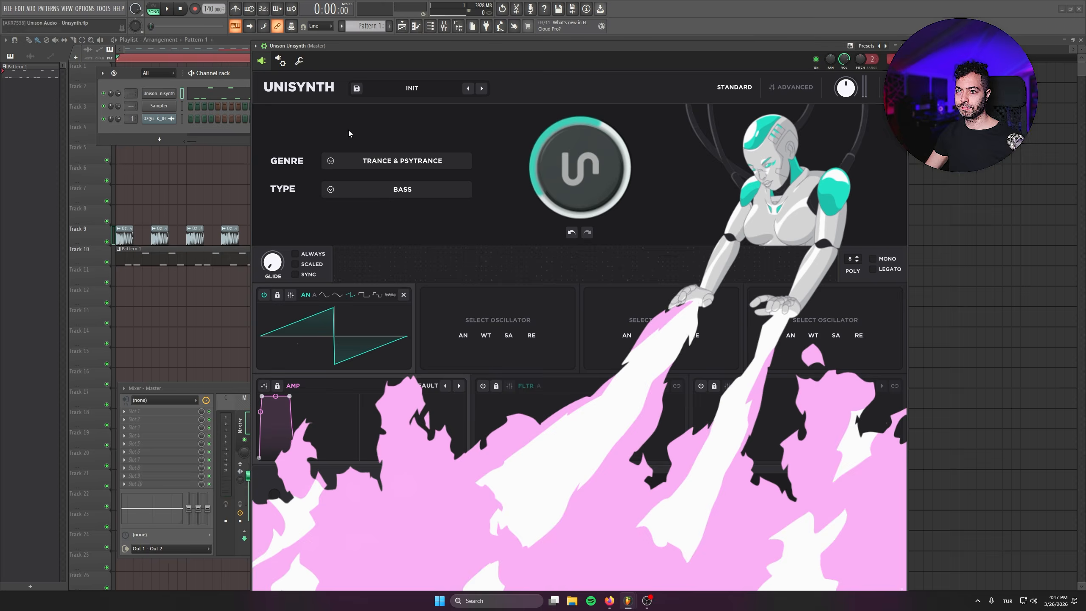
Audition the bass in pattern mode, generate another Trance & Psytrance bass patch and stop the playback
click(153, 8)
key(space)
drag(398, 51, 447, 88)
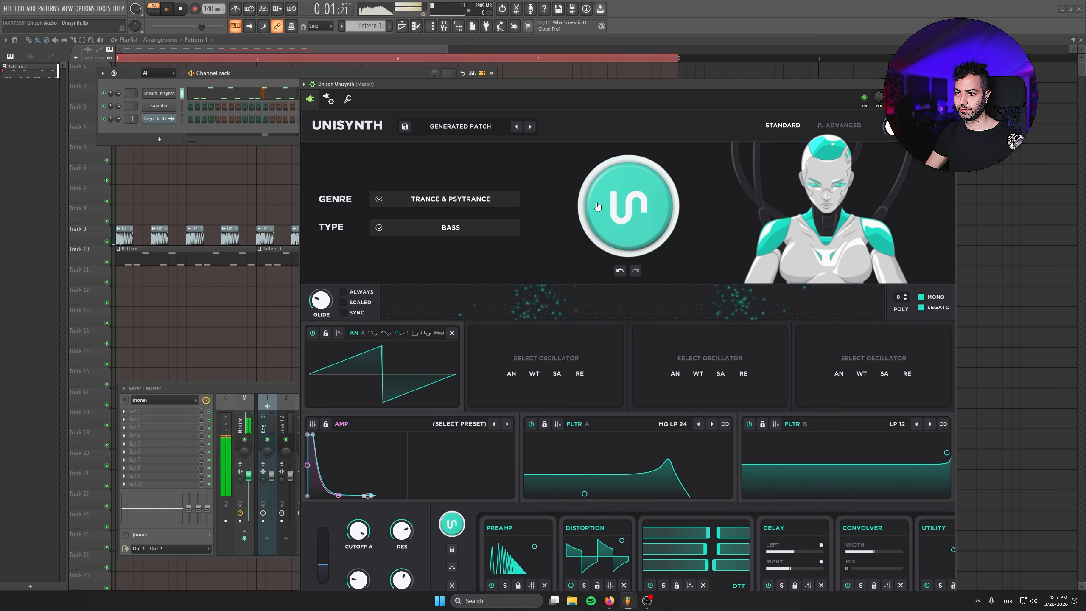
click(613, 203)
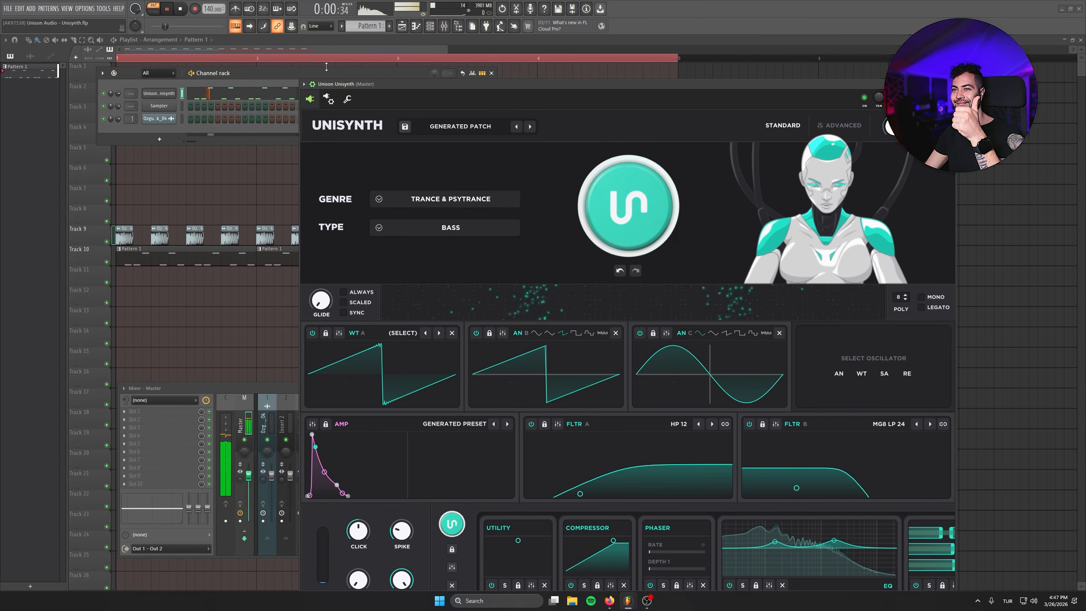
key(space)
drag(455, 85, 433, 73)
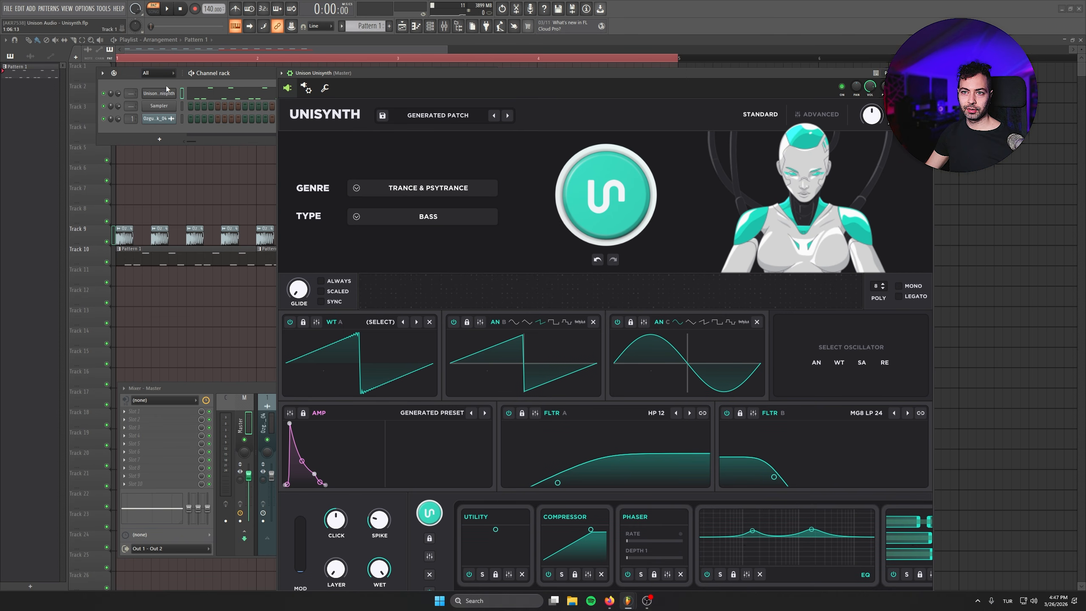
Route the Unisynth channel to mixer track 2 and add Kickstart 2 in slot 6 with the fifth curve shape
key(ctrl+z)
key(ctrl+l)
click(150, 451)
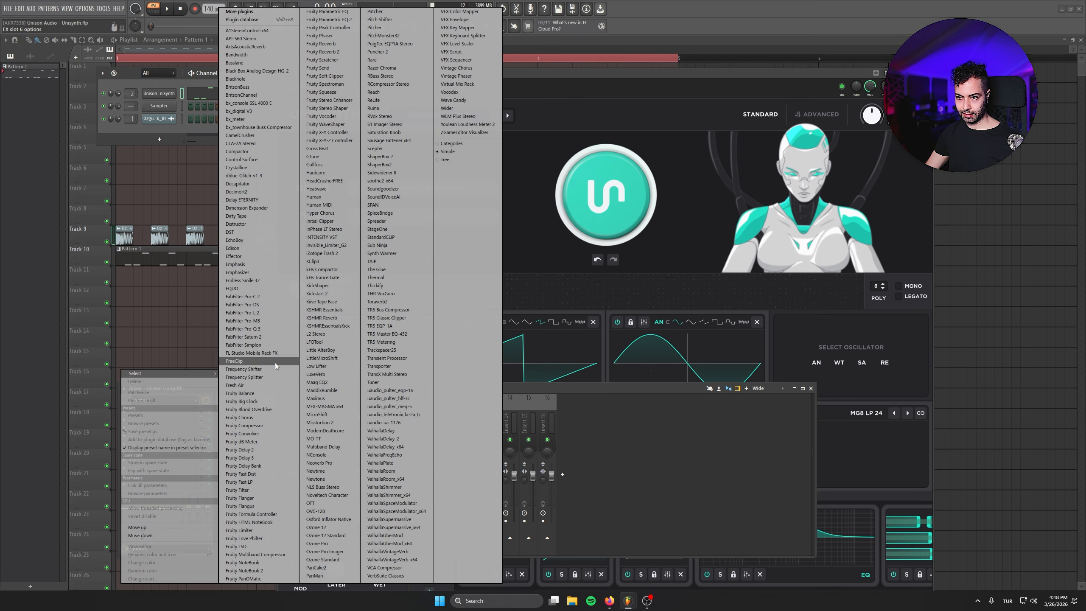
click(326, 294)
click(320, 250)
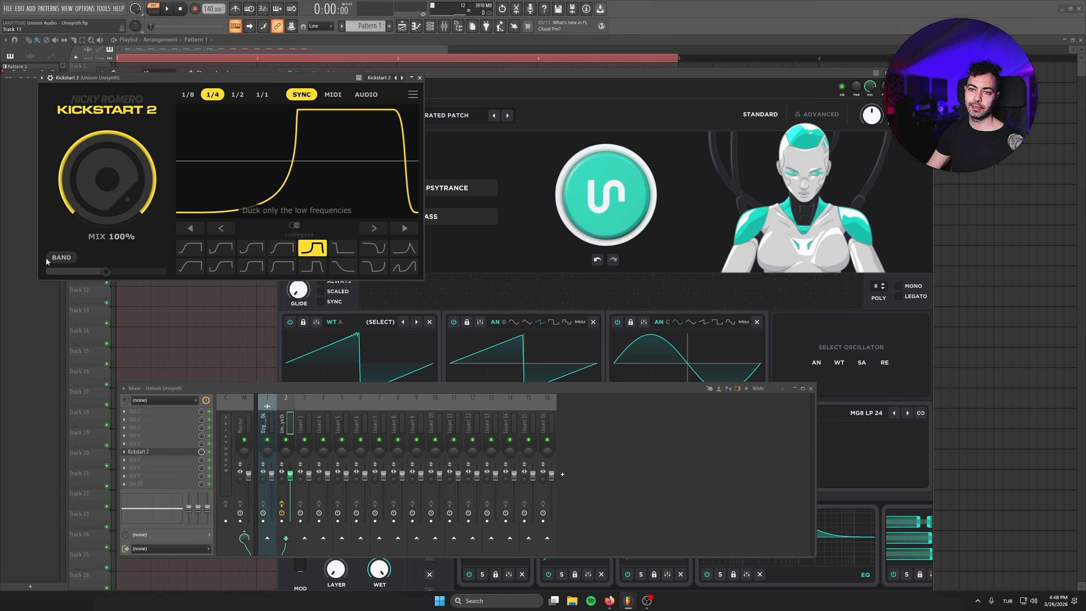
click(420, 78)
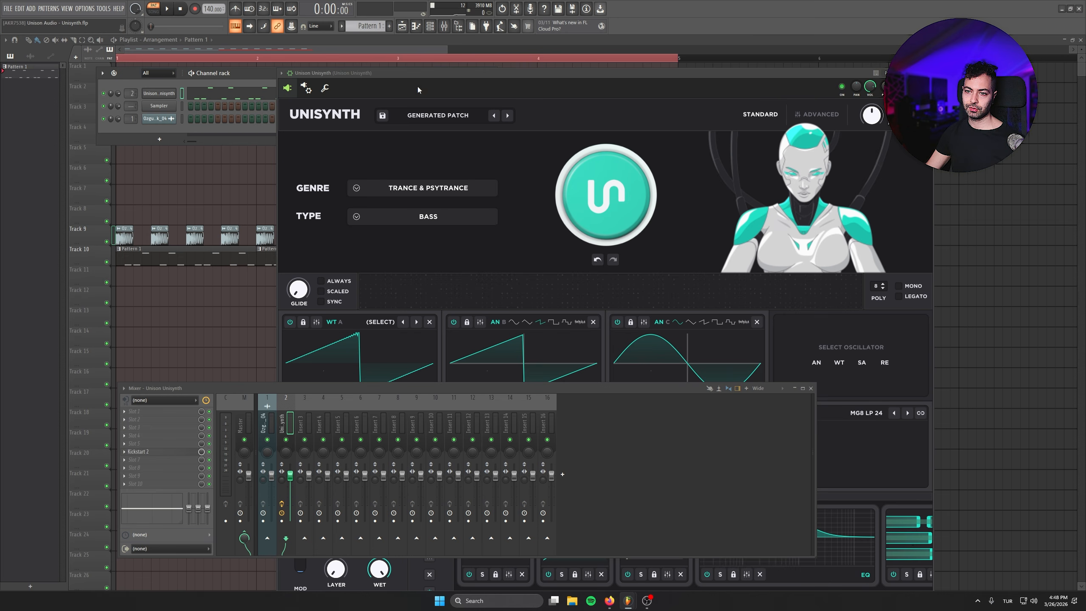
Add a second Kickstart 2 with its default curve in slot 7 of the Unisynth mixer track
click(182, 459)
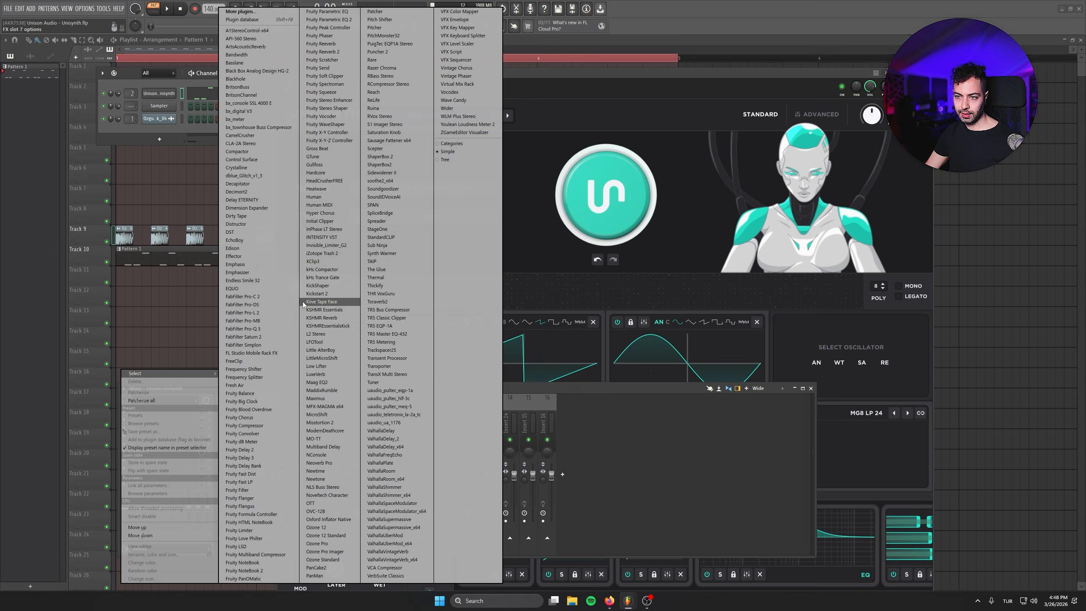
click(325, 294)
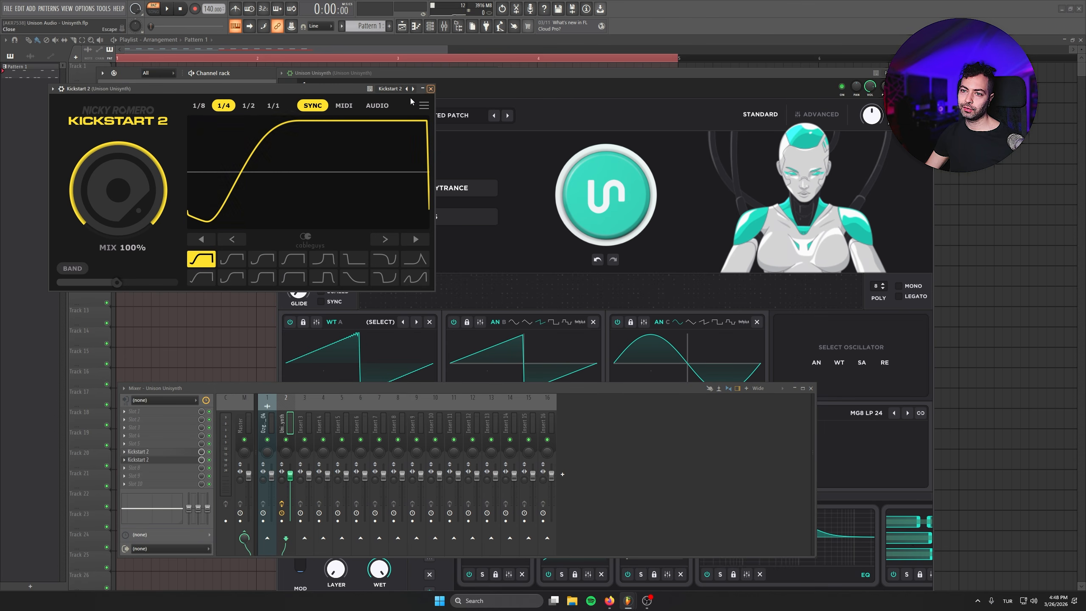
click(430, 89)
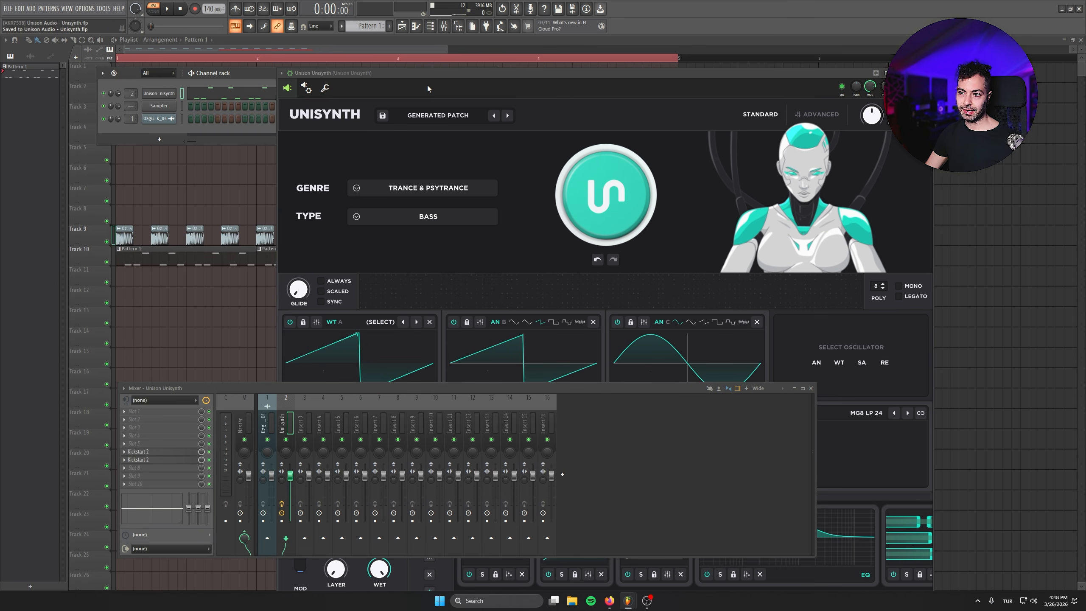
Transpose all notes of the bass pattern down one octave to E3 and E4, and play the pattern
drag(441, 73, 449, 58)
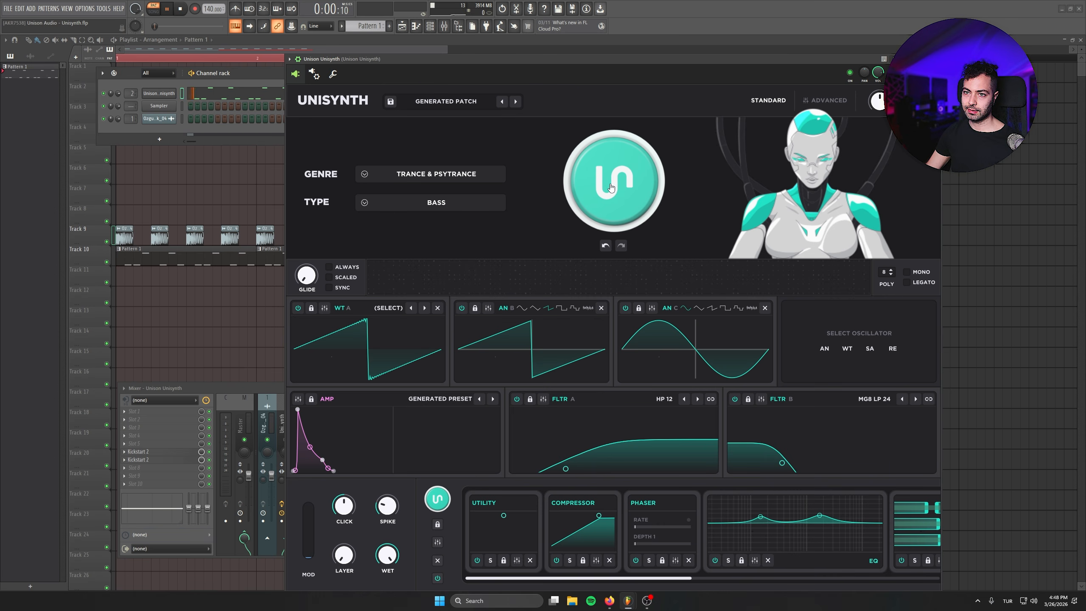
key(space)
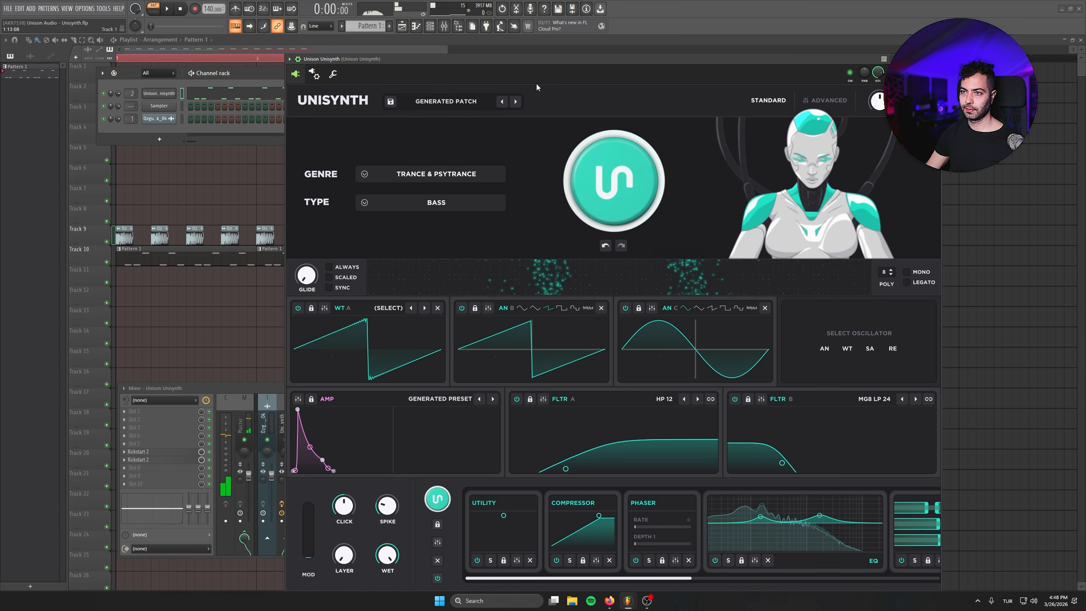
click(220, 93)
ctrl+scroll(223, 101, down, 4)
key(ctrl+a)
key(ctrl+Down)
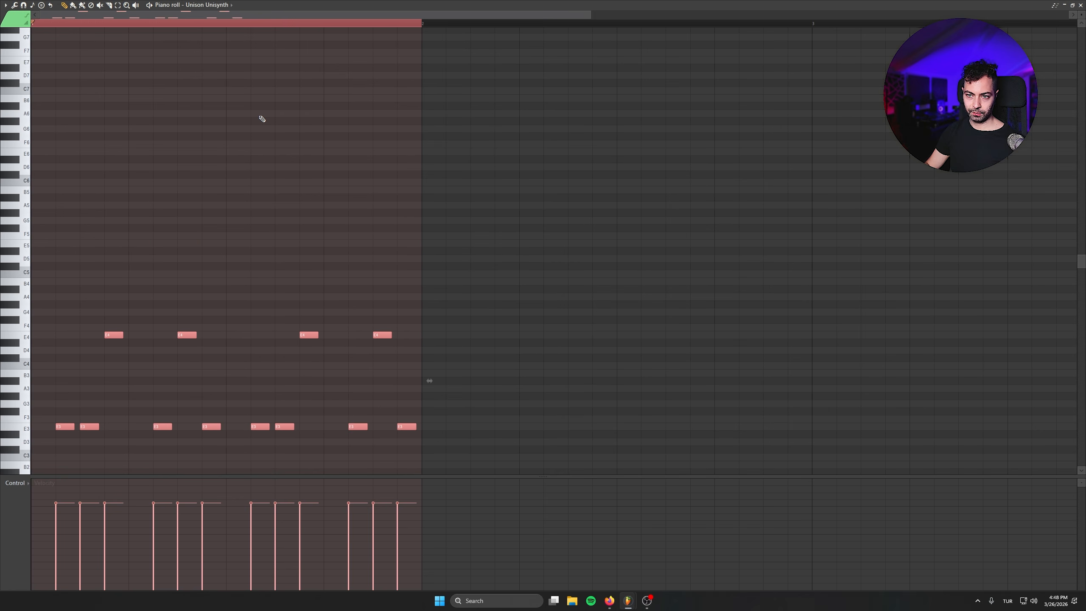
key(space)
key(F7)
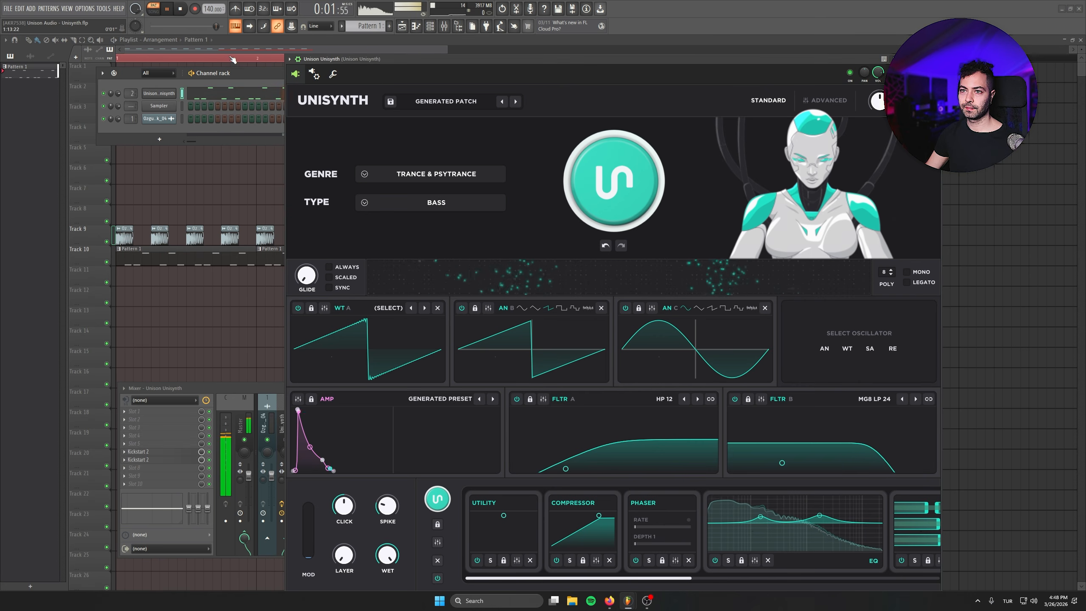
Stop the playback, switch to song mode and hide the channel rack
key(space)
key(l)
key(F6)
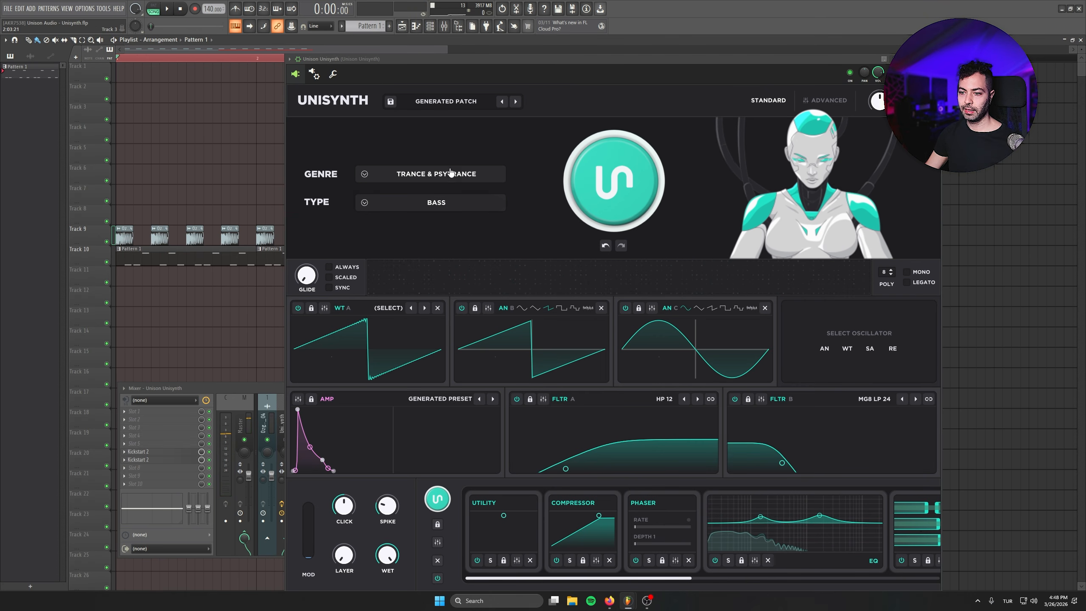
drag(475, 63, 481, 27)
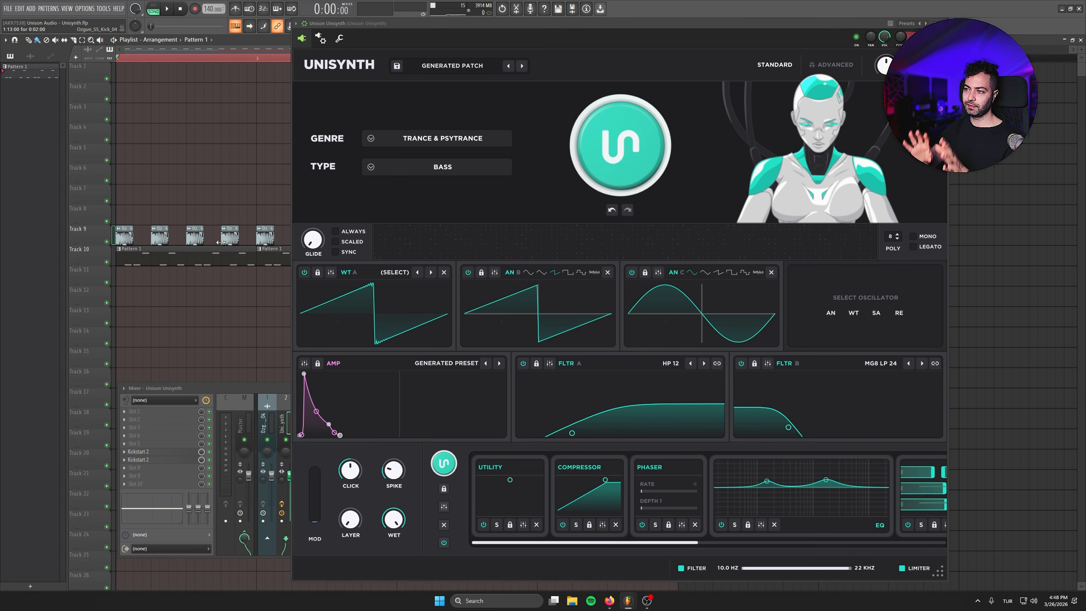
Check Unisynth's advanced view, return to the standard view and play the kick and bass together
click(835, 64)
click(774, 64)
key(space)
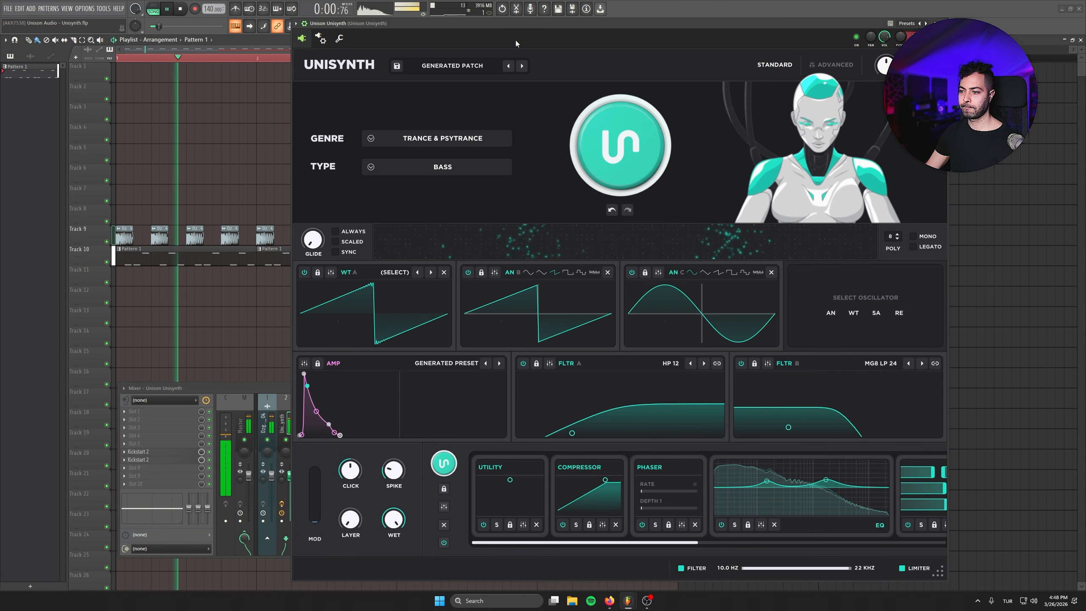
Create a pattern named PL, place its clip at the start of Track 11 and show the channel rack
click(239, 387)
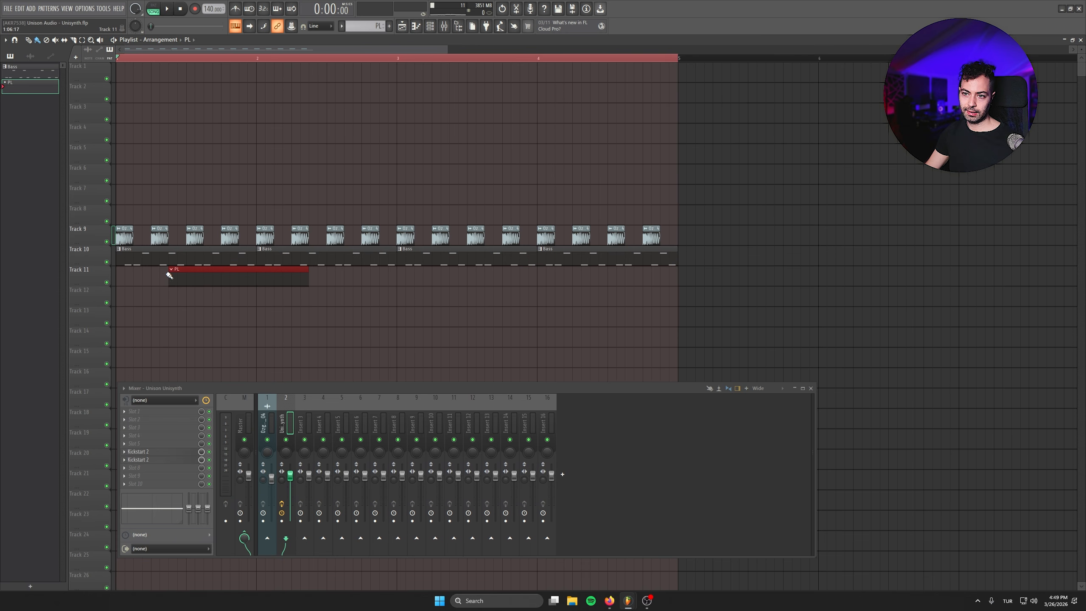
drag(170, 274, 117, 275)
click(430, 26)
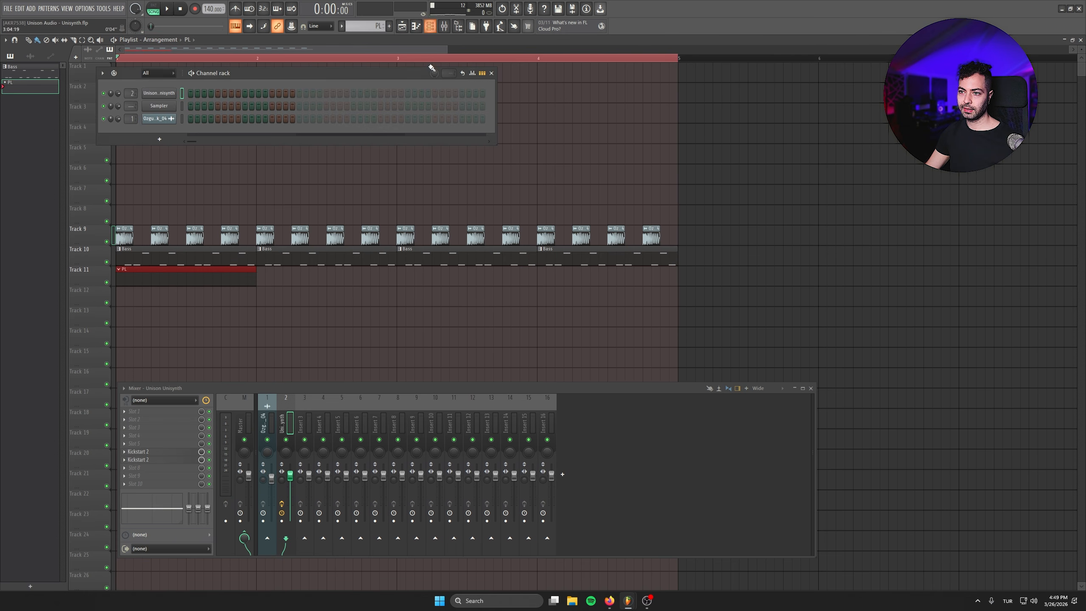
Clone the Unisynth channel and route the copy to mixer track 3
right_click(149, 107)
click(300, 184)
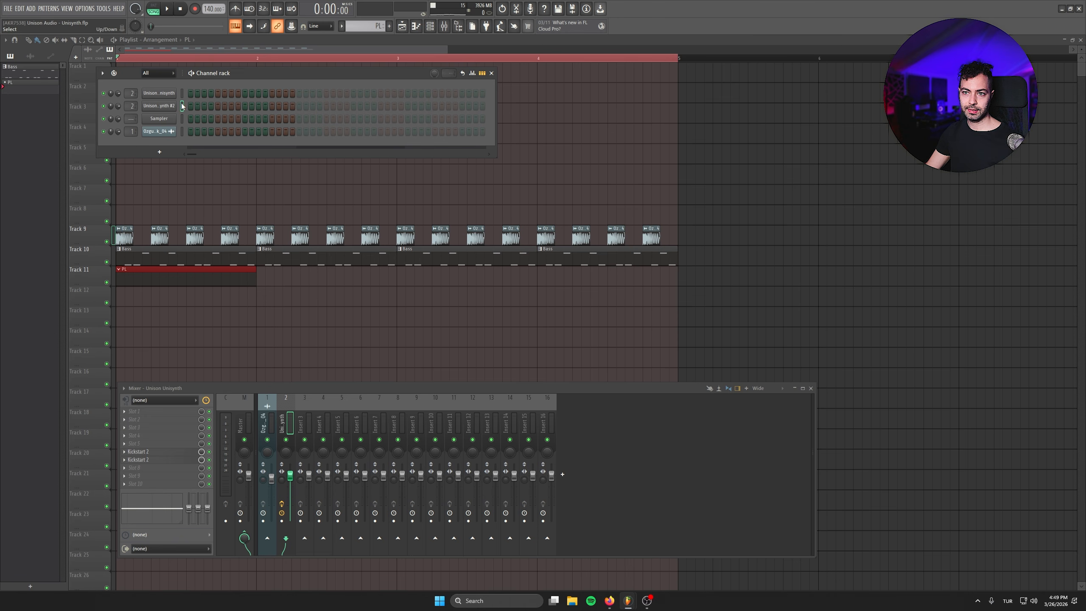
key(ctrl+l)
Add Kickstart 2 in slot 8 of the cloned Unisynth's mixer track with its mix set to 74%
click(171, 475)
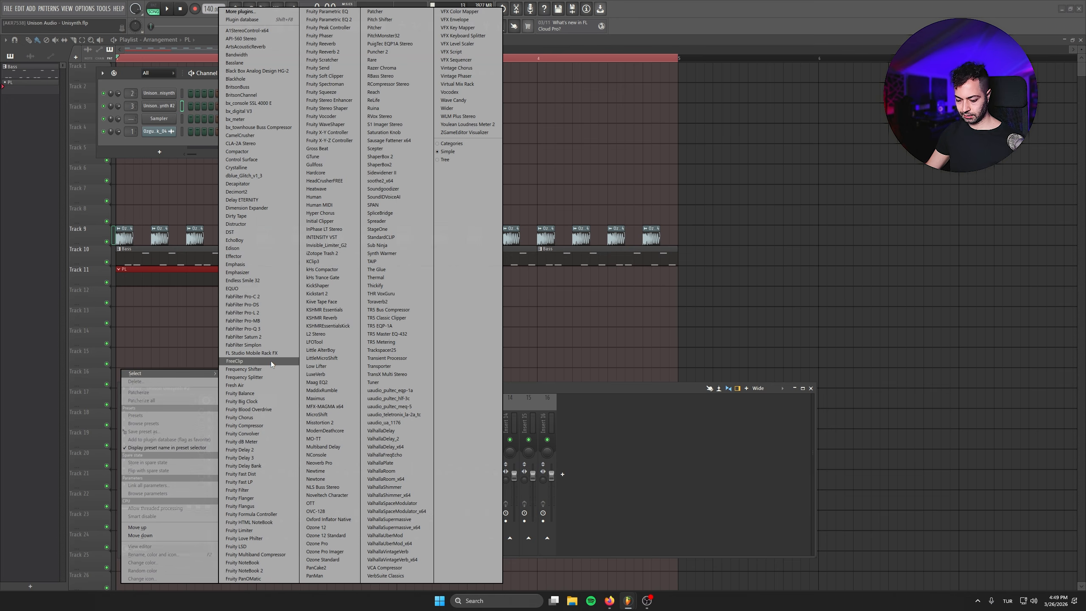
click(325, 293)
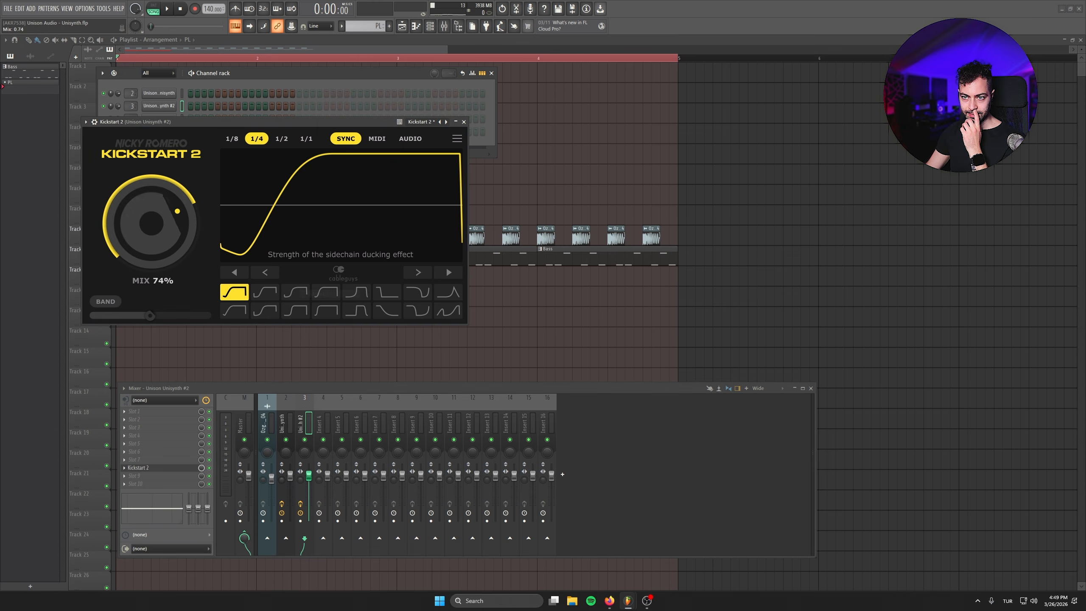
click(463, 123)
Open the cloned Unisynth and reset its patch to INIT
right_click(173, 104)
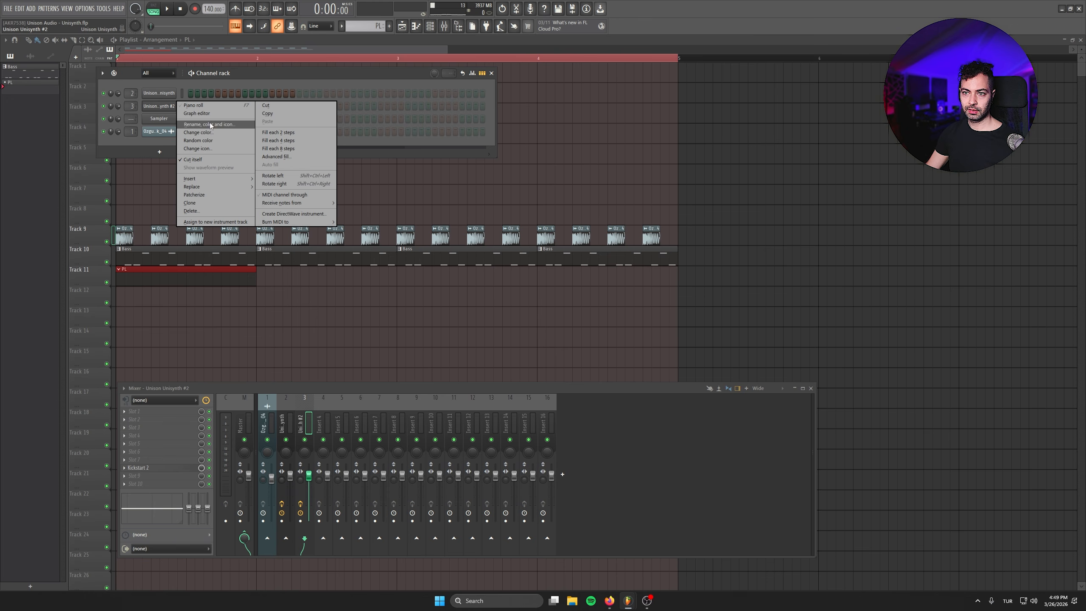
click(170, 107)
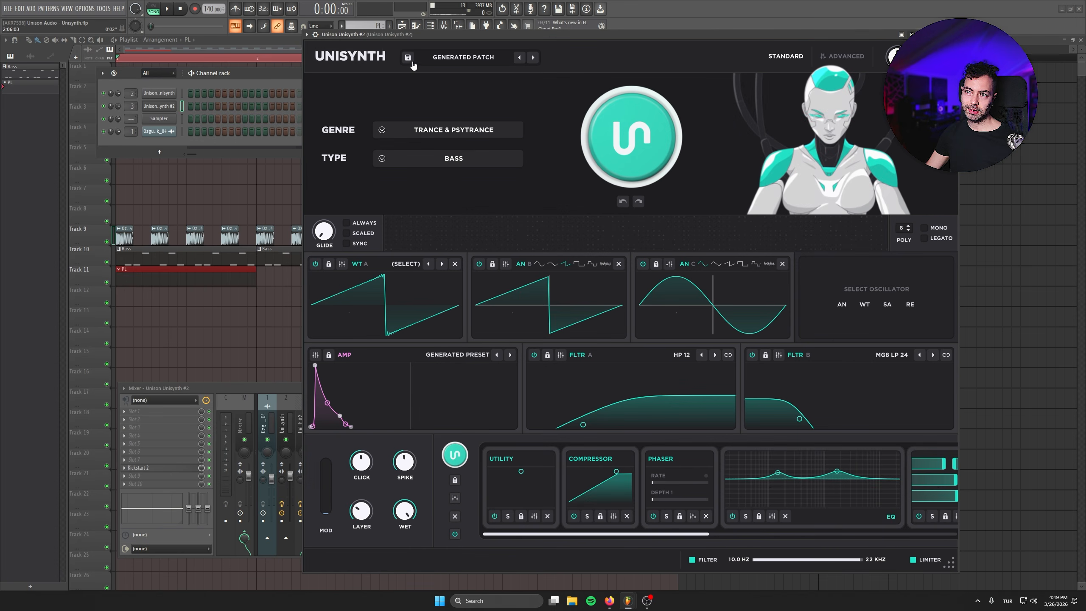
click(454, 67)
click(463, 66)
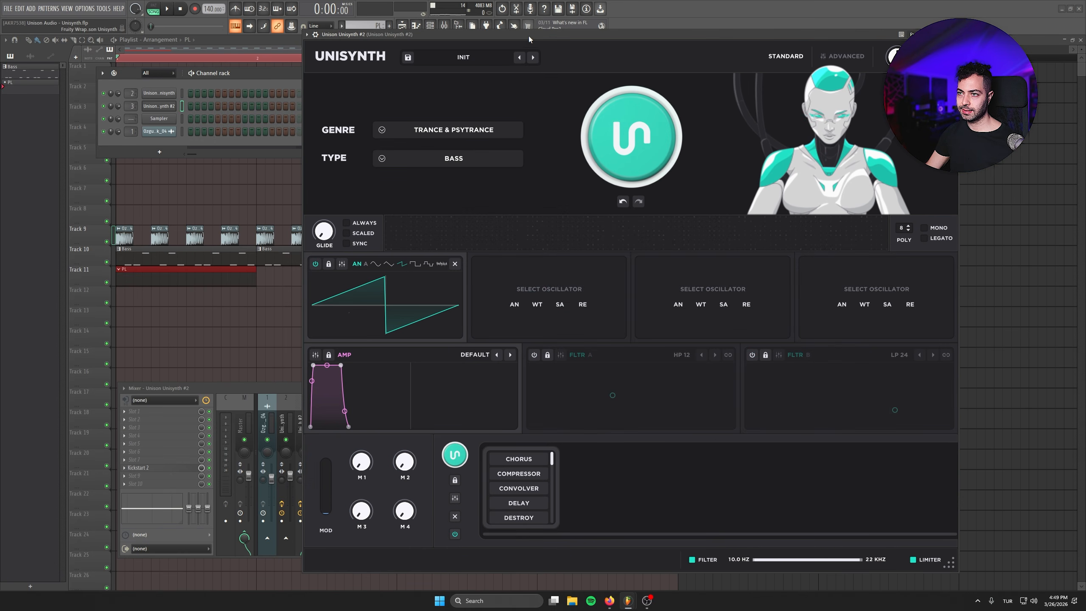
Write a two-bar PL melody in the cloned Unisynth's piano roll and repeat its clip to fill four bars on Track 11
right_click(167, 102)
click(192, 105)
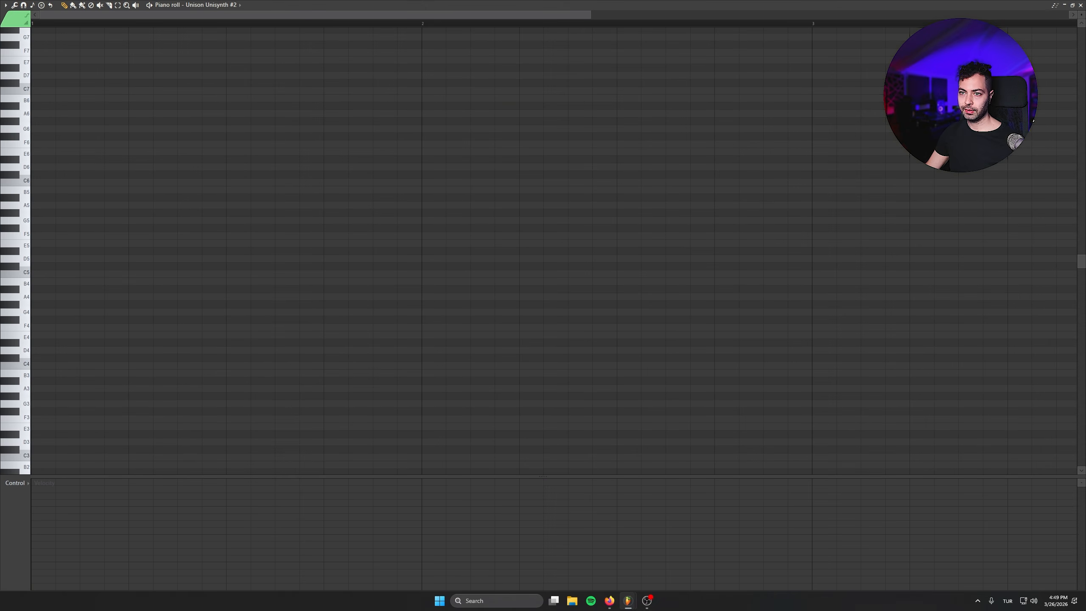
key(space)
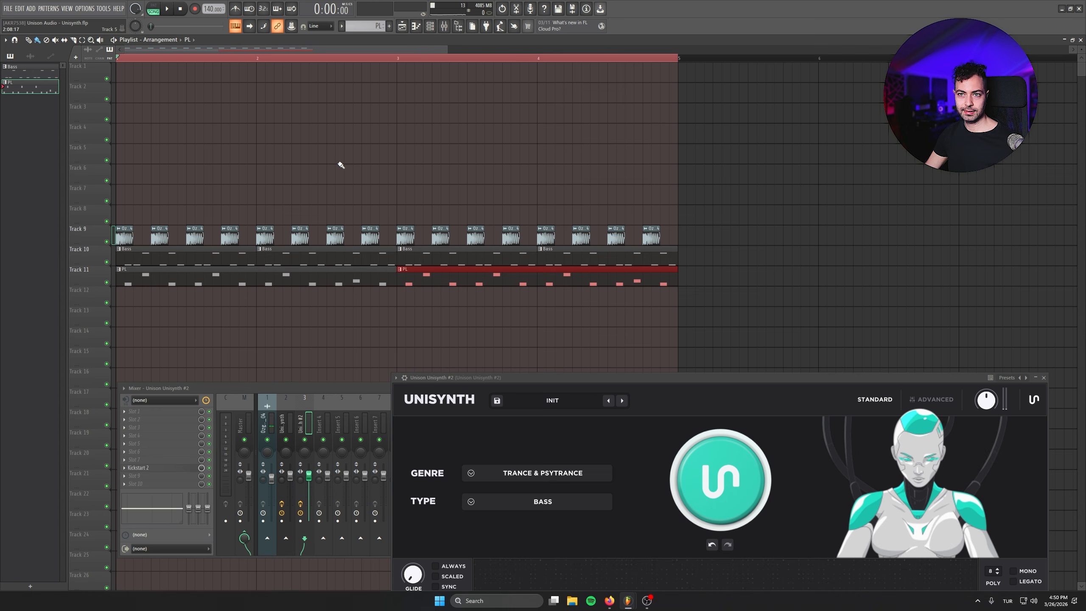
drag(545, 379, 450, 112)
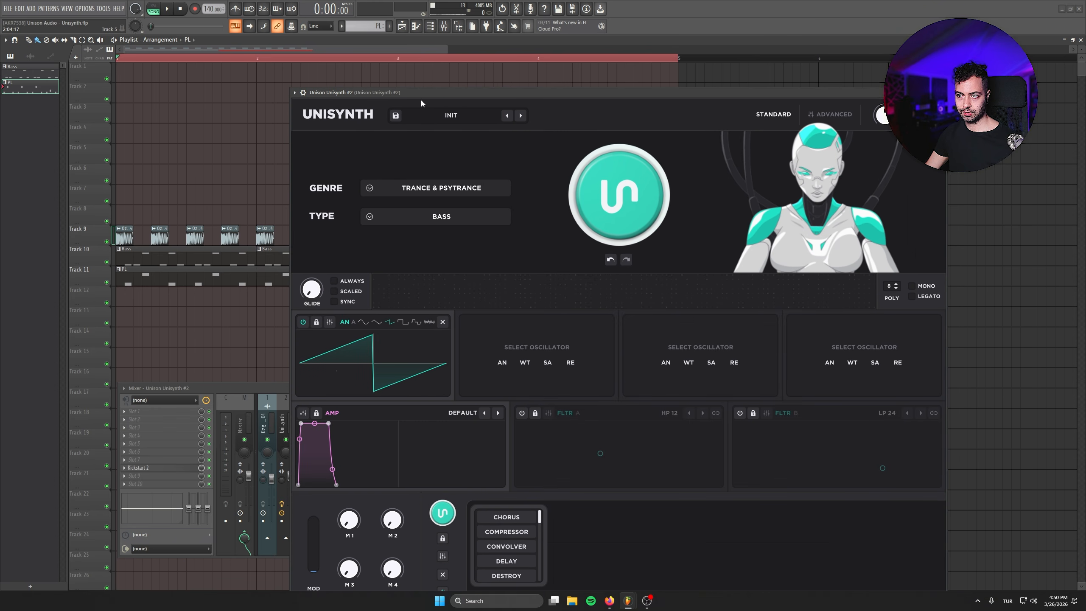
Generate a new patch in the second Unisynth with genre Techno & Melodic Techno and type Pluck
click(433, 189)
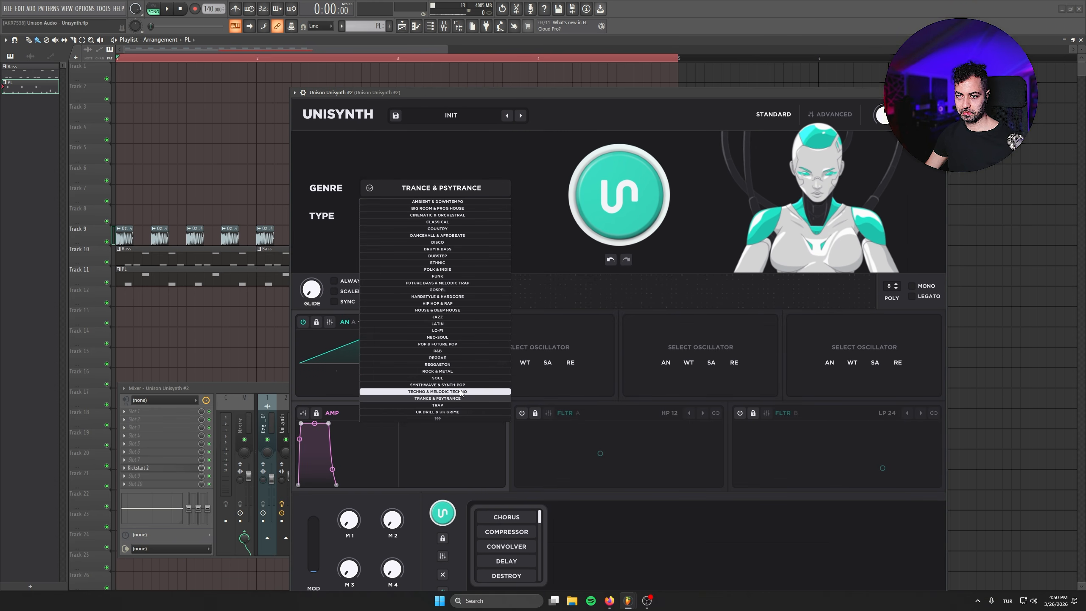
click(460, 391)
click(451, 215)
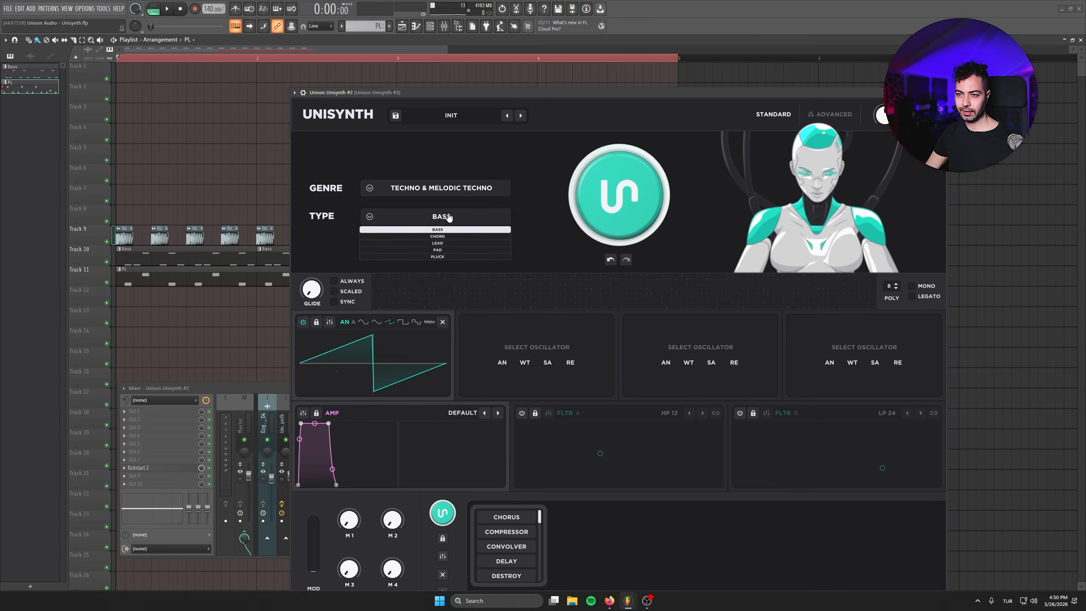
click(461, 257)
click(618, 194)
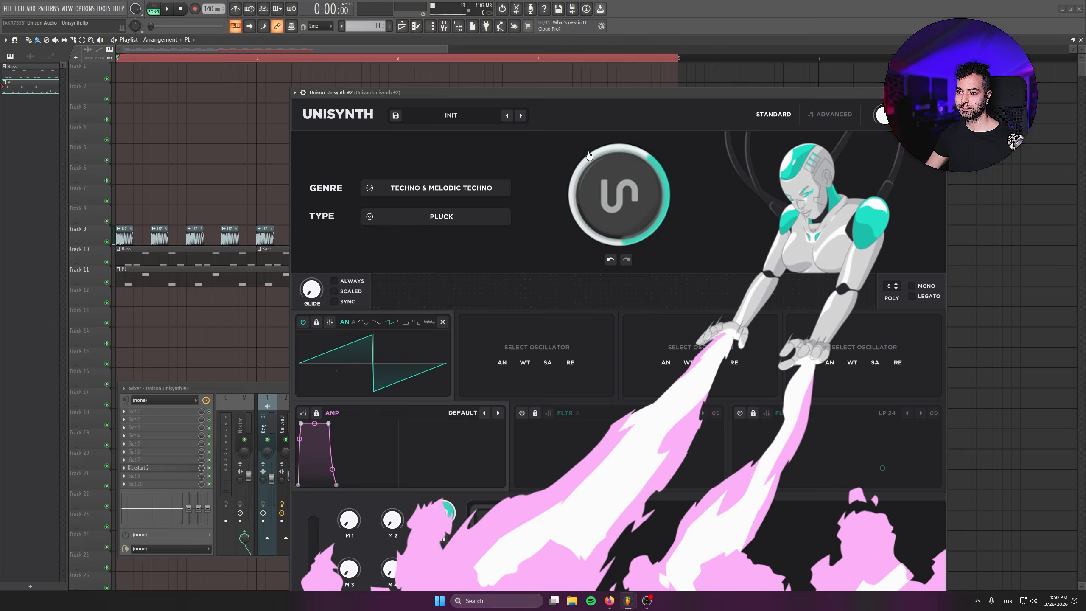
drag(596, 93, 655, 58)
Adjust the generated pluck's Dirt and Open macros while the loop plays
key(space)
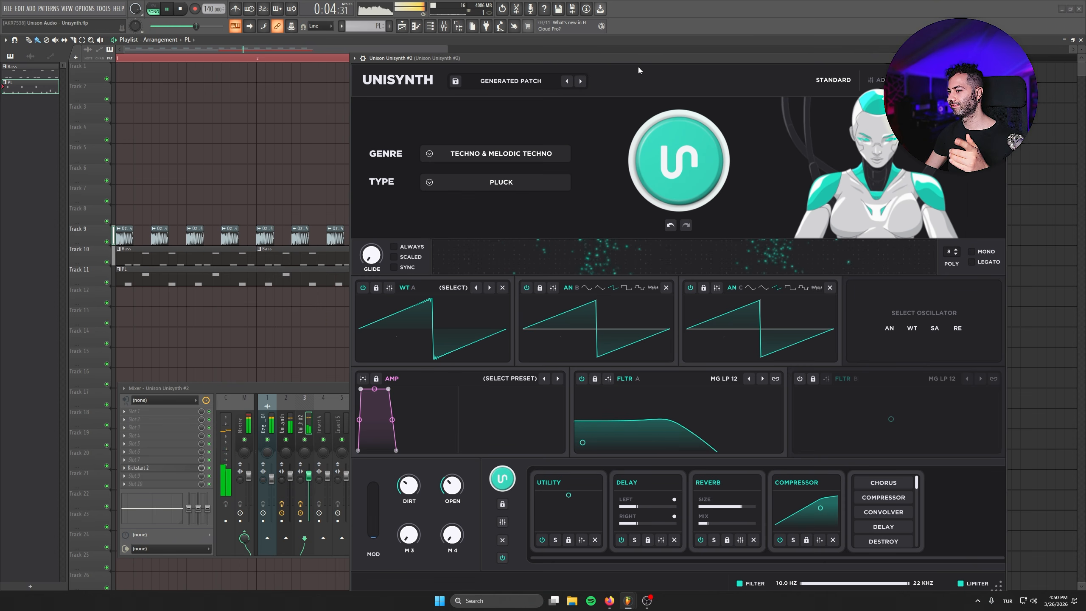
drag(411, 484, 410, 427)
drag(454, 482, 455, 476)
key(space)
Save the generated pluck patch as TECHNO PL 01
click(455, 81)
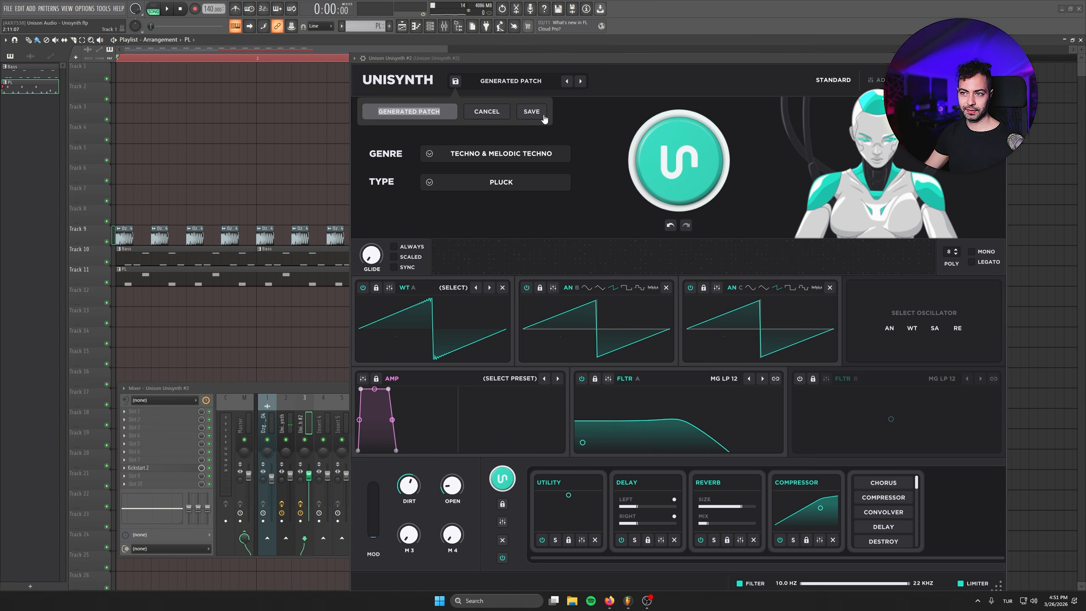
text(TECHNO )
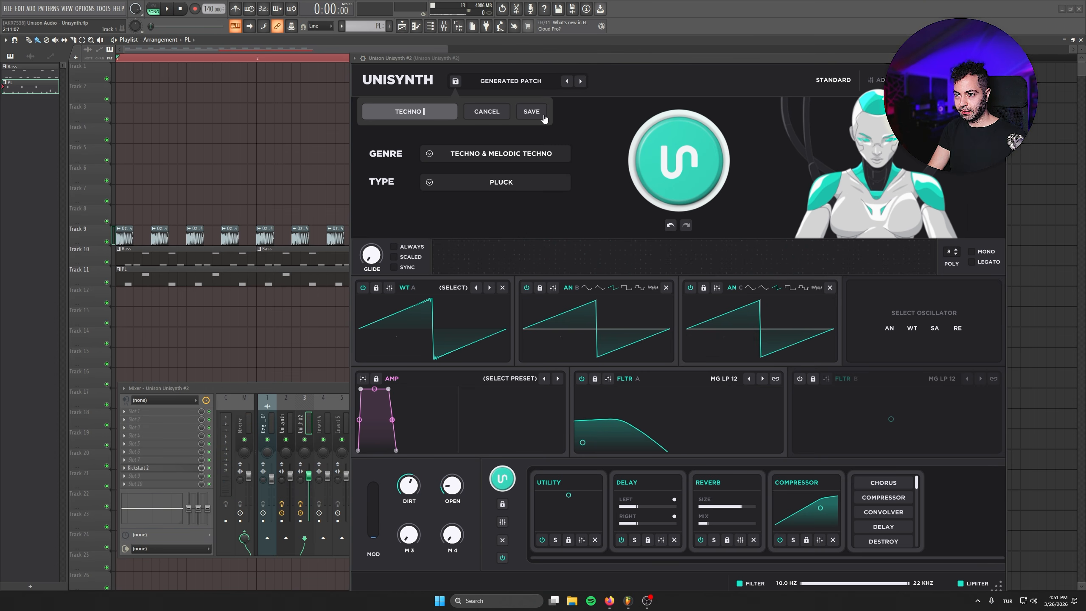
text(PL 01)
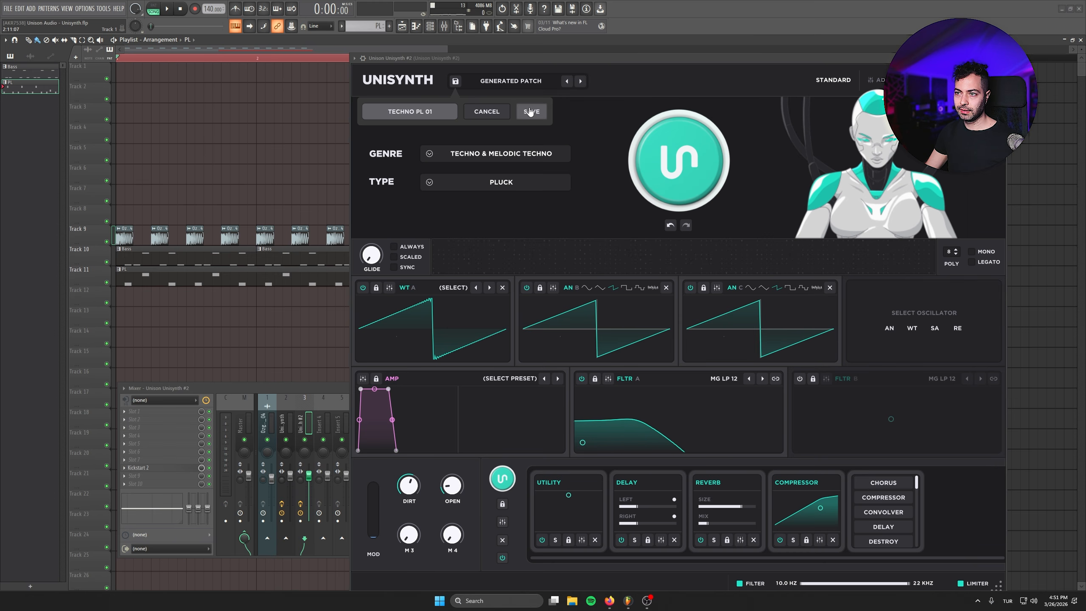
click(532, 112)
drag(592, 59, 561, 45)
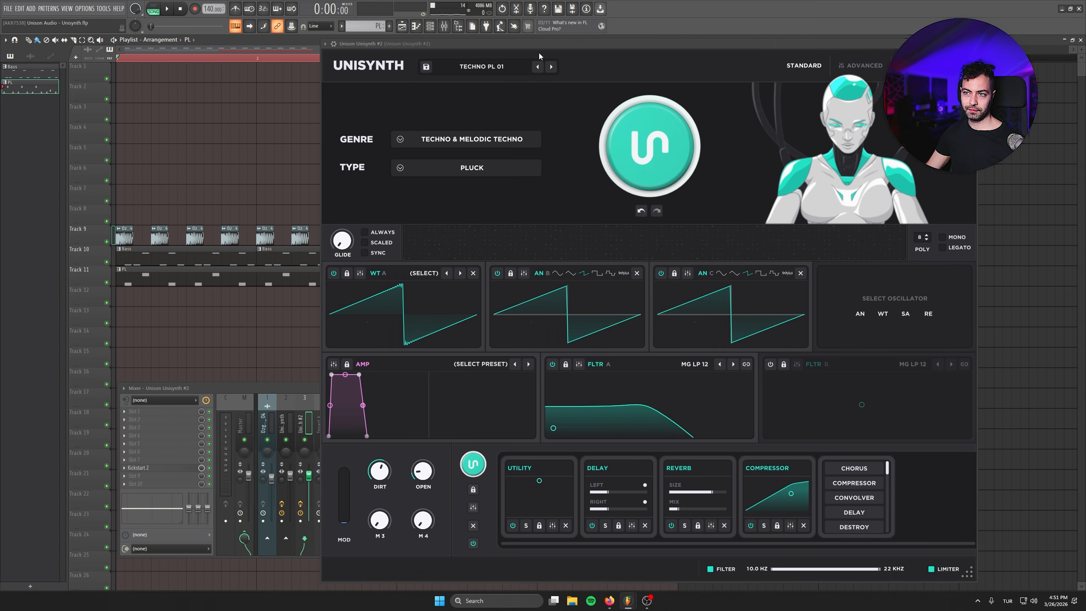
Regenerate the patch's whole effects chain several times in the advanced view, auditioning the variations with the loop
click(874, 71)
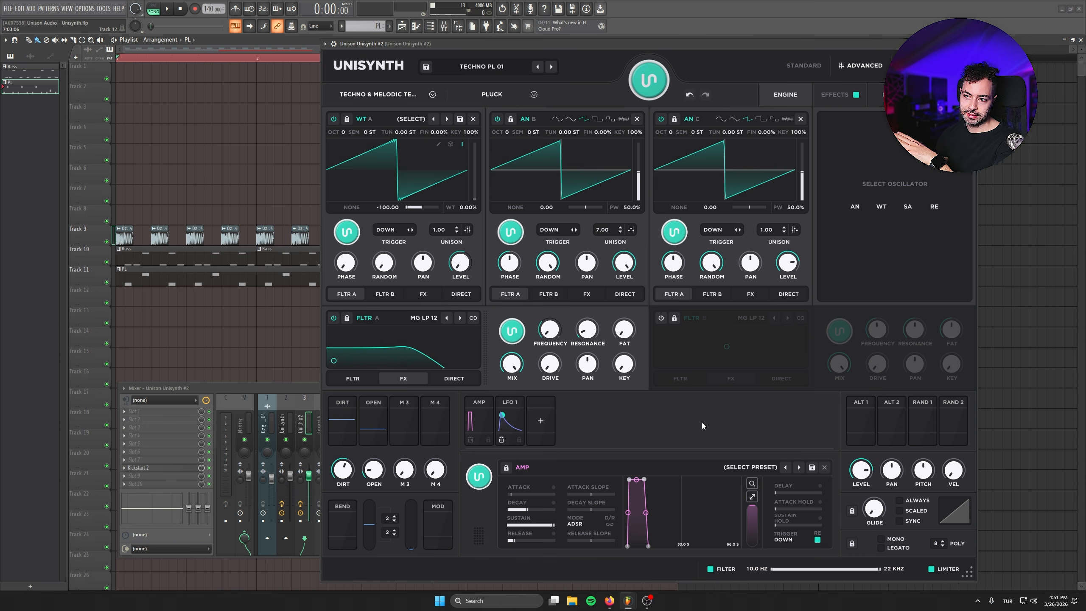
click(840, 101)
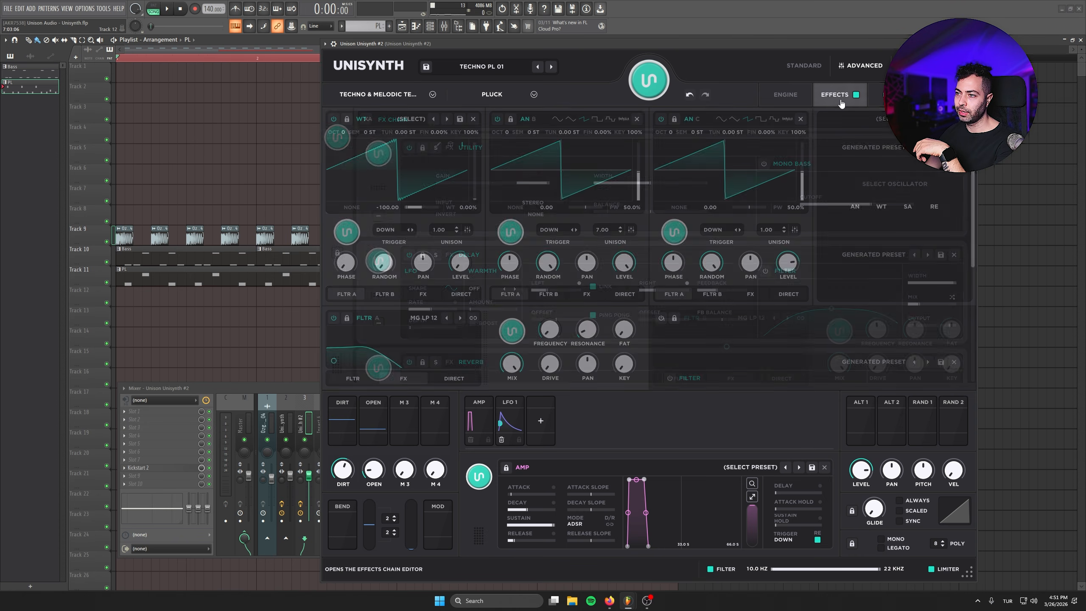
scroll(639, 196, down, 5)
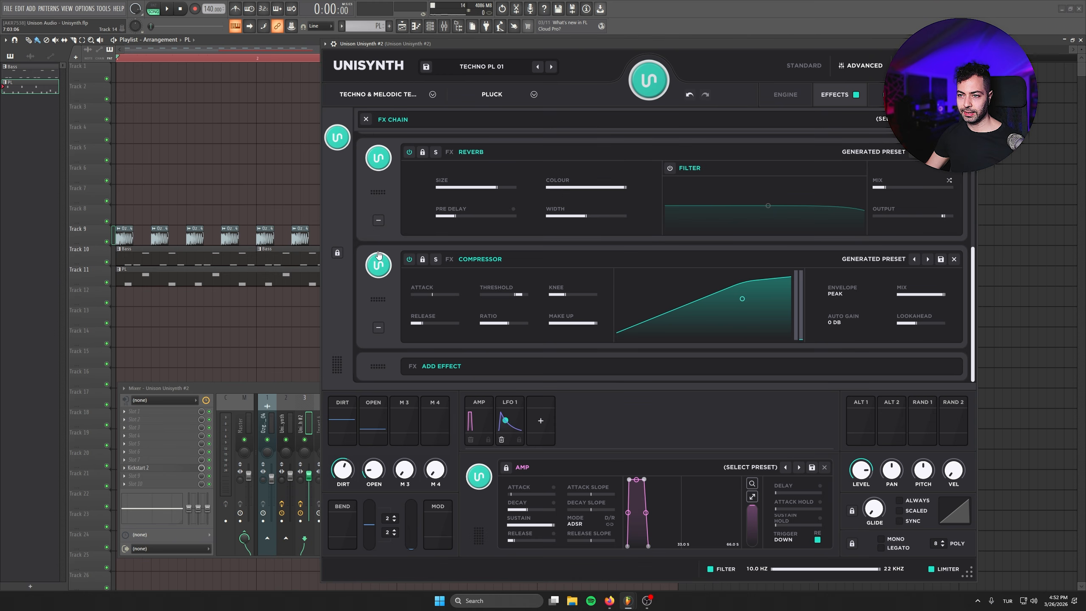
scroll(545, 296, up, 4)
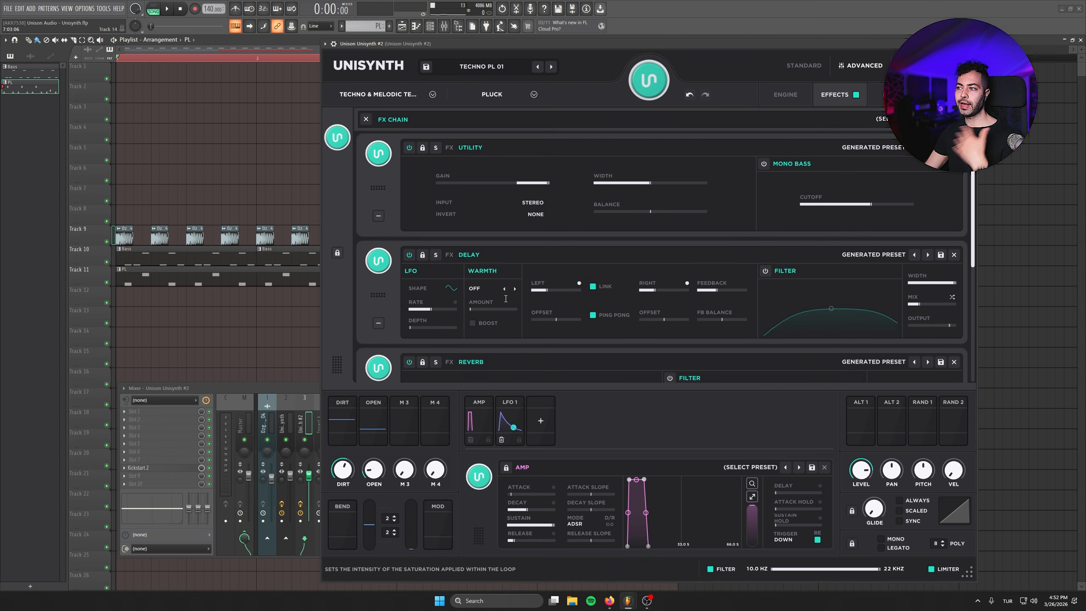
click(337, 139)
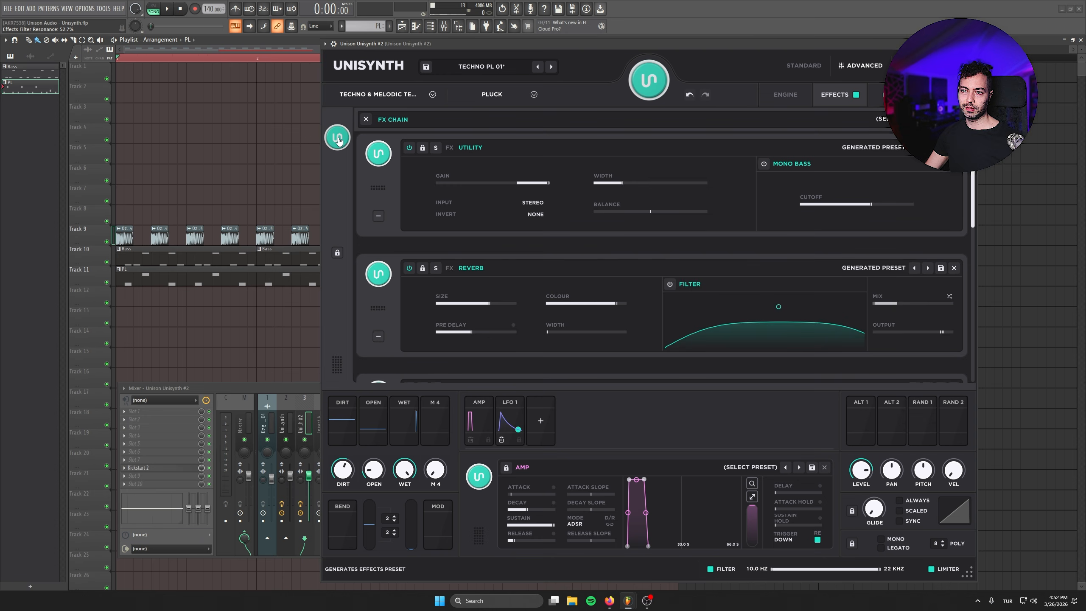
key(space)
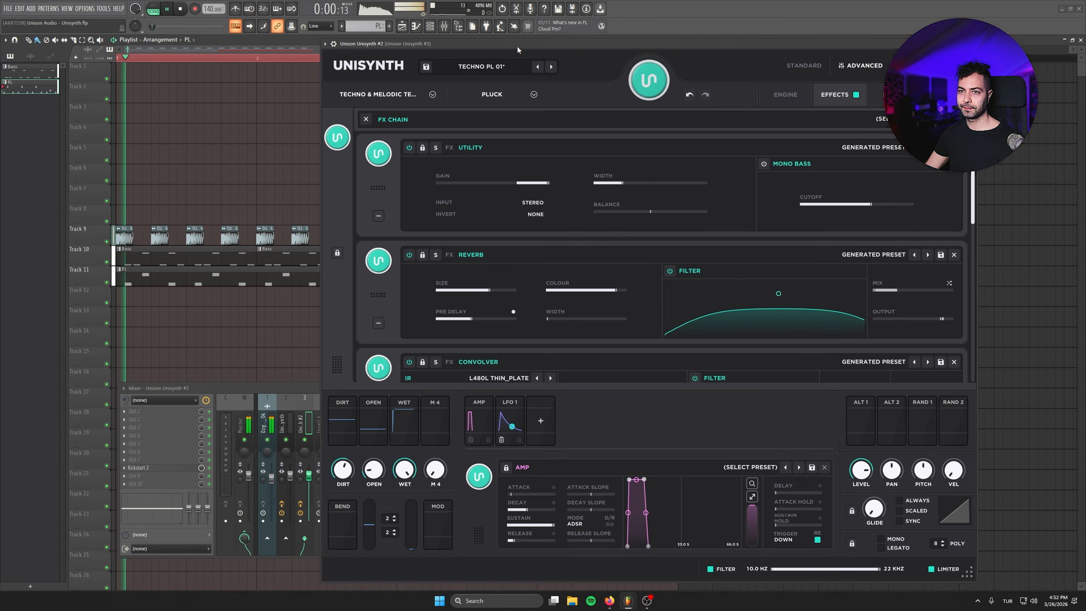
click(338, 137)
click(341, 137)
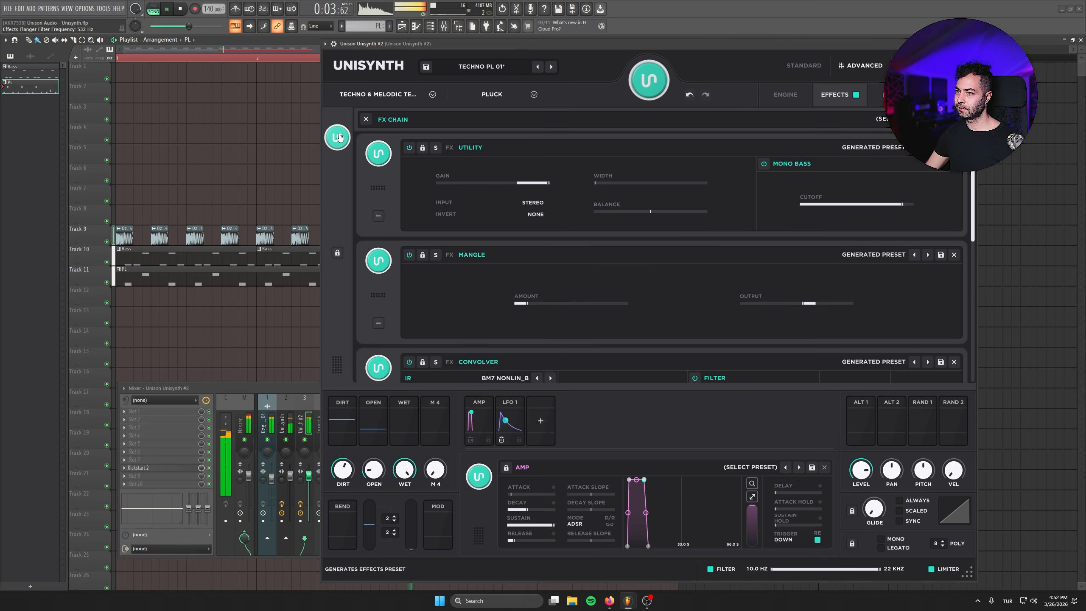
click(339, 137)
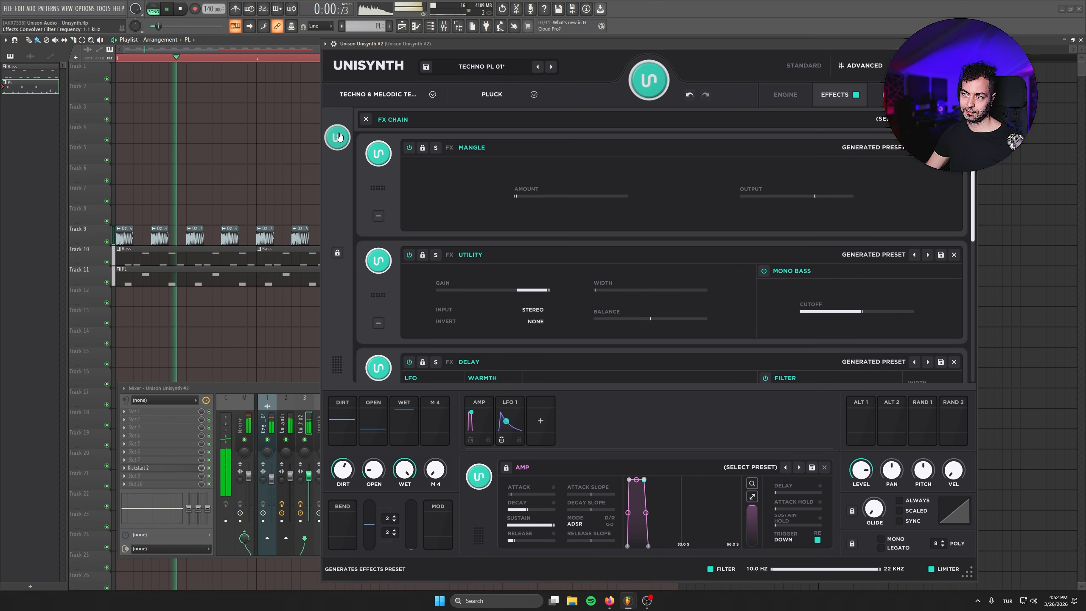
click(339, 137)
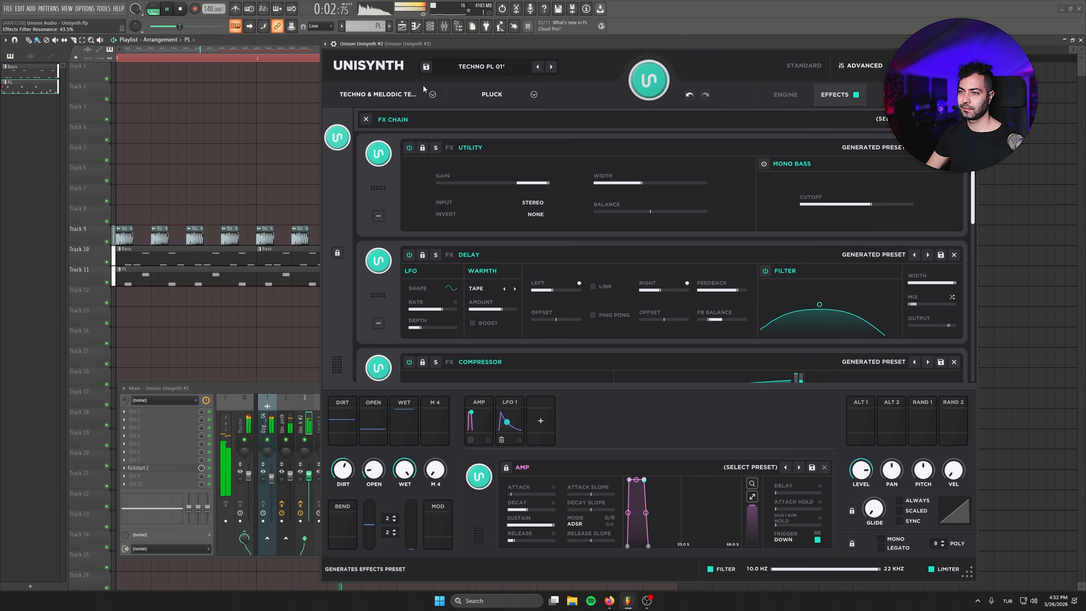
key(space)
Generate new settings for only the Delay in the effects chain several times while auditioning the loop
scroll(972, 283, down, 8)
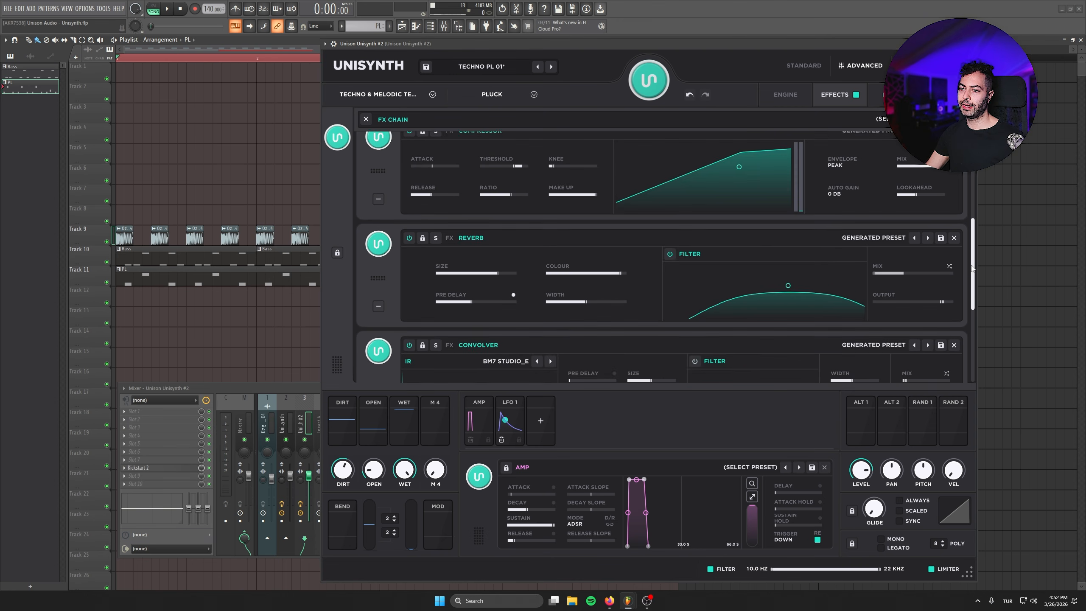
drag(971, 282, 968, 203)
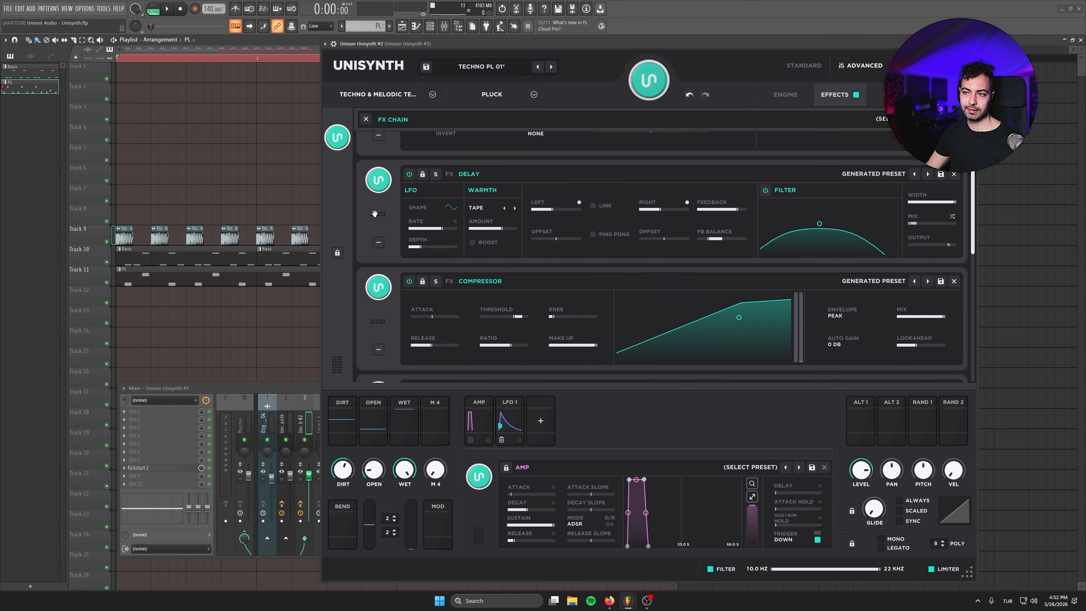
click(379, 180)
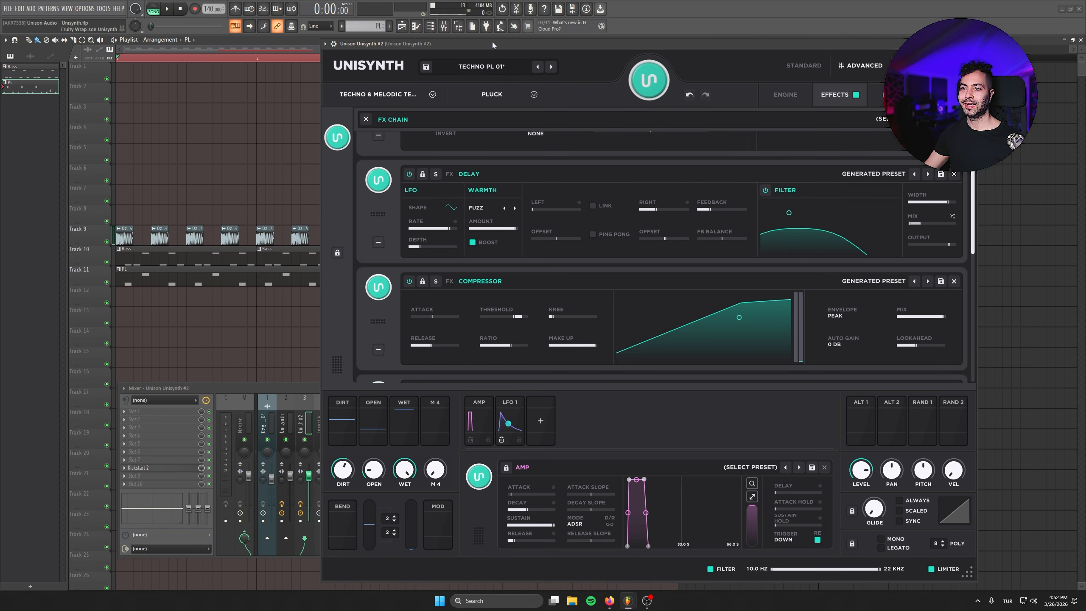
key(space)
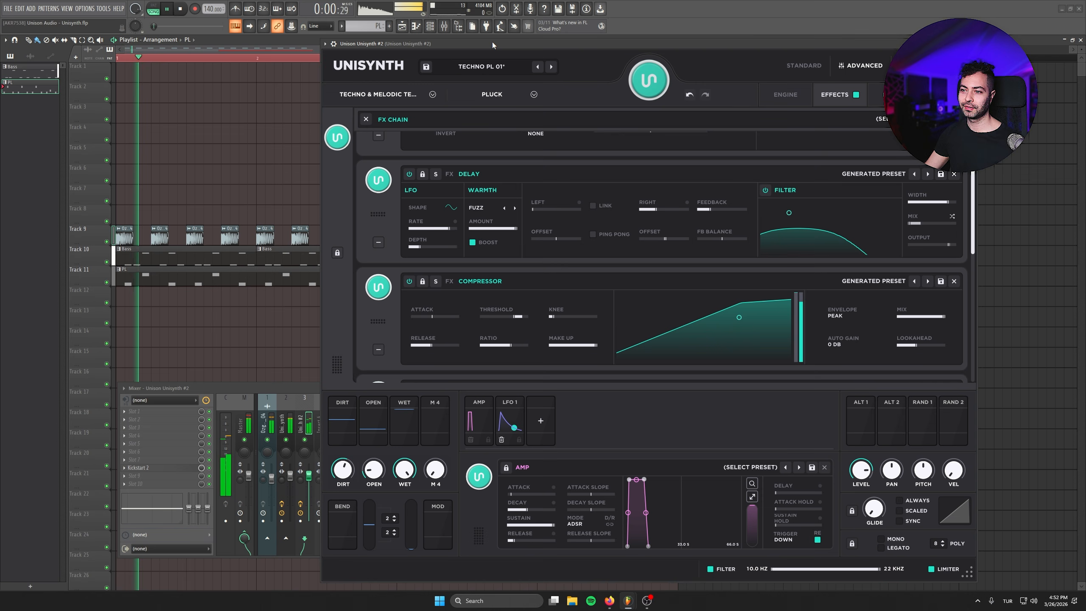
click(386, 182)
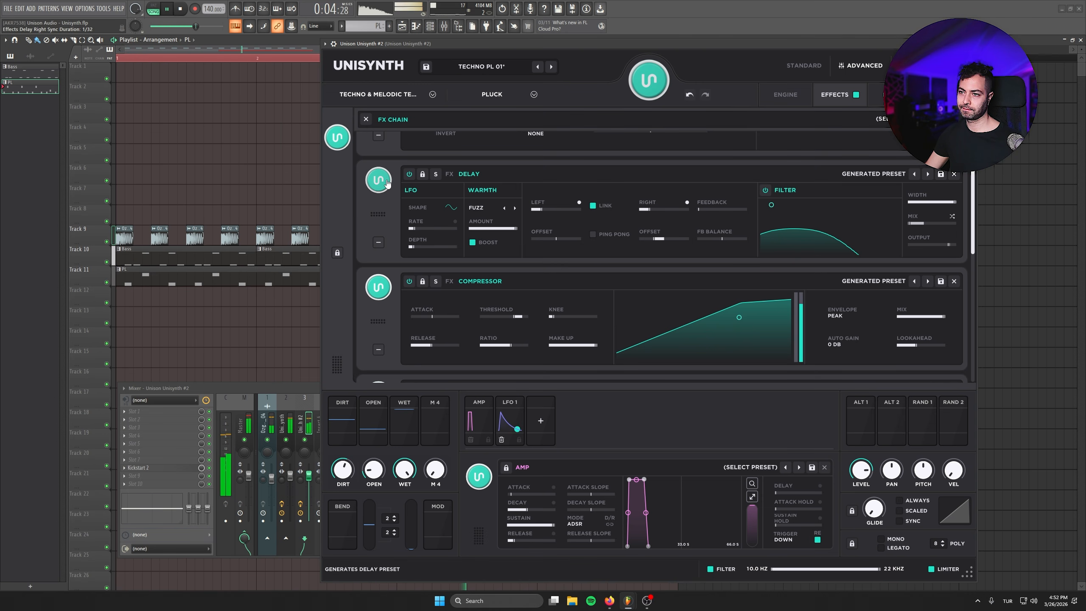
click(386, 182)
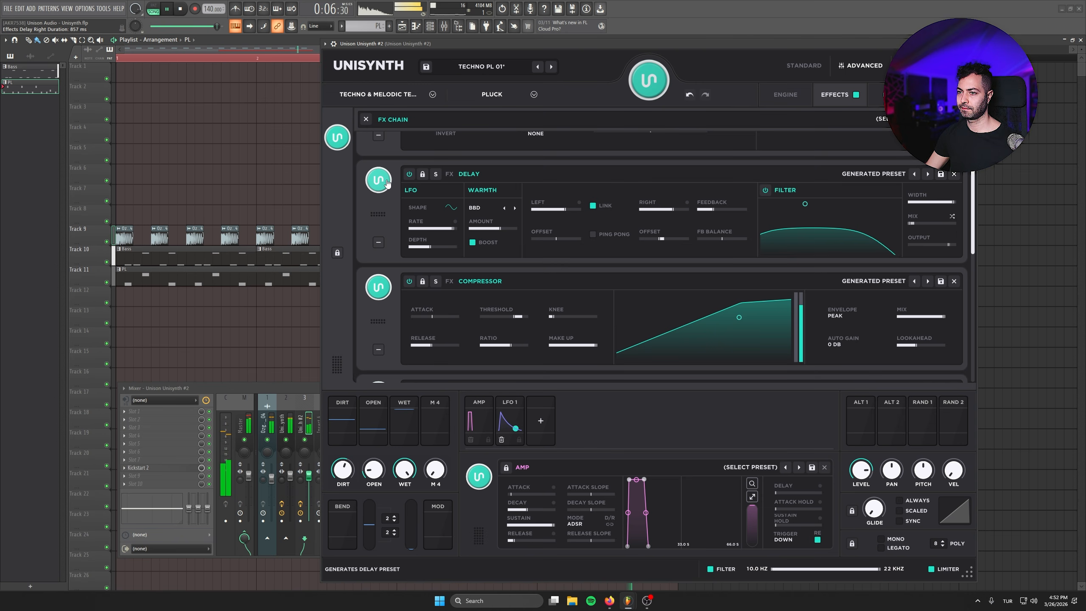
click(386, 182)
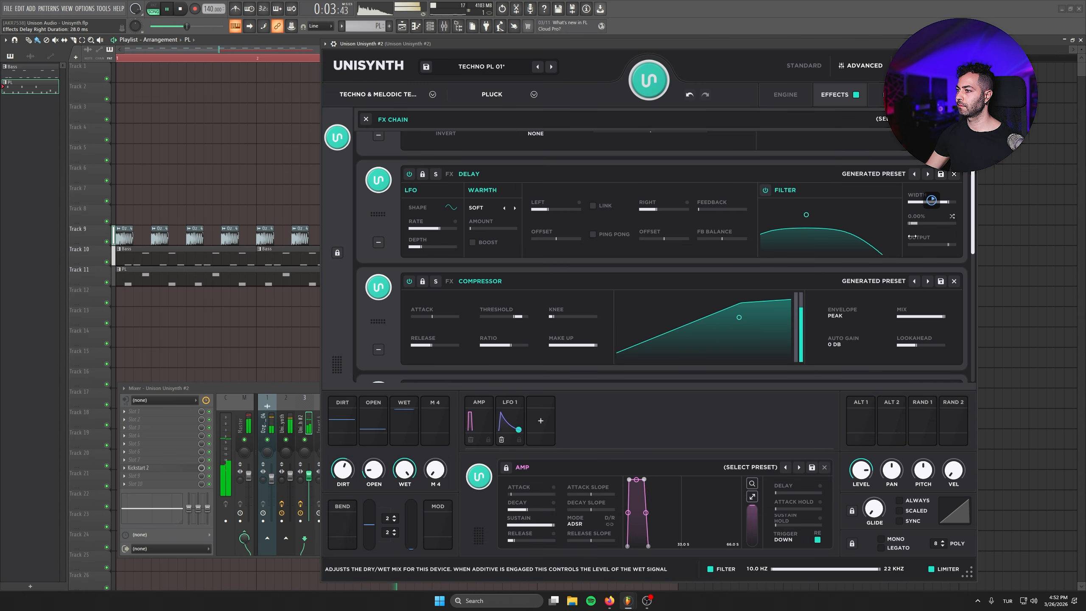
key(space)
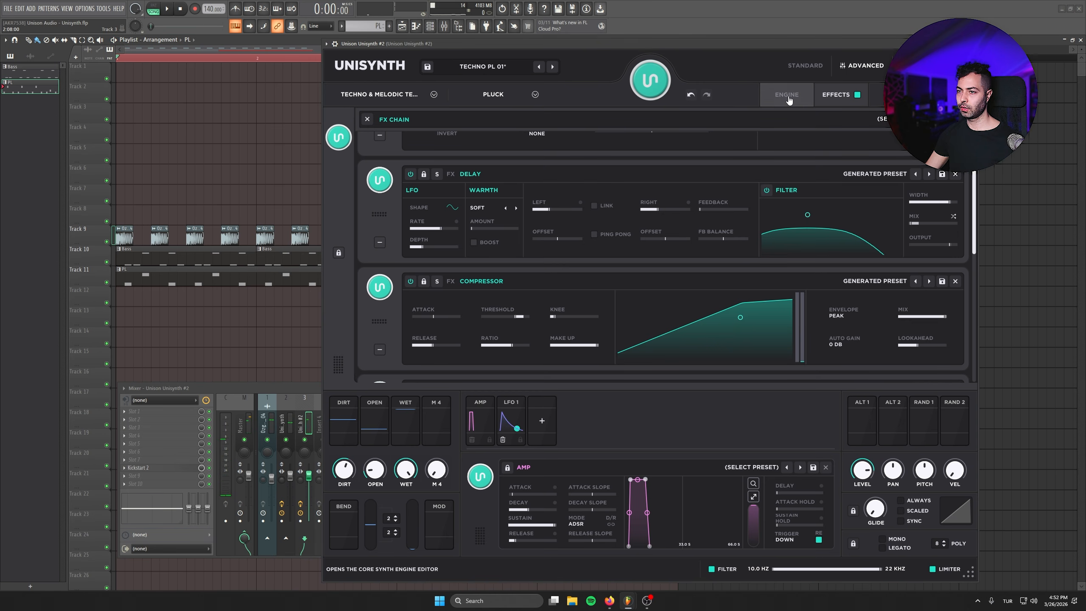
Regenerate Filter A in the synth engine until it uses MG8 LP 48, and raise its cutoff frequency
click(785, 95)
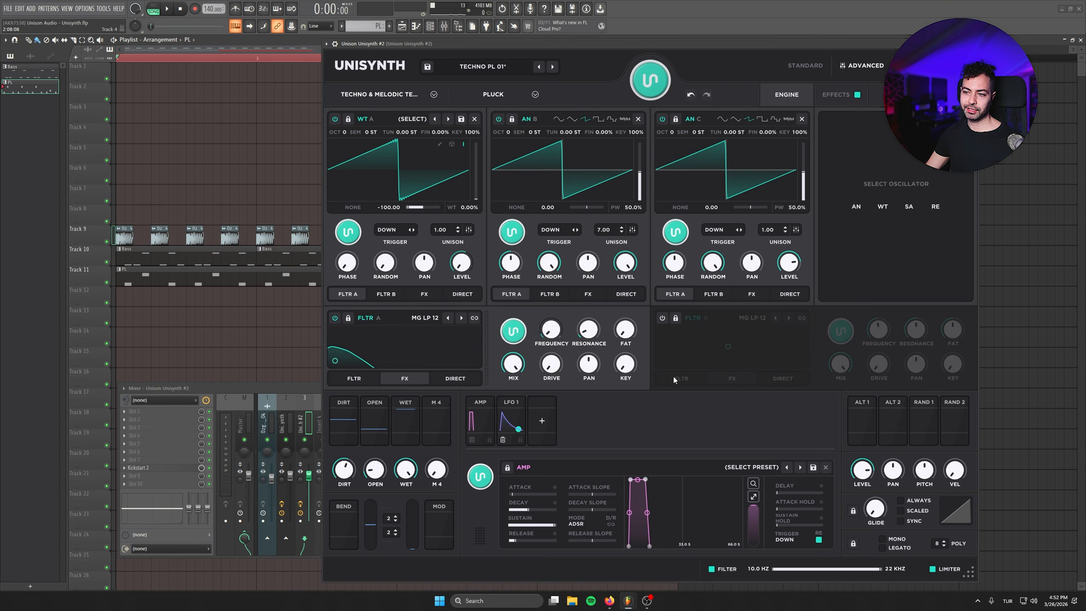
click(521, 332)
key(space)
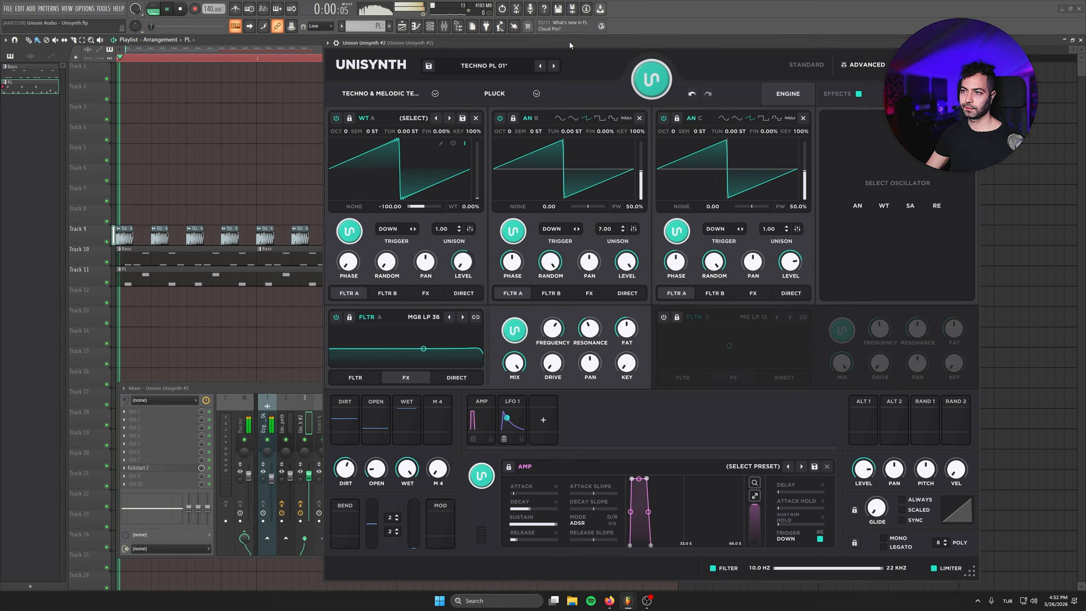
click(517, 333)
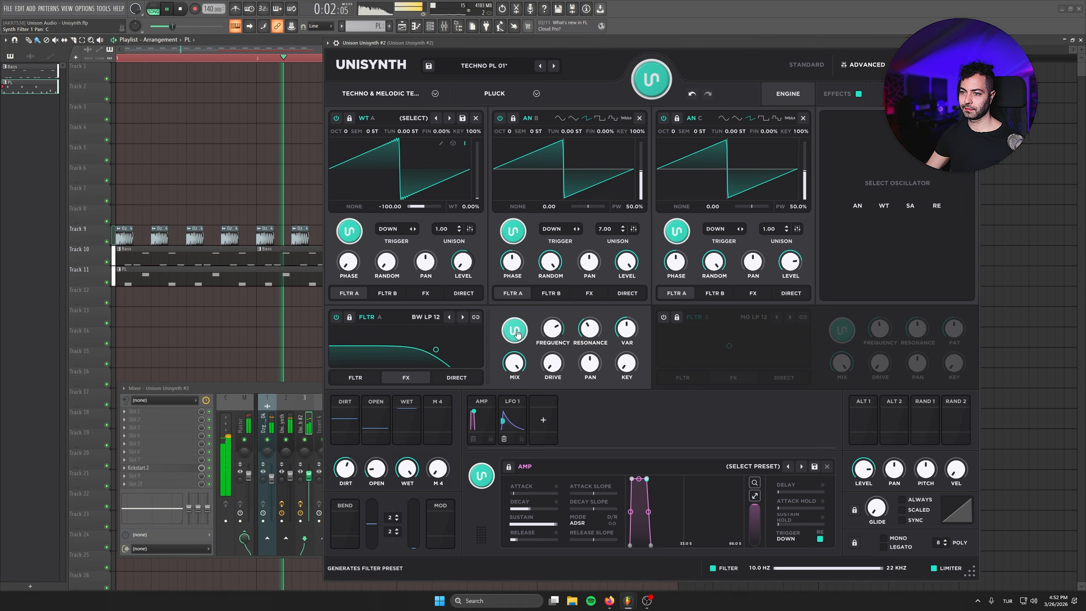
click(516, 333)
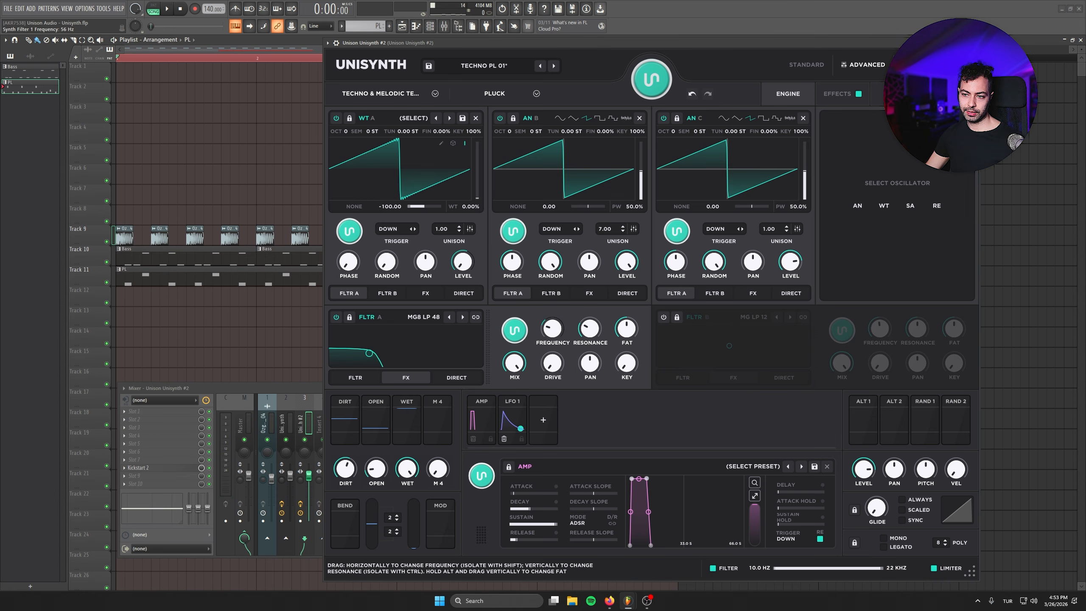
key(space)
drag(366, 361, 431, 363)
key(space)
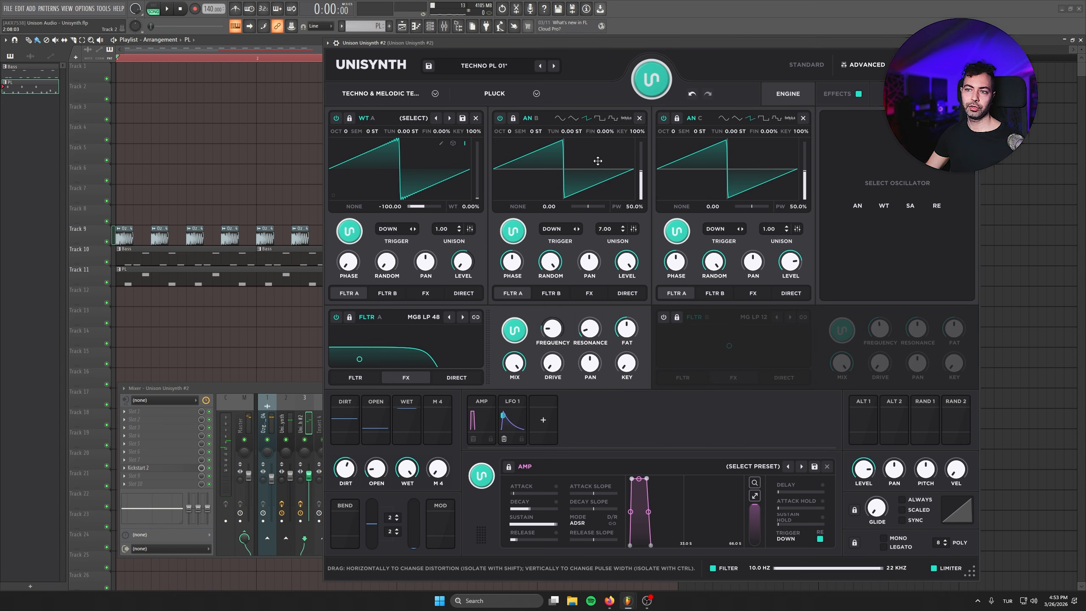
Generate new settings for oscillators A, B and C individually during playback, and raise Filter A's cutoff frequency
key(space)
click(348, 231)
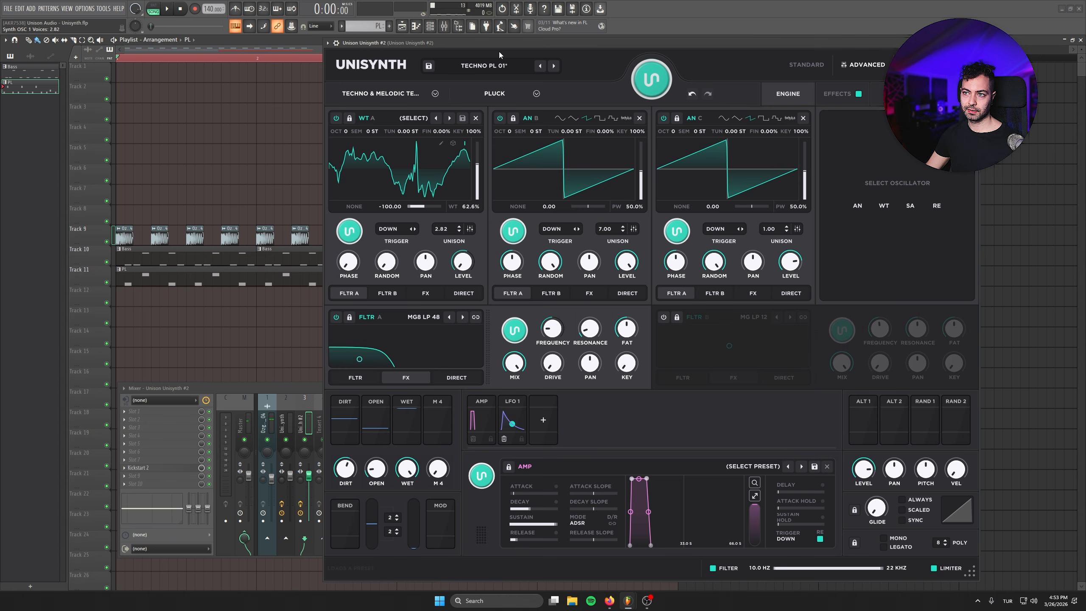
key(space)
click(513, 231)
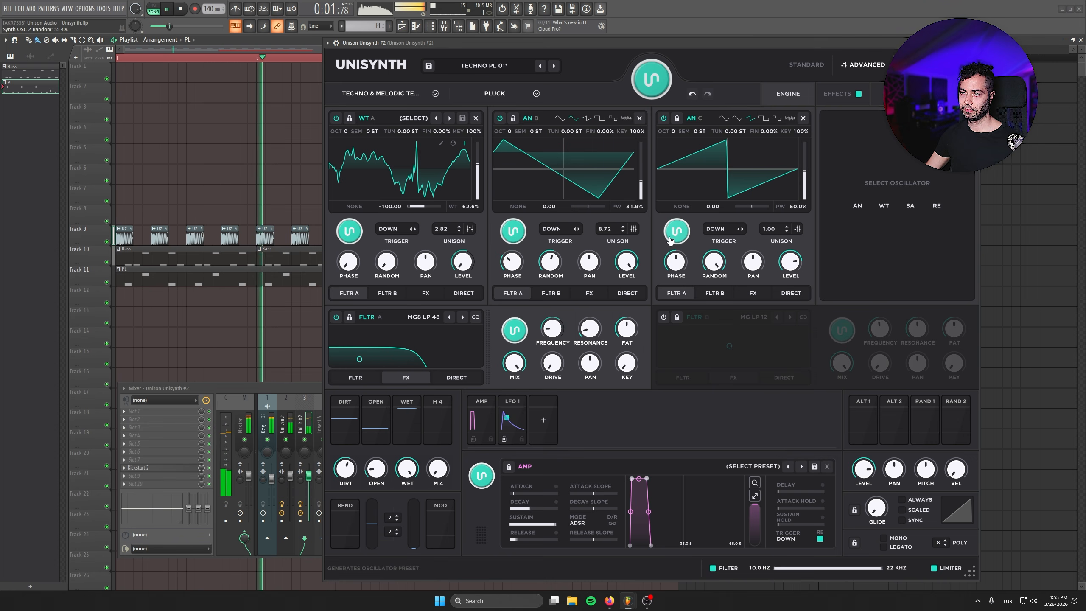
click(669, 239)
click(677, 234)
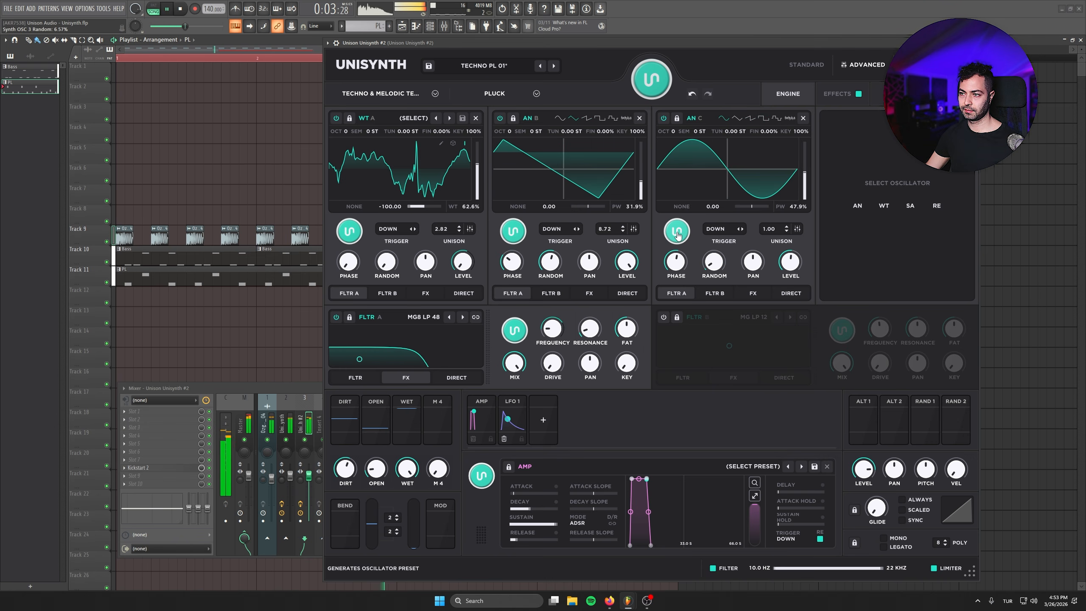
click(514, 231)
drag(426, 359, 454, 358)
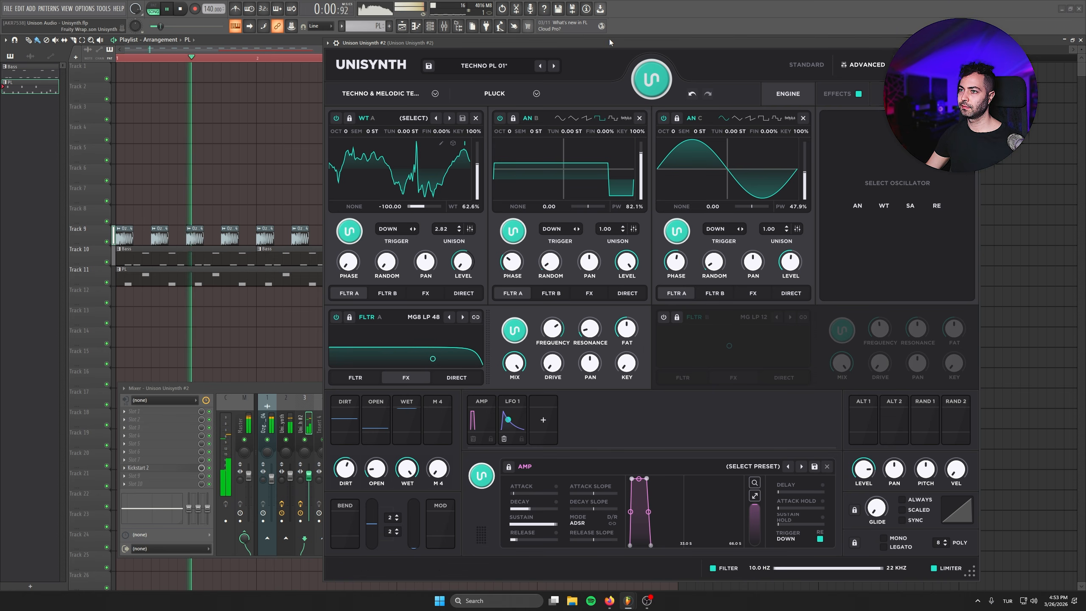
drag(408, 469, 384, 373)
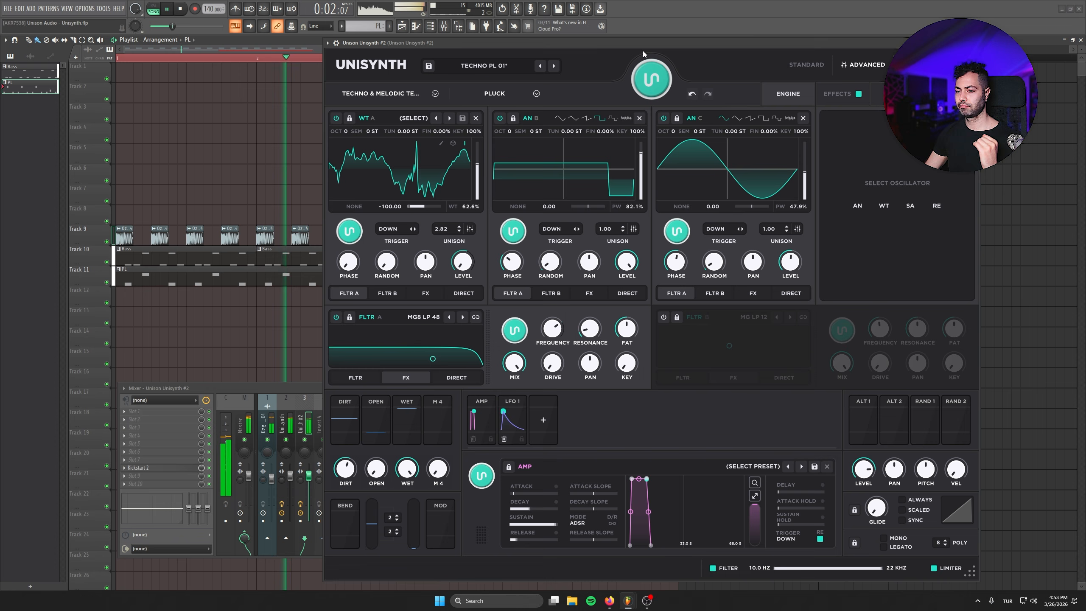
Reload the TECHNO PL 01 user preset in the pluck's synth and audition it with the arrangement
key(space)
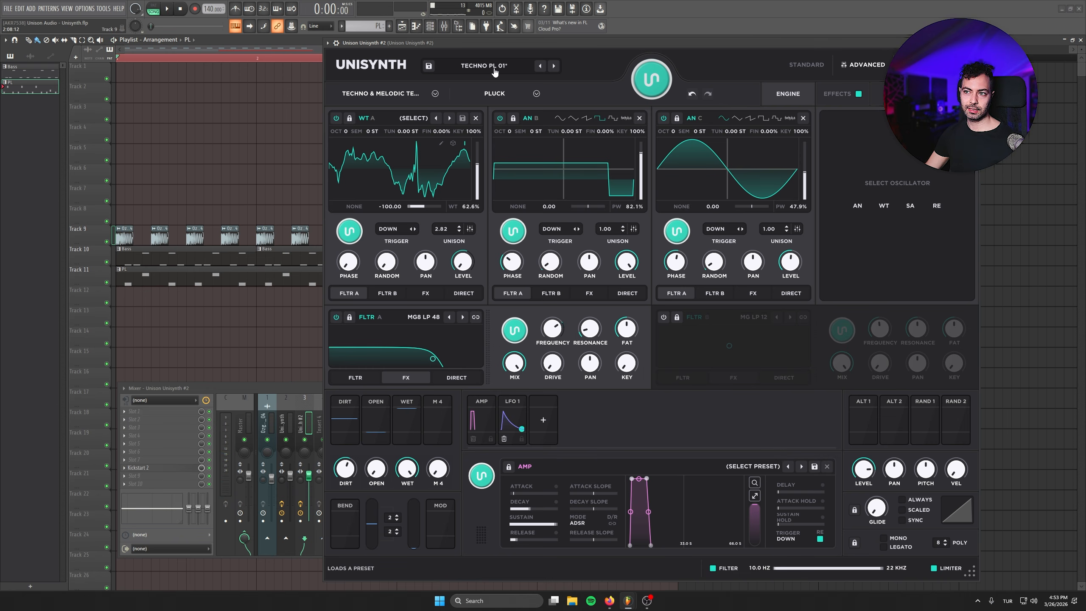
mouse_move(515, 80)
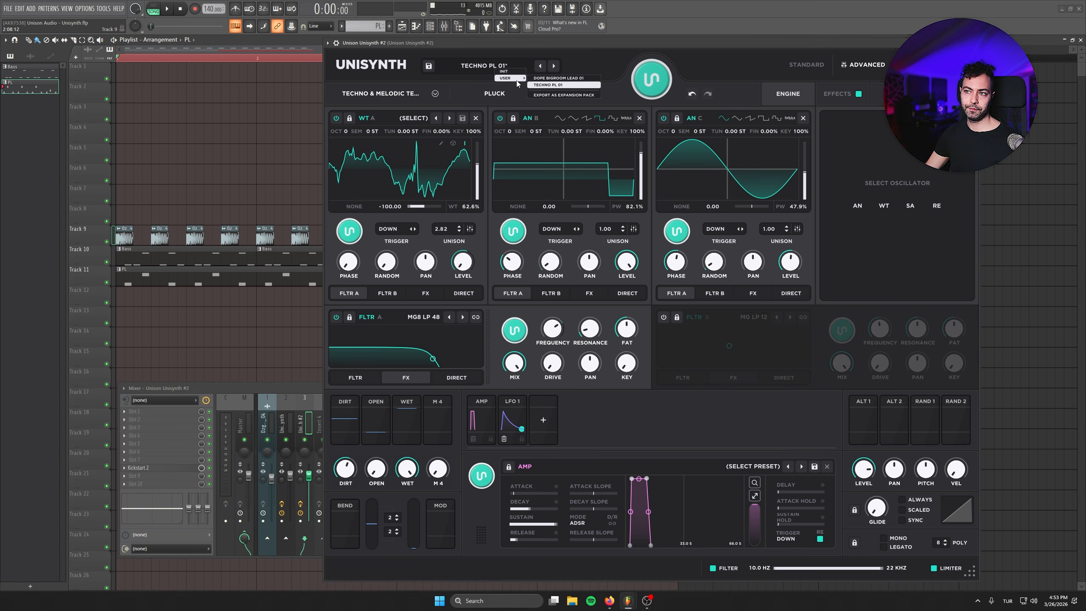
click(576, 85)
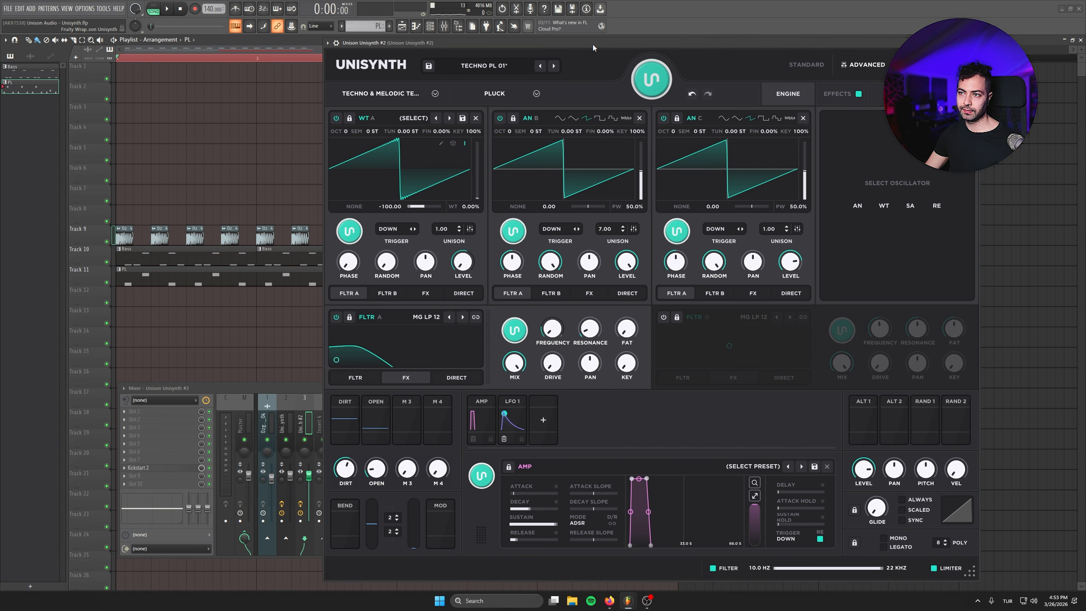
key(space)
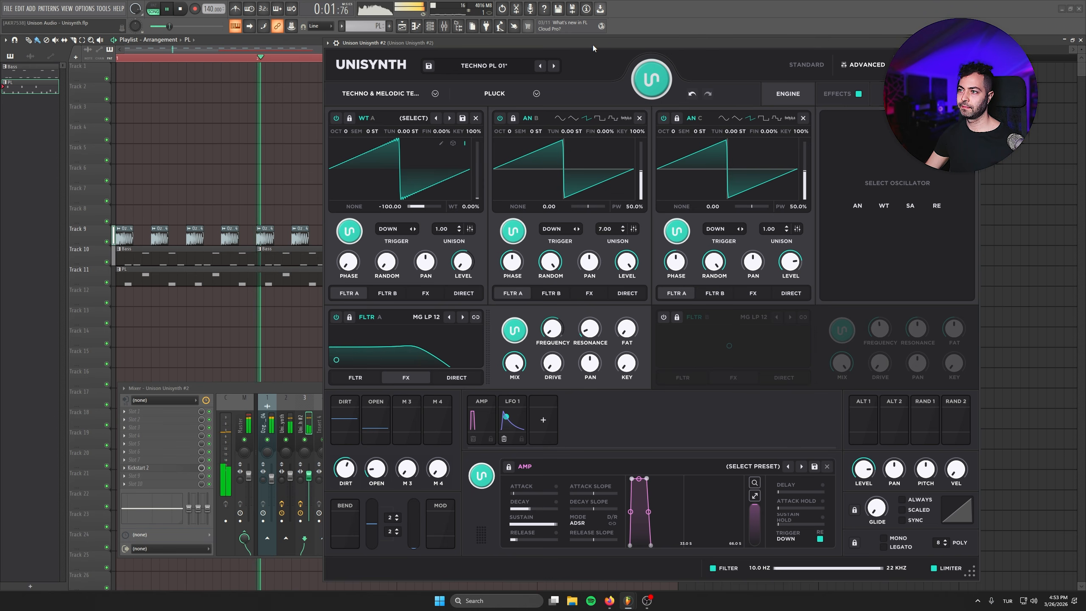
key(space)
Create a PADS pattern at the start of Track 12 and add a third Unisynth channel for it
click(389, 26)
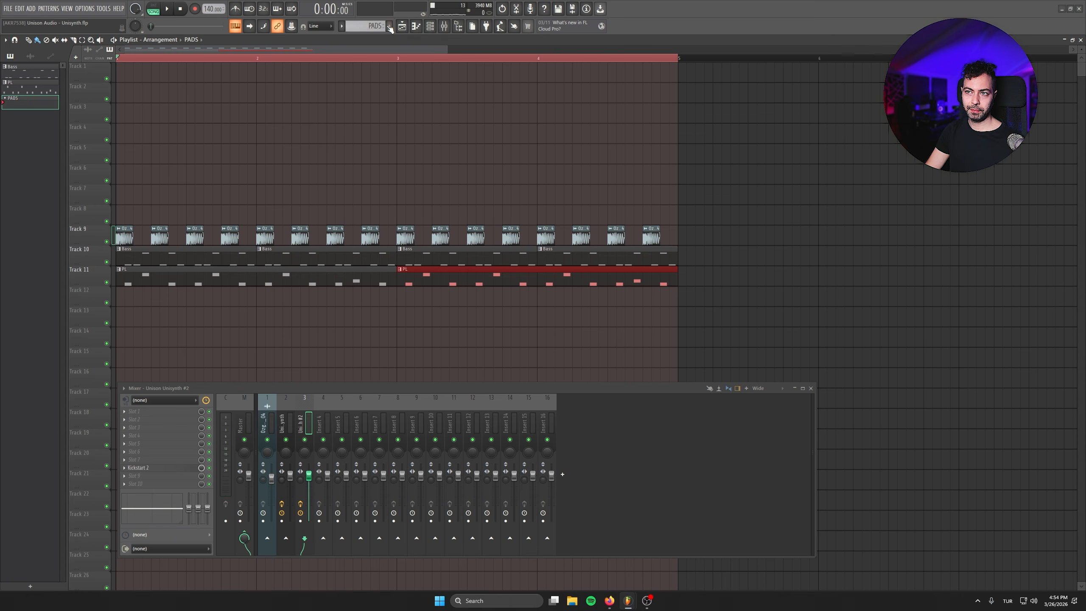
drag(386, 299, 148, 297)
key(F6)
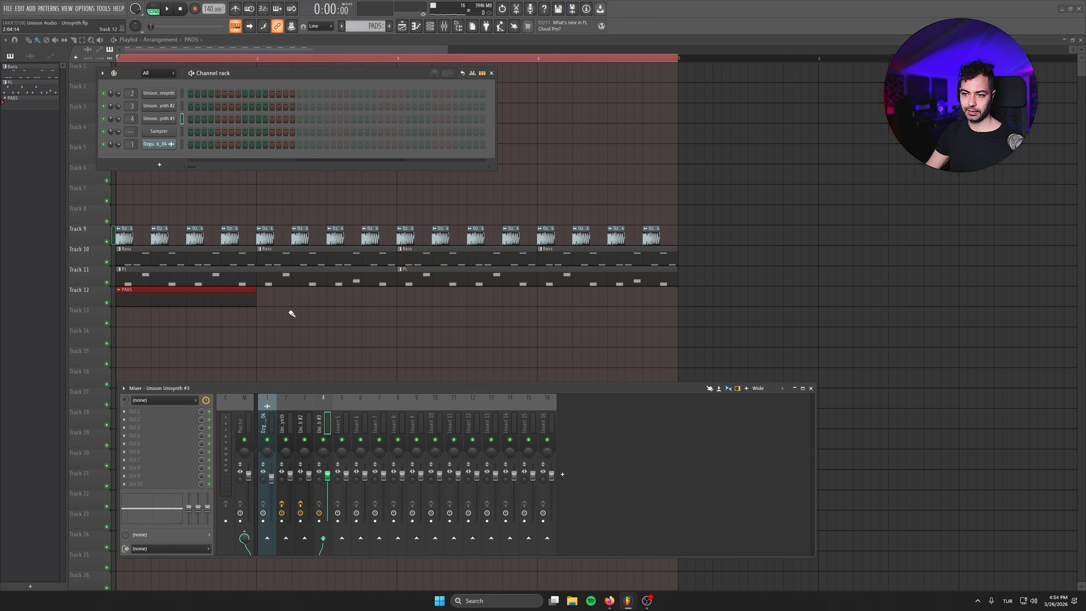
Add Kickstart 2 to the third Unisynth's mixer track with a 1/4 sidechain curve at 70% mix
drag(315, 419, 316, 419)
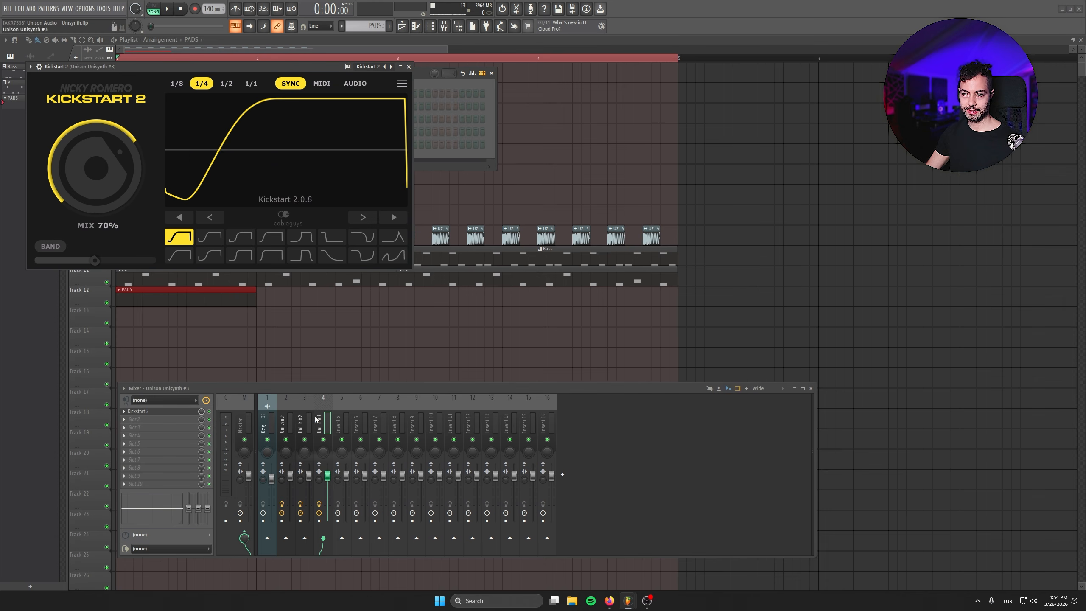
click(408, 65)
Enter an E4, E5, B5 and E6 chord in the third Unisynth's piano roll and extend all notes to two bars
right_click(174, 123)
click(193, 118)
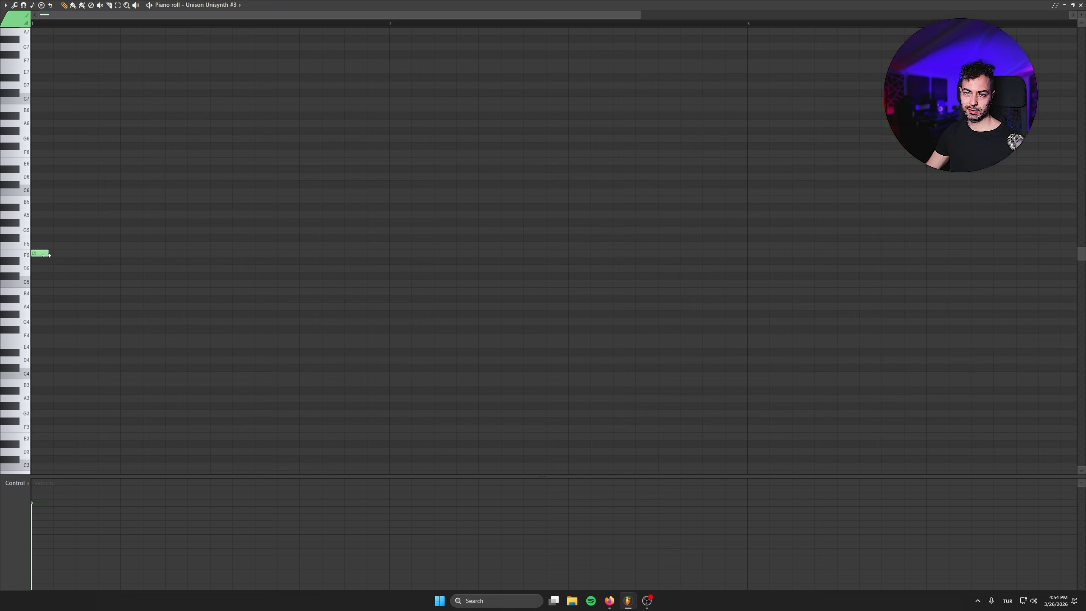
scroll(373, 267, up, 1)
click(43, 205)
click(42, 388)
click(42, 243)
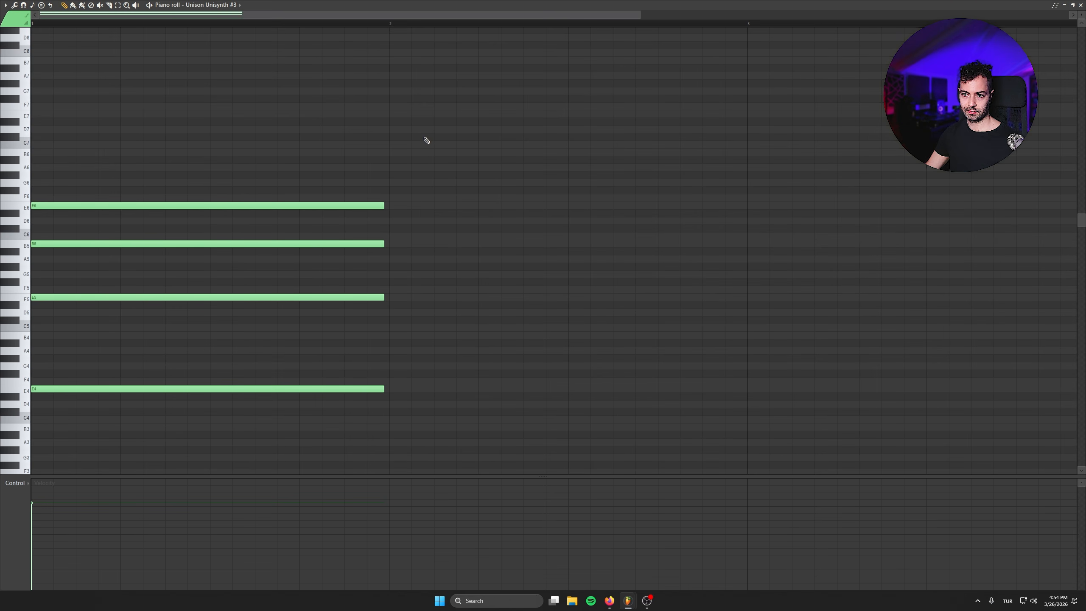
key(ctrl+a)
drag(384, 297, 753, 227)
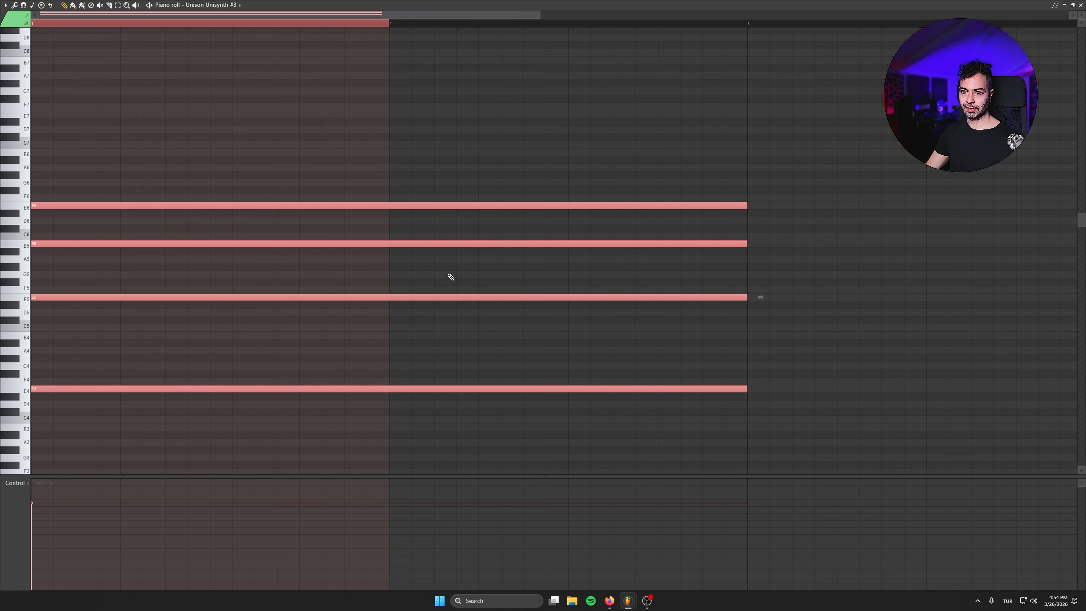
Switch the third Unisynth to the advanced view and generate a Techno & Melodic Techno patch of type Pad
key(space)
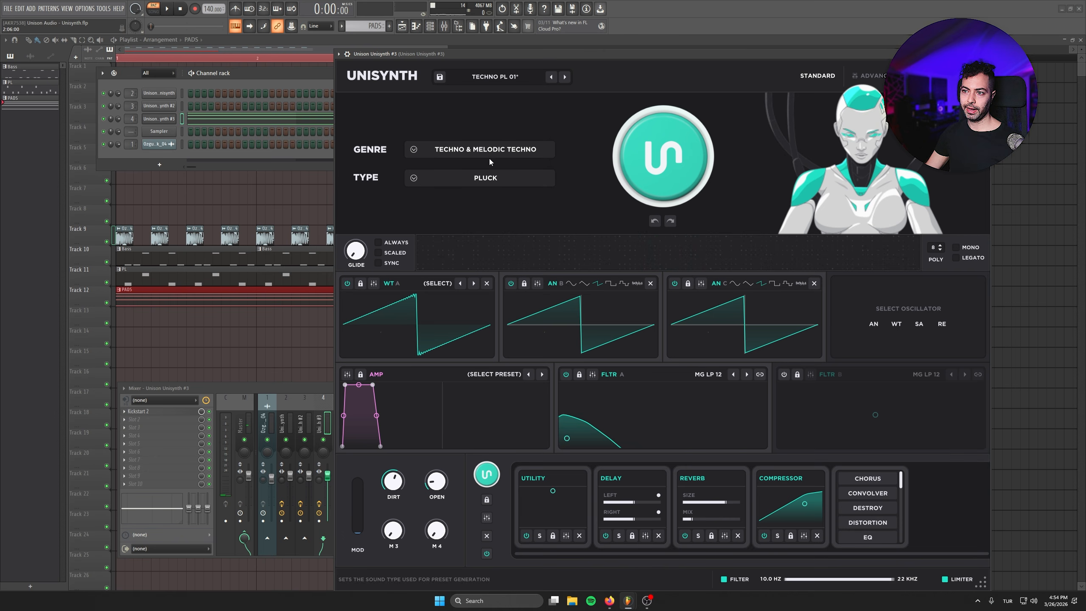
click(880, 79)
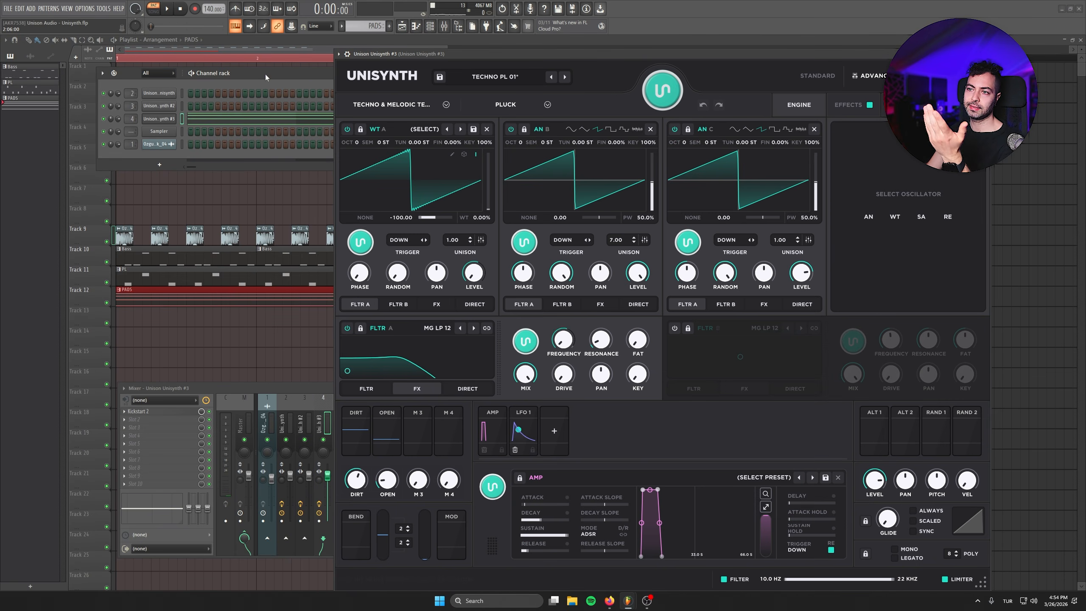
click(405, 108)
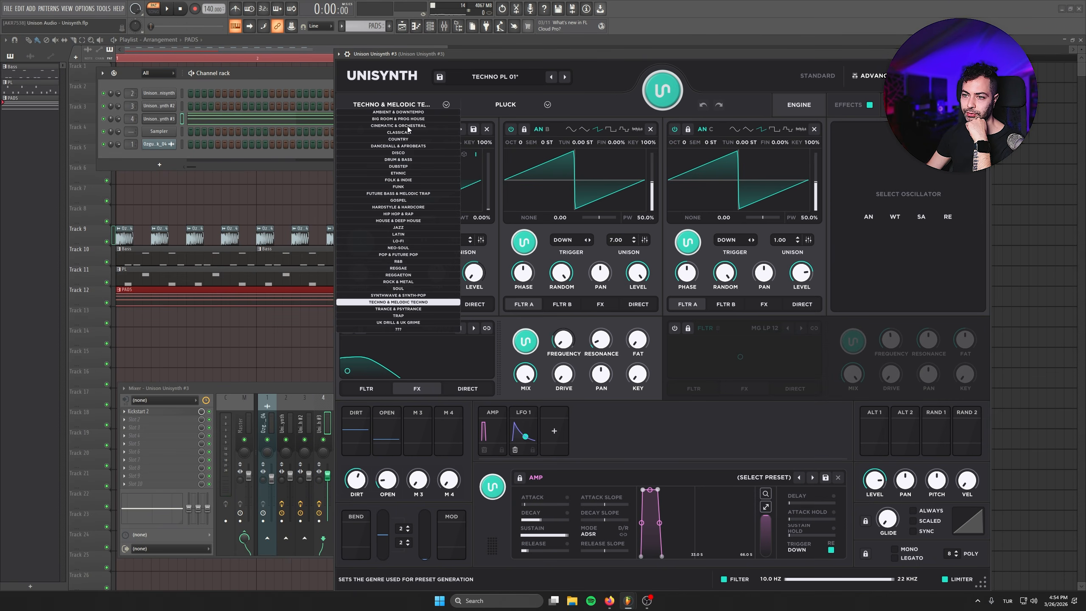
click(415, 303)
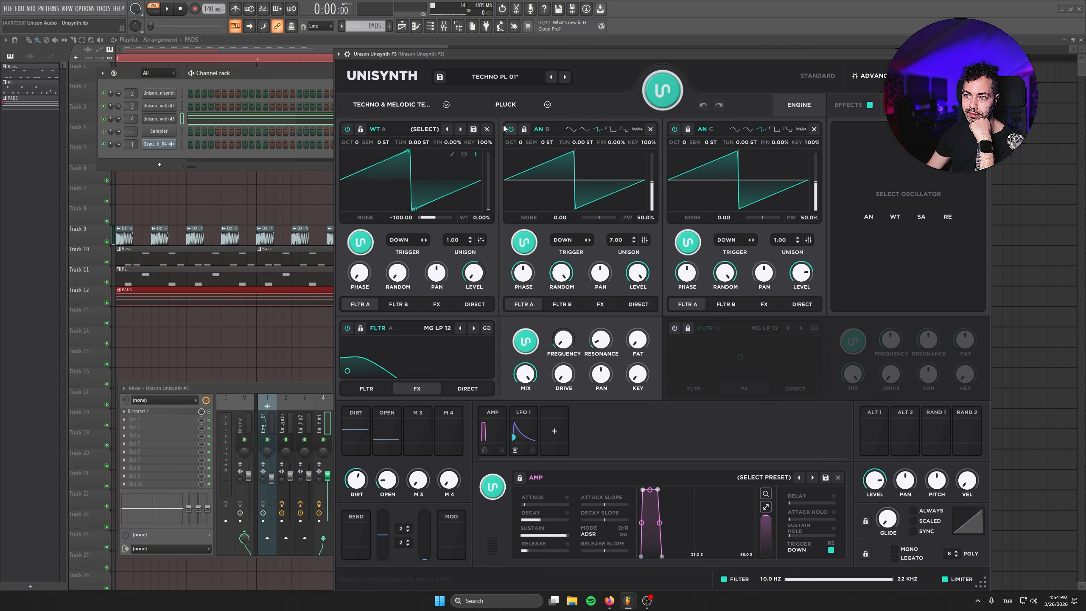
click(547, 104)
click(547, 134)
click(662, 90)
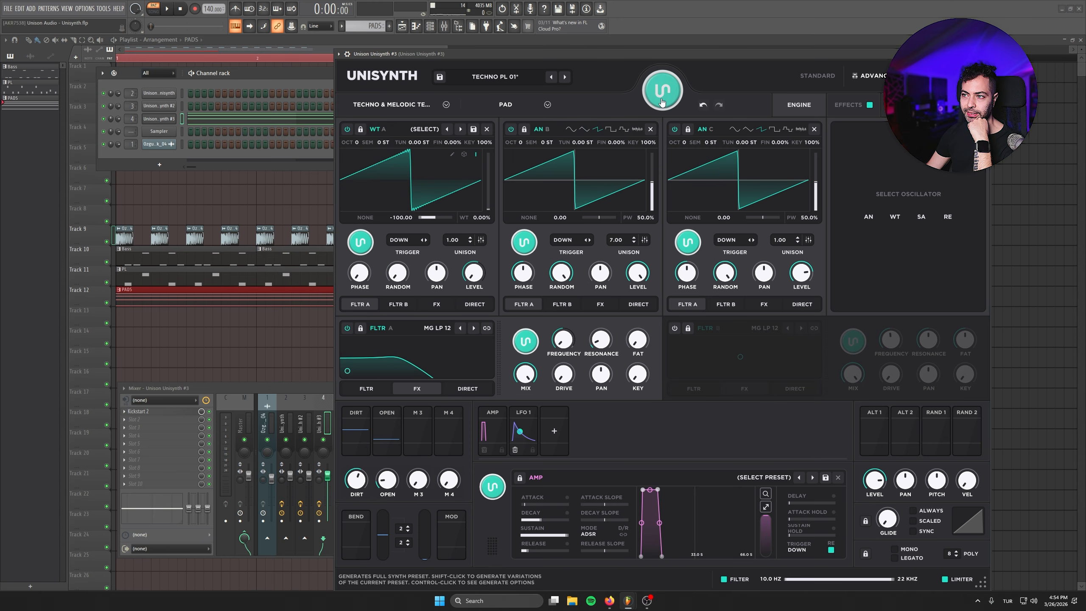
Generate further pad patches while auditioning the chord, switching the synth to the standard view partway through
key(space)
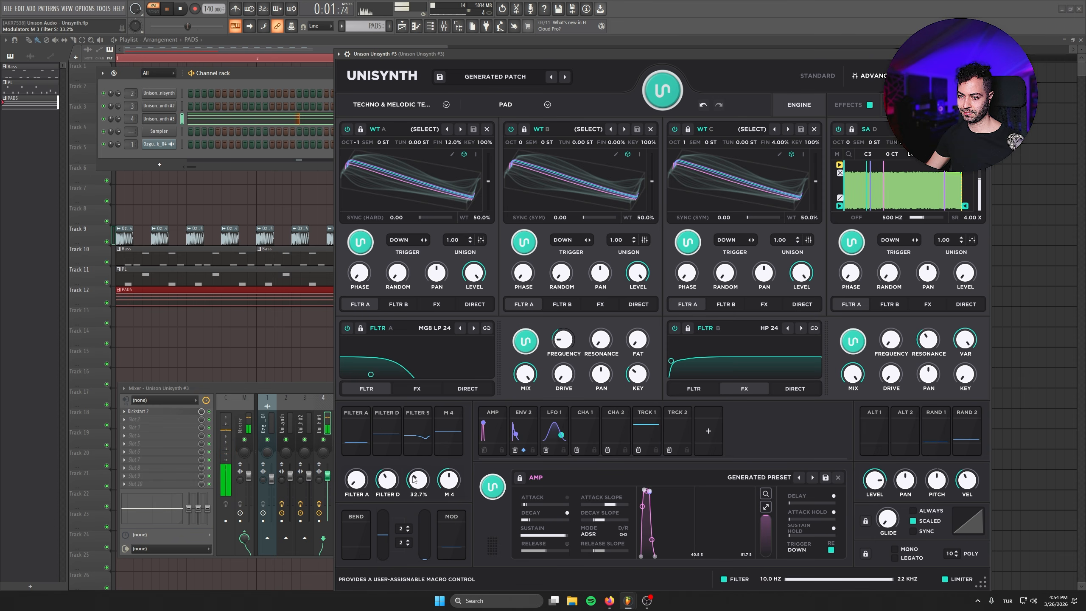
click(663, 79)
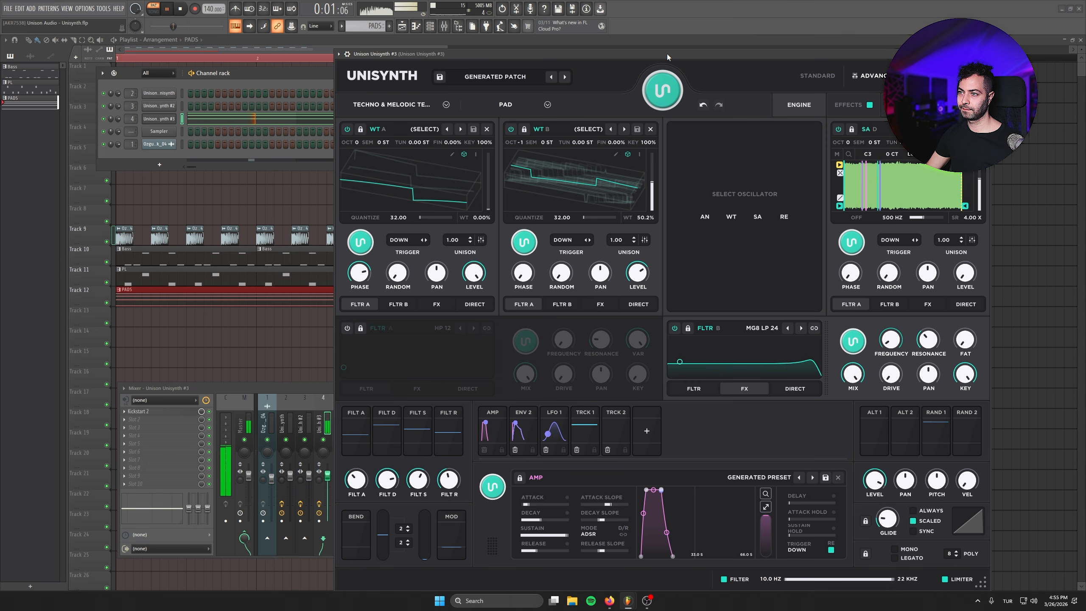
click(817, 78)
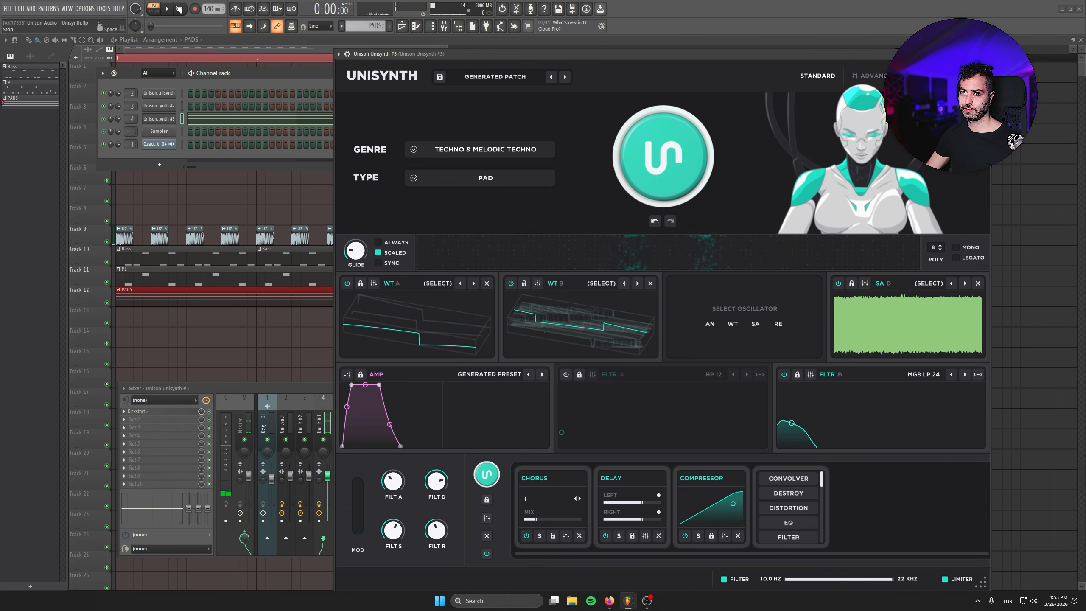
click(672, 156)
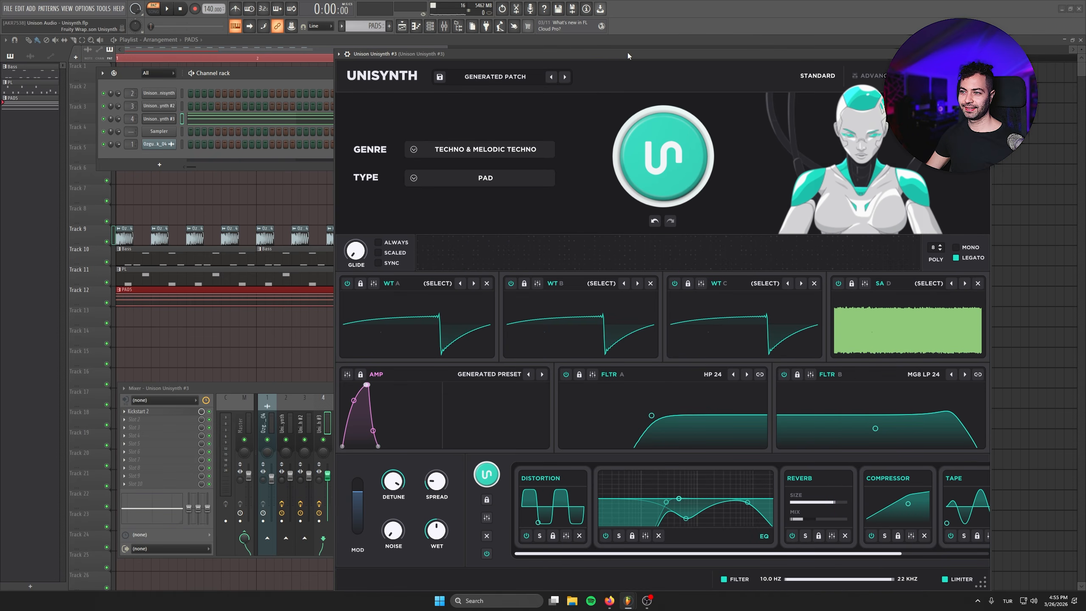
key(space)
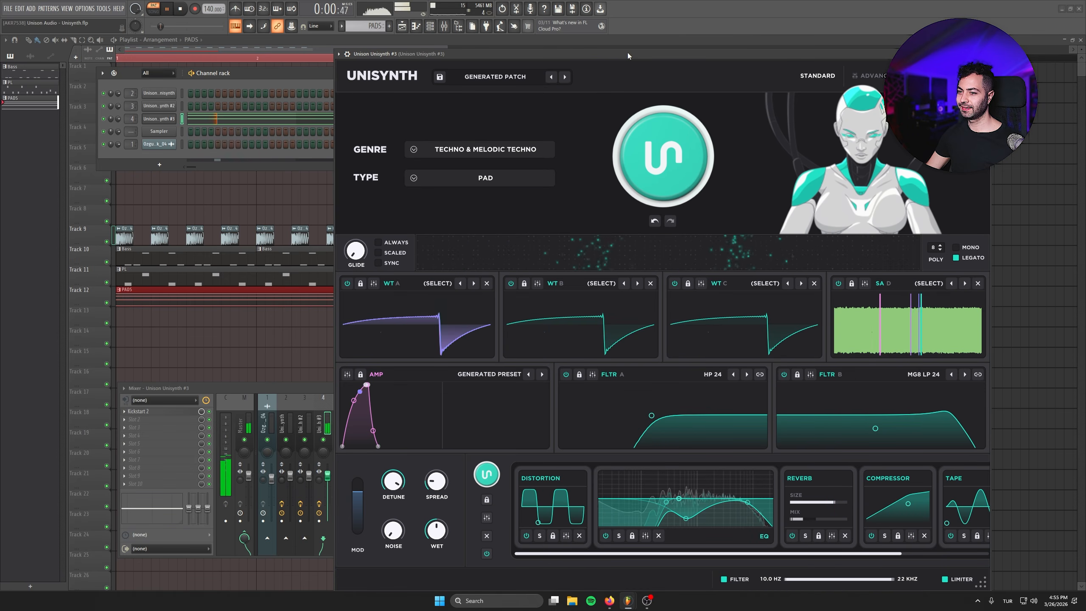
click(658, 140)
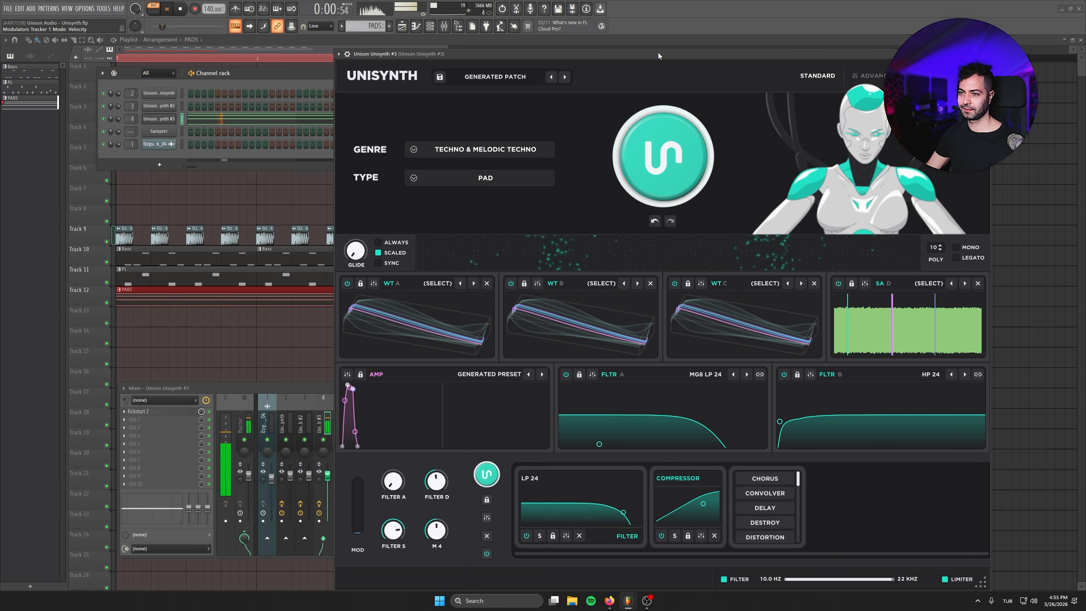
Transpose all notes of the pad chord down one octave
click(197, 117)
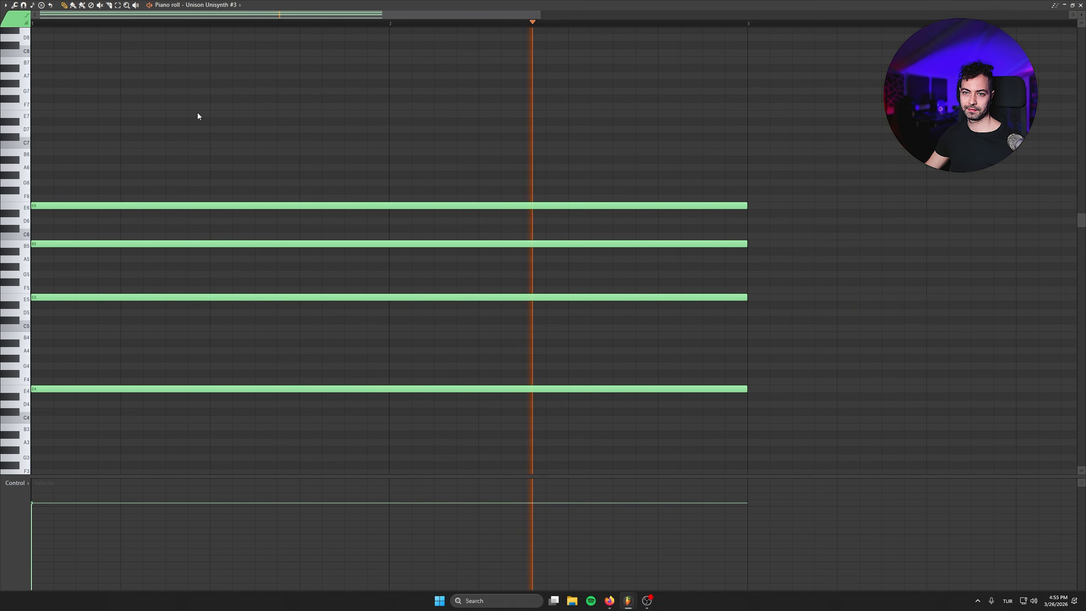
key(ctrl+a)
key(ctrl+Down)
key(Escape)
Change the pad to another generated patch and repeat the PADS clip at bar 3 of Track 12
click(659, 132)
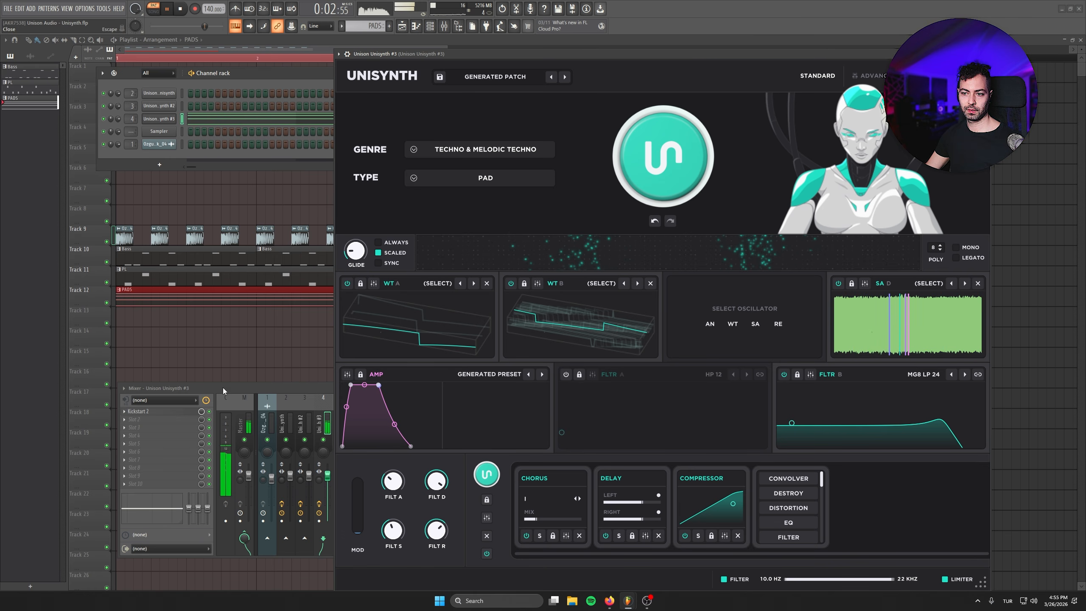
key(Escape)
key(space)
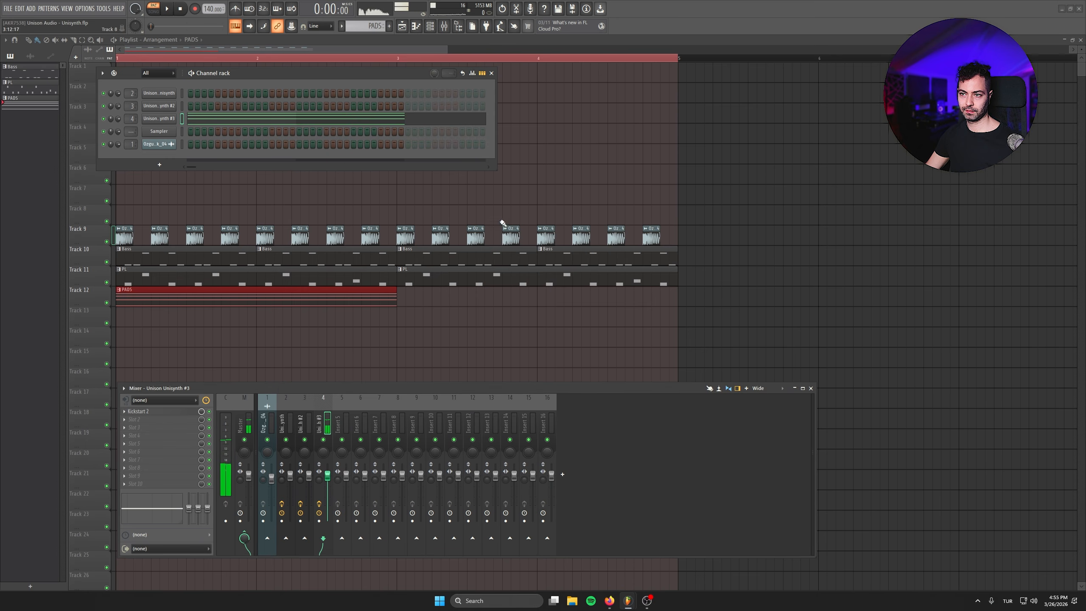
click(412, 300)
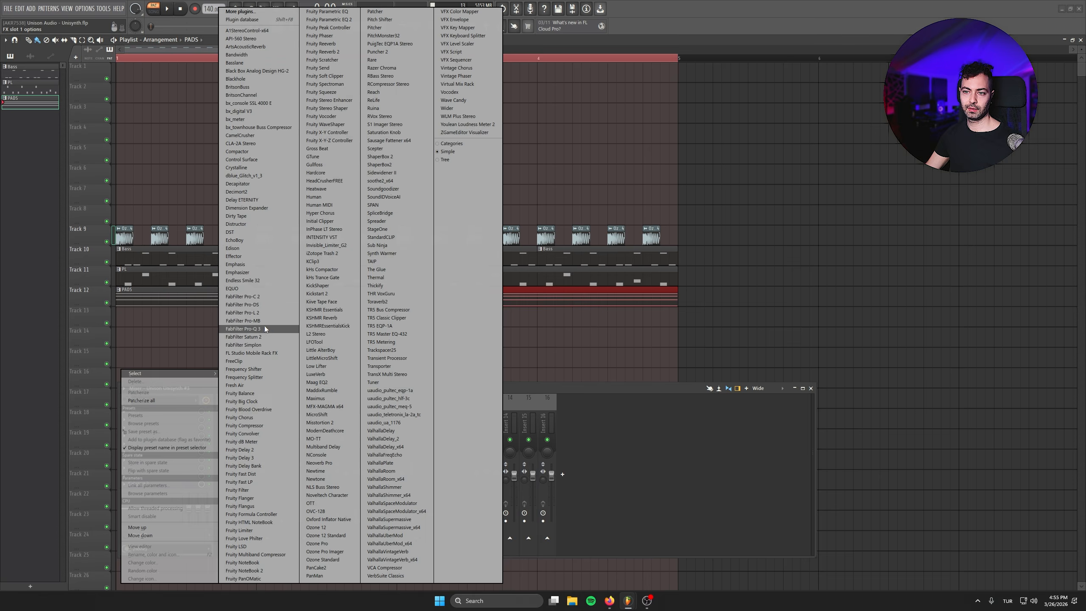
Insert FabFilter Pro-Q 3 on the pad's mixer track with a low cut at about 228 Hz and a high cut at about 7 kHz
click(265, 327)
drag(70, 209, 233, 252)
key(space)
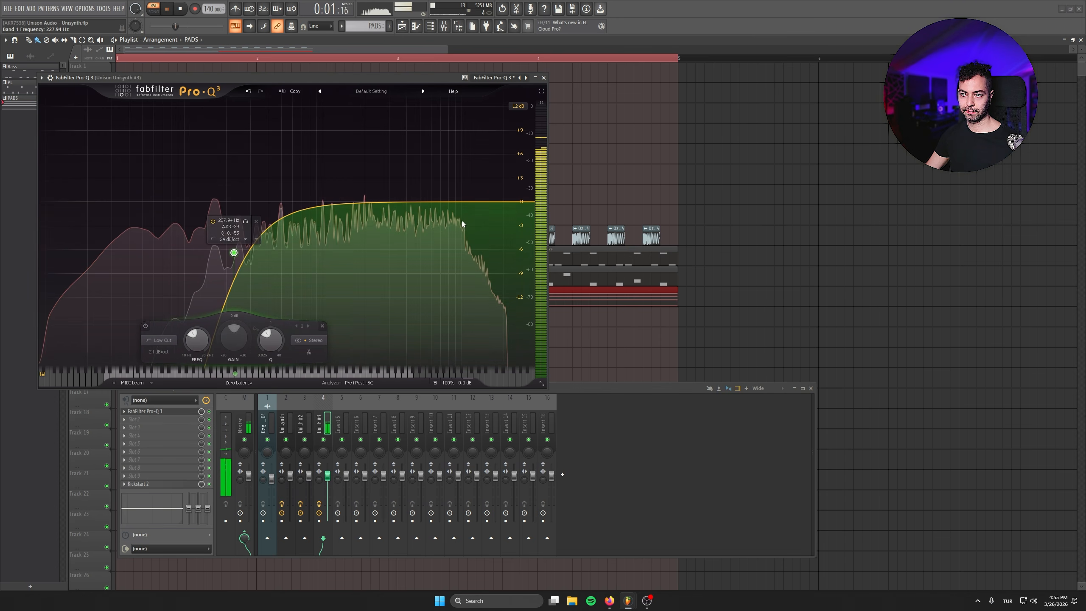
drag(532, 201, 440, 235)
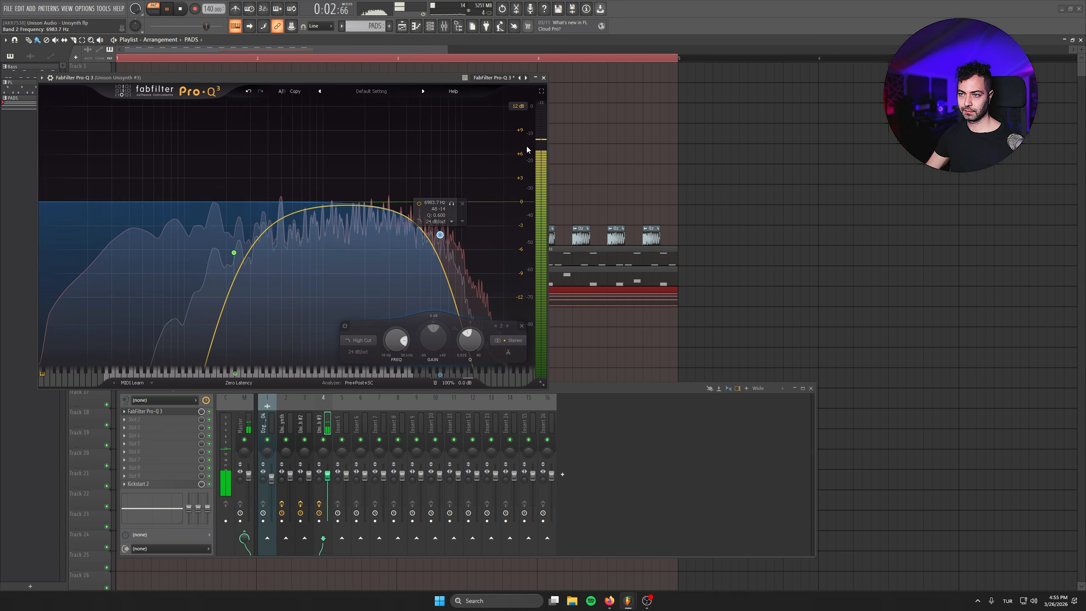
click(543, 78)
key(space)
Set the pad's Kickstart 2 mix to 100% and lower its mixer volume slightly during playback
click(159, 483)
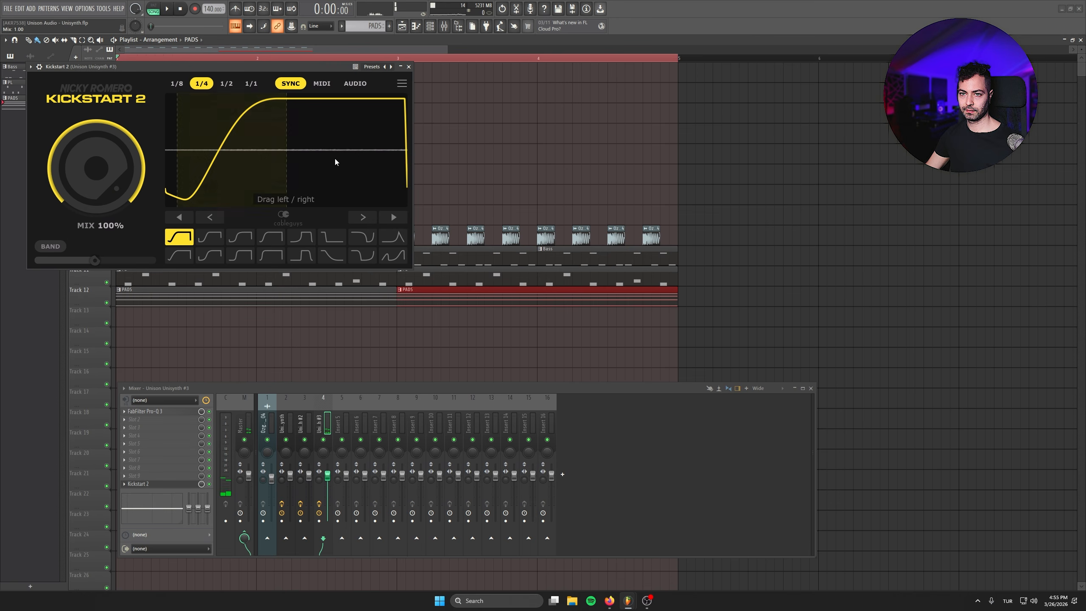
click(409, 65)
key(space)
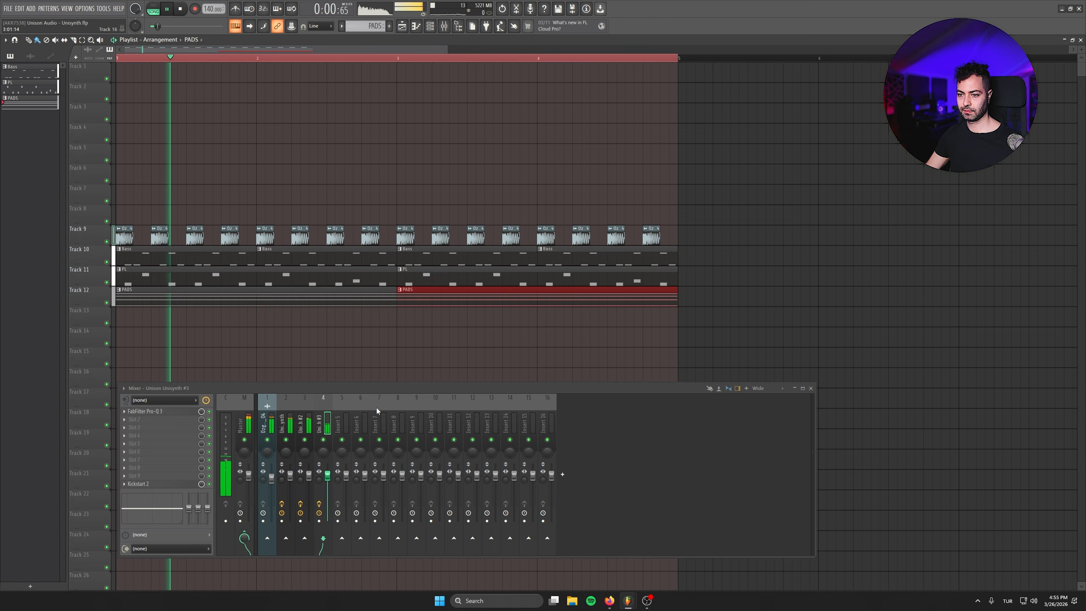
drag(327, 481, 319, 487)
click(808, 293)
right_click(810, 293)
Replace the two PADS clips on Track 12 with a single four-bar pad clip
scroll(824, 296, down, 3)
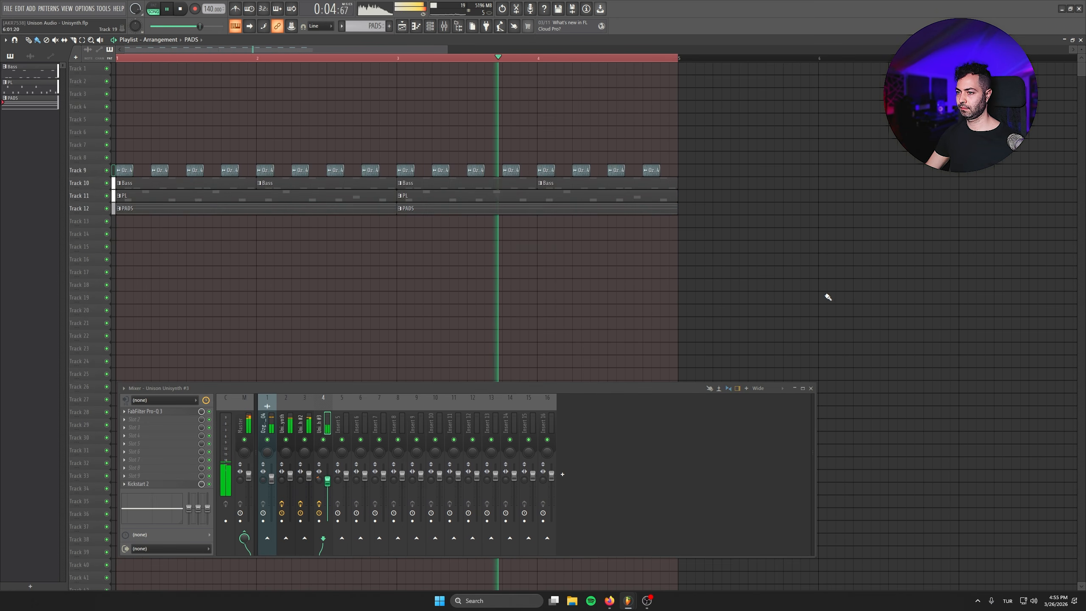
scroll(534, 274, down, 4)
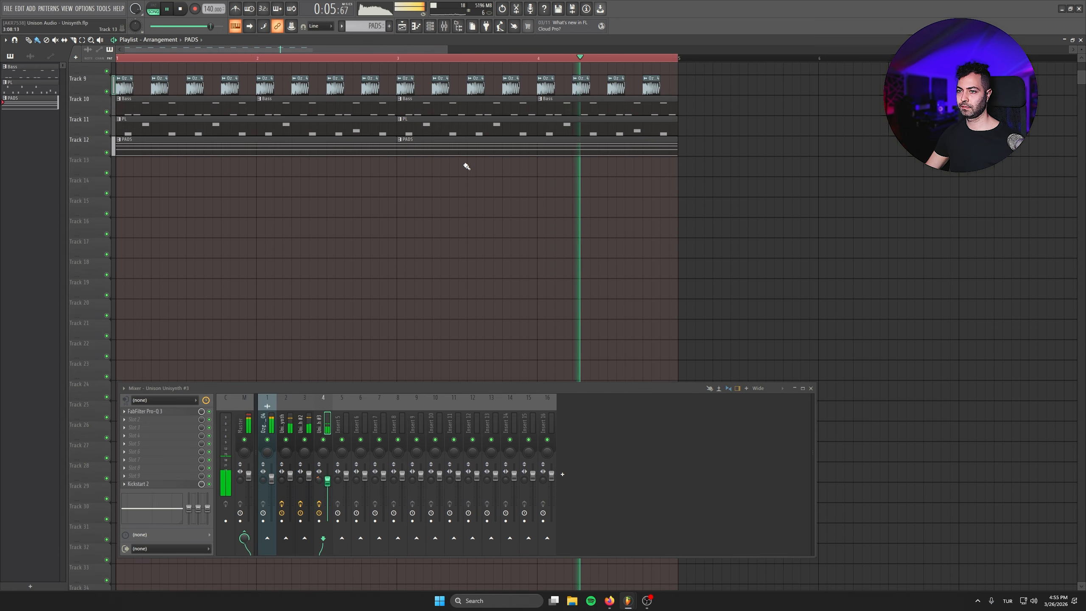
double_click(398, 151)
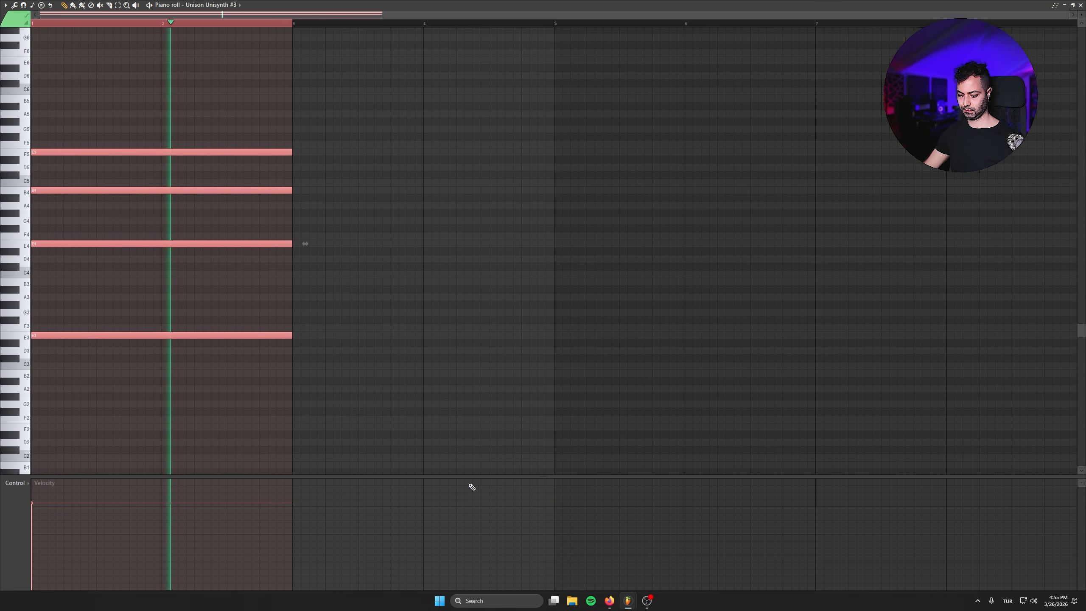
key(space)
right_click(554, 26)
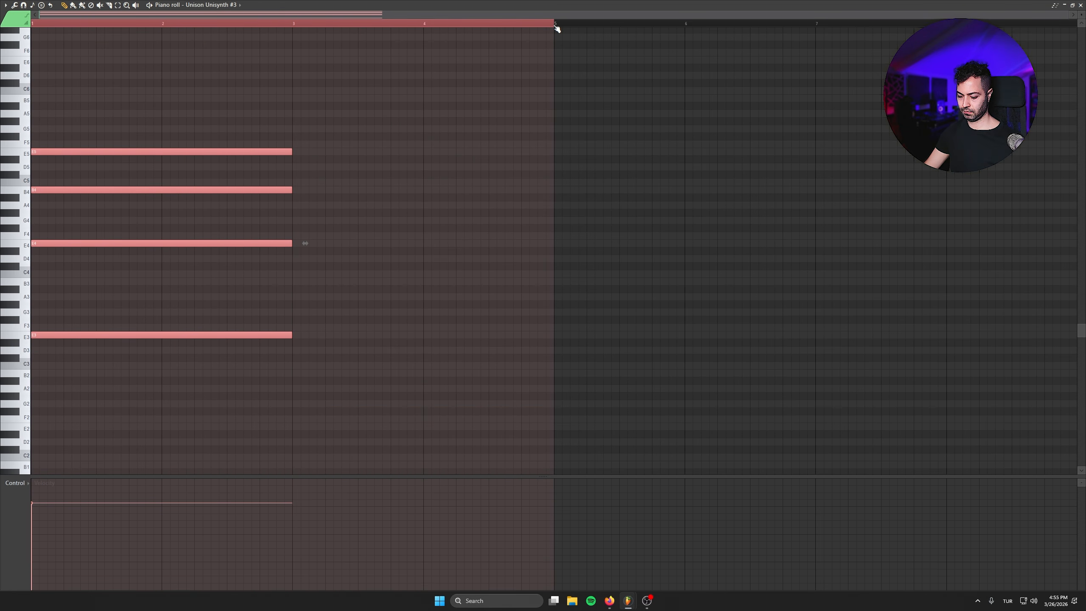
click(158, 59)
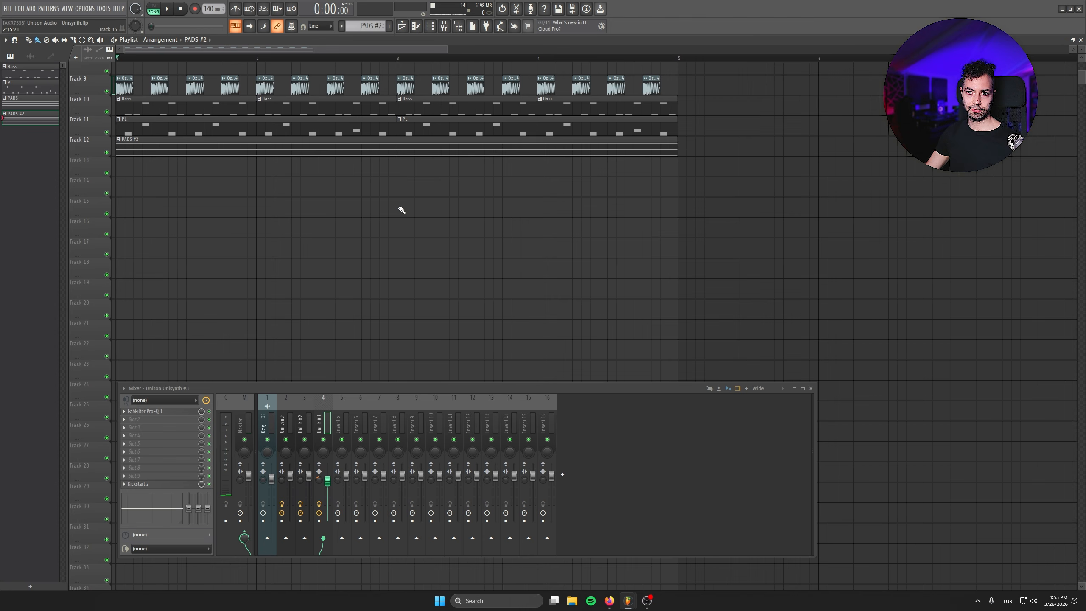
scroll(384, 208, up, 5)
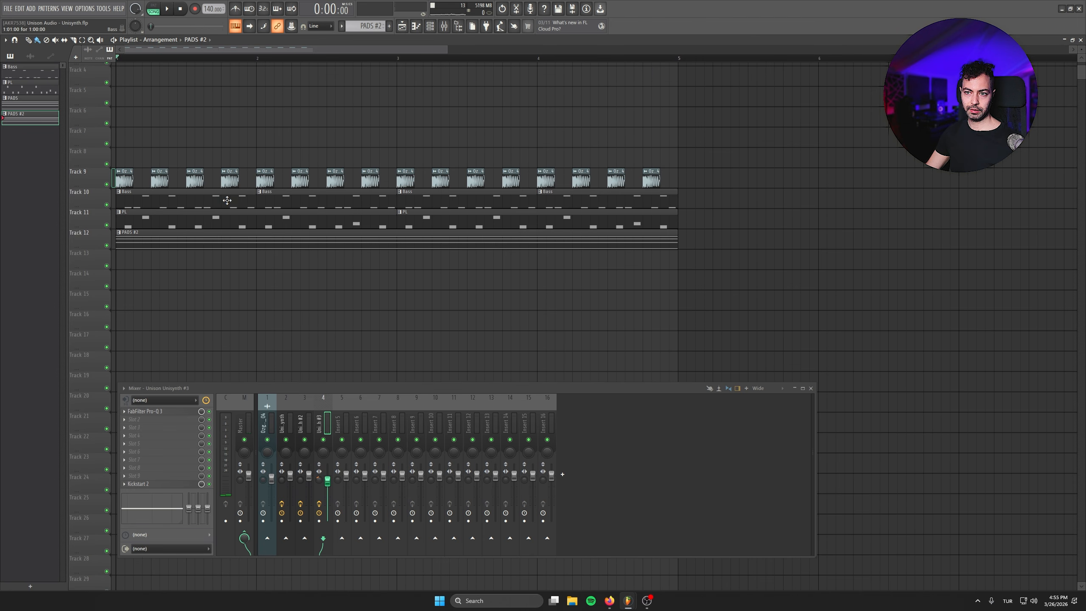
Create a new LEADS pattern and place its clip at the start of Track 13
scroll(350, 290, up, 2)
click(281, 268)
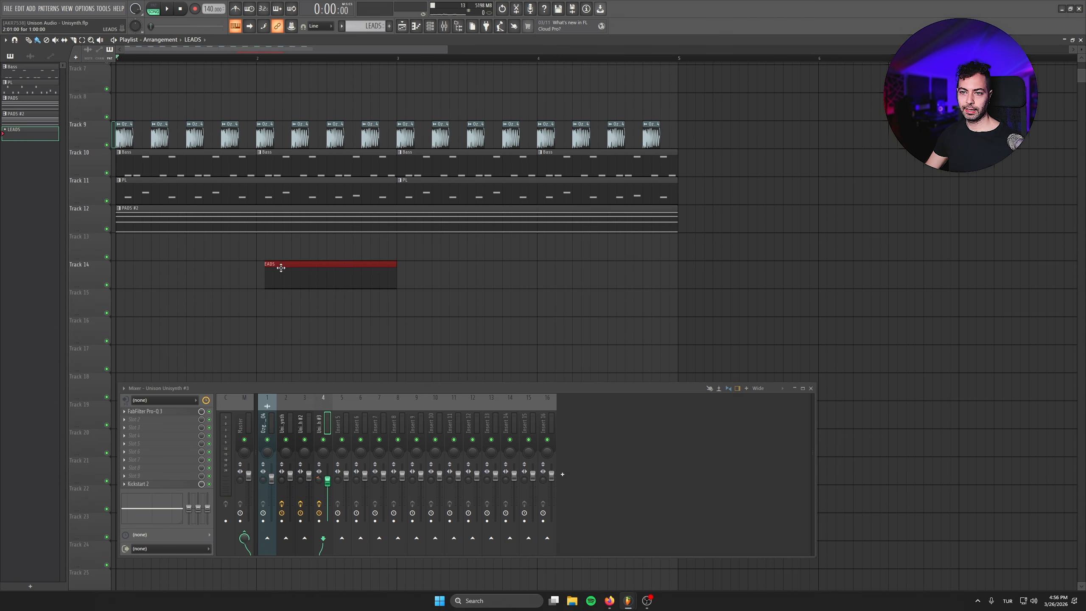
drag(281, 268, 136, 243)
Clone the third Unisynth channel for the lead and open the clone's piano roll
key(F6)
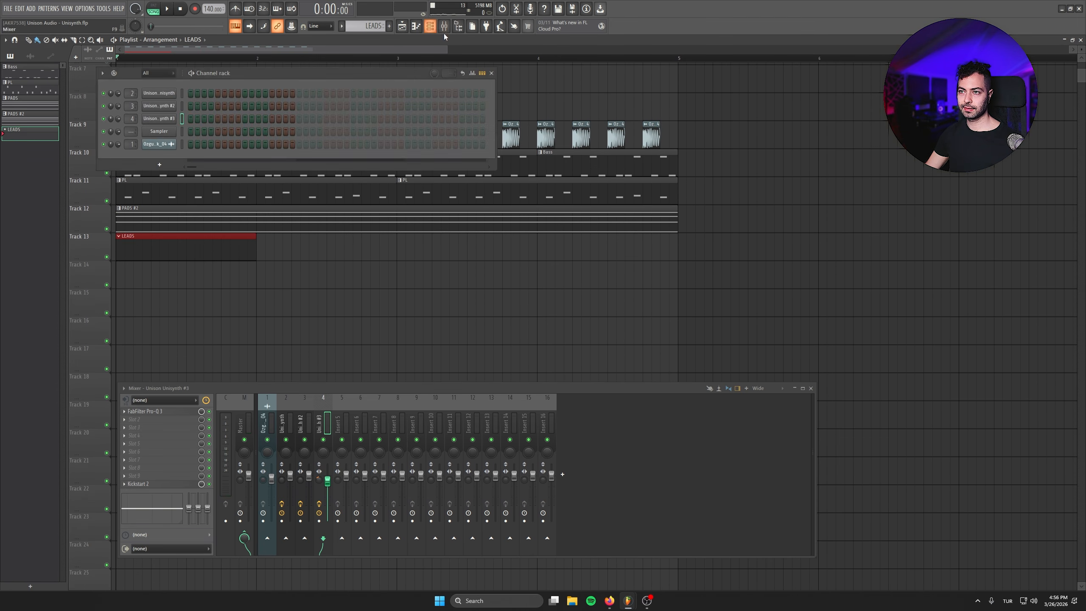
right_click(163, 119)
click(198, 216)
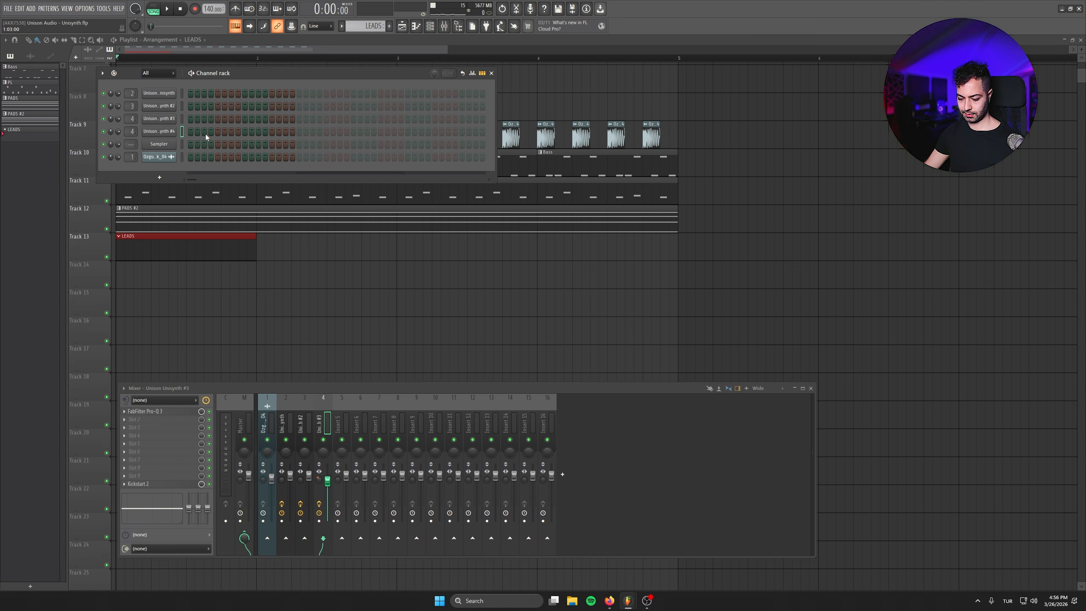
right_click(173, 129)
click(201, 132)
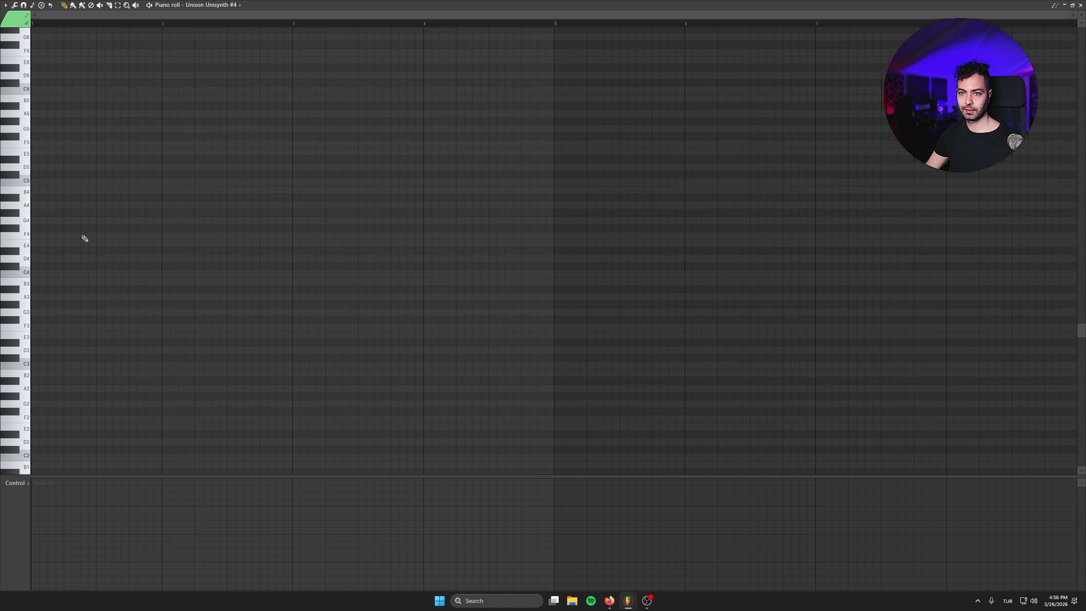
Enter a short E4 note at the start of the lead channel's LEADS pattern
click(33, 243)
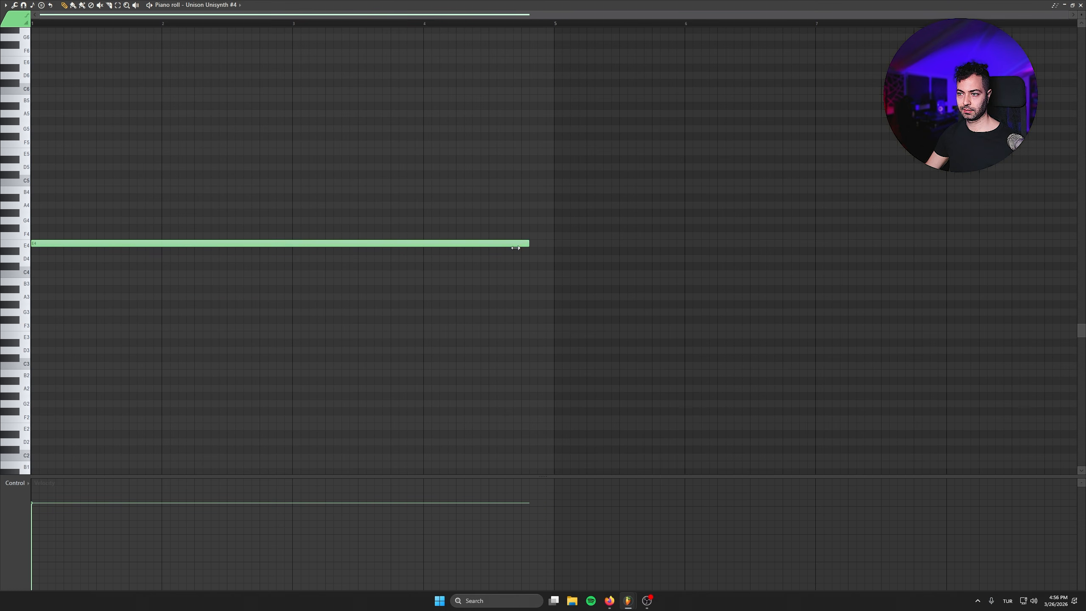
drag(516, 248, 68, 243)
key(F7)
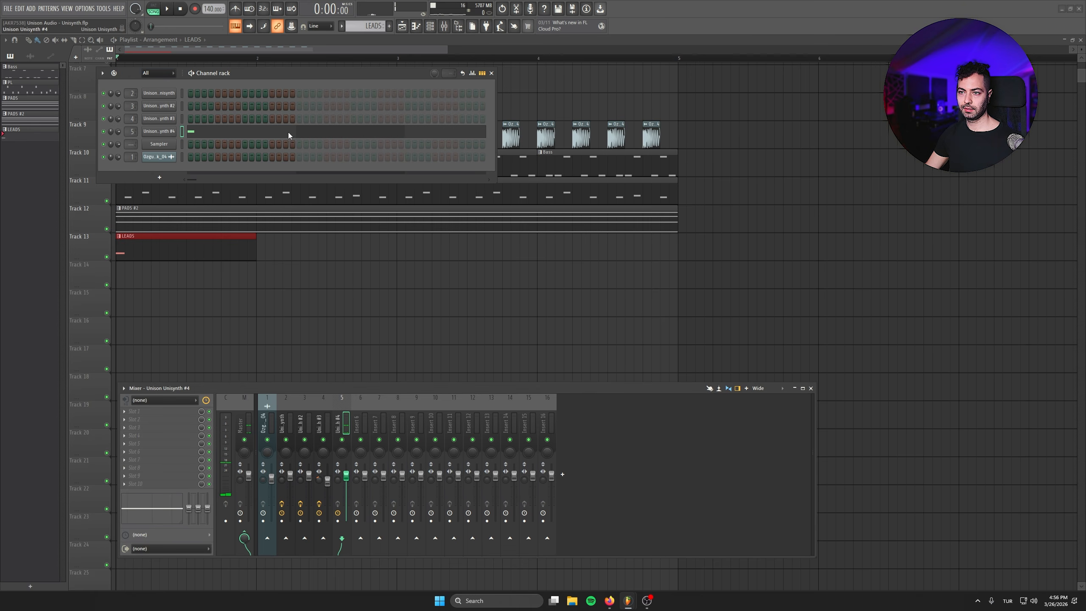
Audition the LEADS clip in the arrangement and mute the pads on Track 12
click(163, 92)
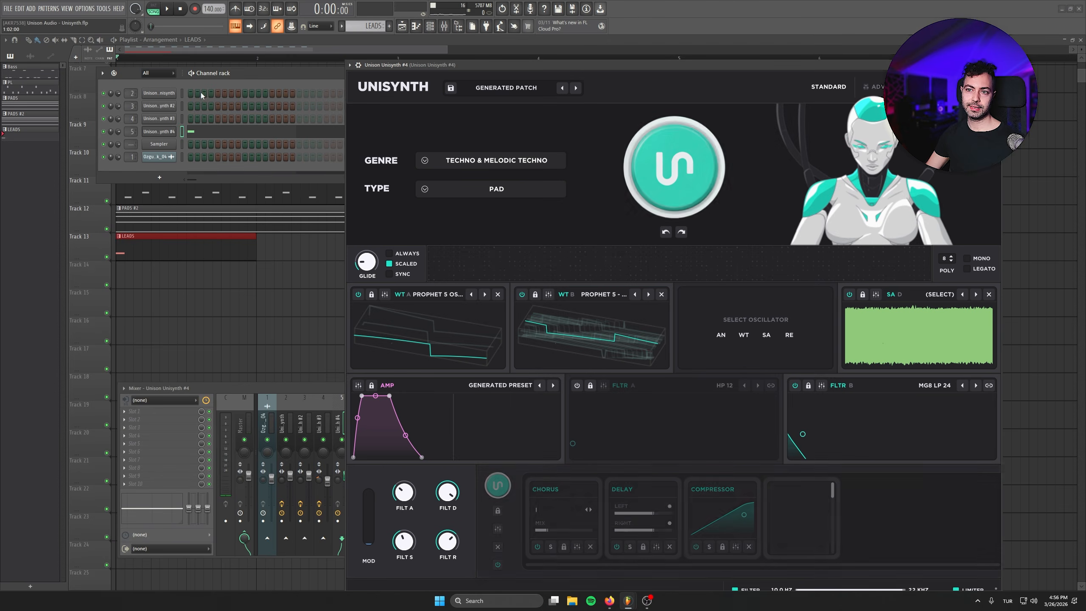
key(space)
click(431, 27)
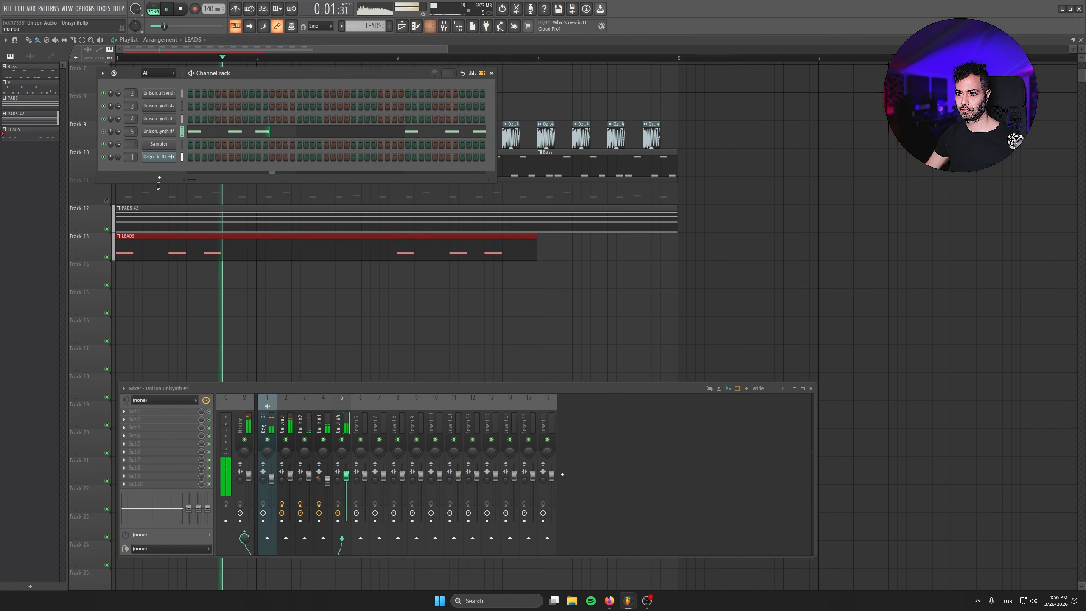
click(431, 27)
key(space)
click(107, 229)
key(space)
click(435, 29)
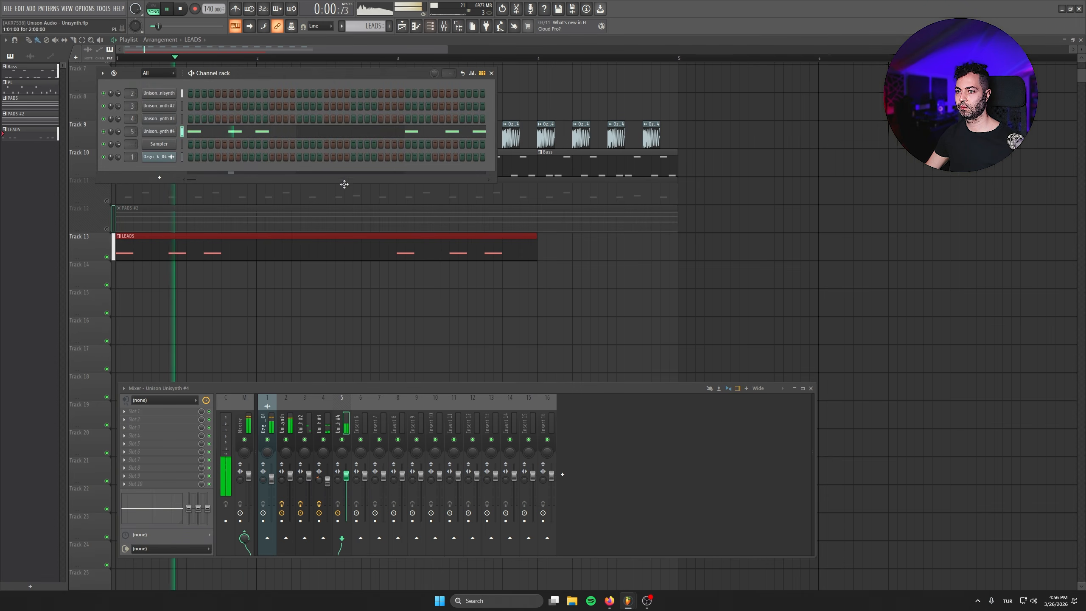
Raise the lead note at bar 3 to F4, delete the B3 note in bar 4 and play the phrase
click(304, 132)
drag(555, 291, 409, 284)
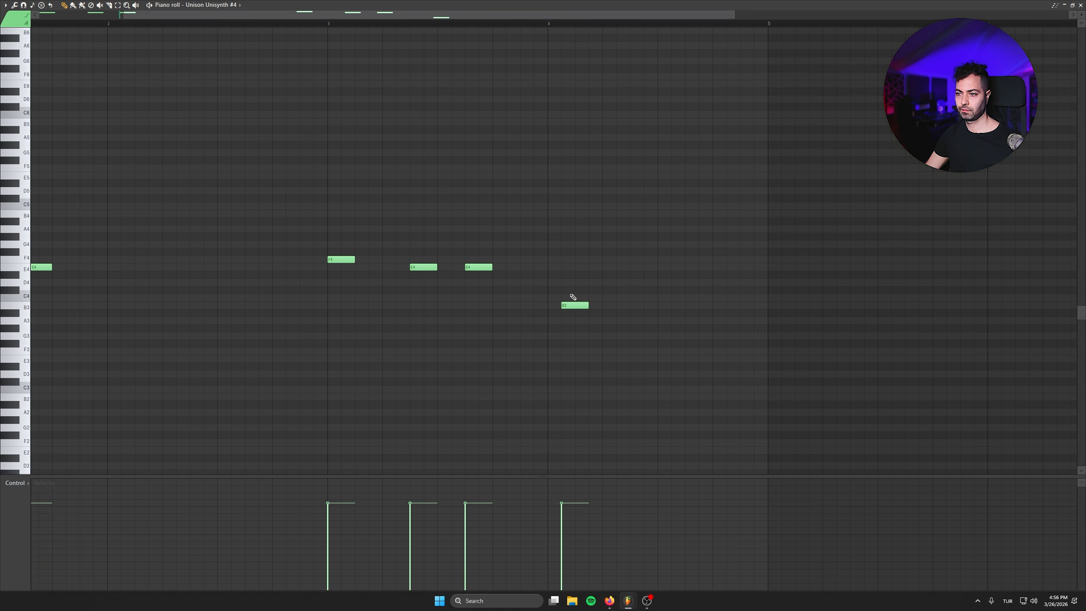
right_click(572, 303)
scroll(526, 338, down, 2)
drag(597, 224, 388, 294)
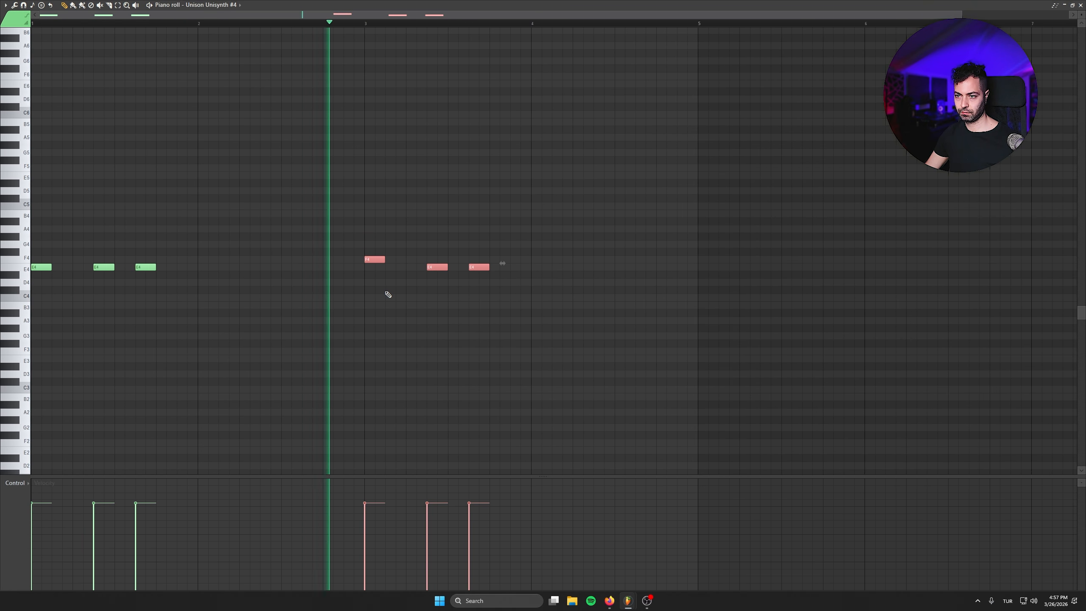
drag(614, 339, 637, 348)
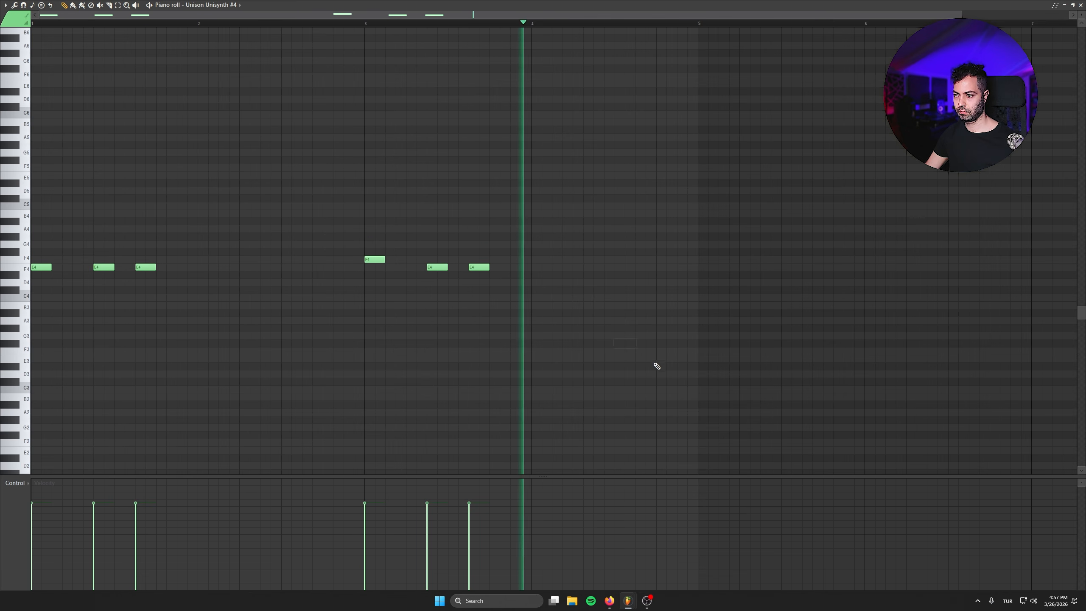
key(space)
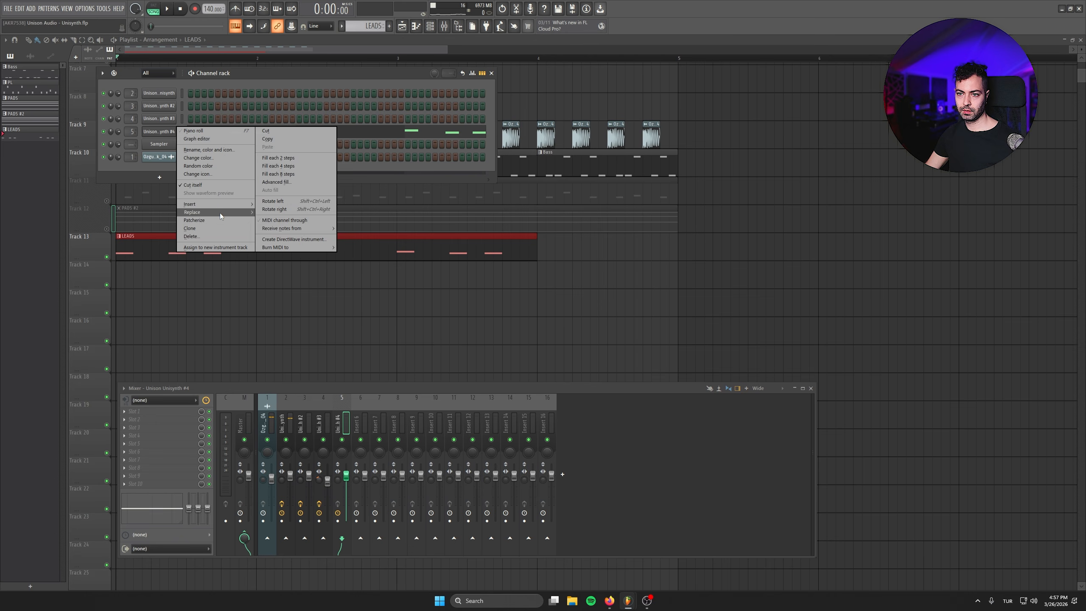
Clone the lead's Unisynth channel and open the new channel's piano roll in the LEADS pattern
click(230, 228)
right_click(171, 147)
click(210, 144)
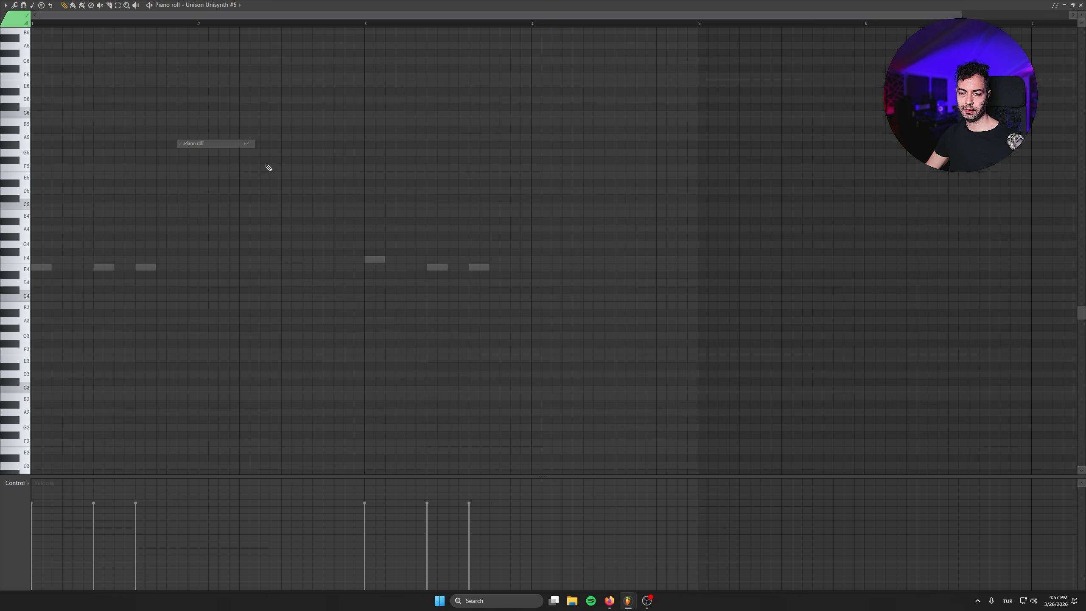
Enter two short, closely spaced E4 notes at the start of bar 2
drag(218, 268, 171, 286)
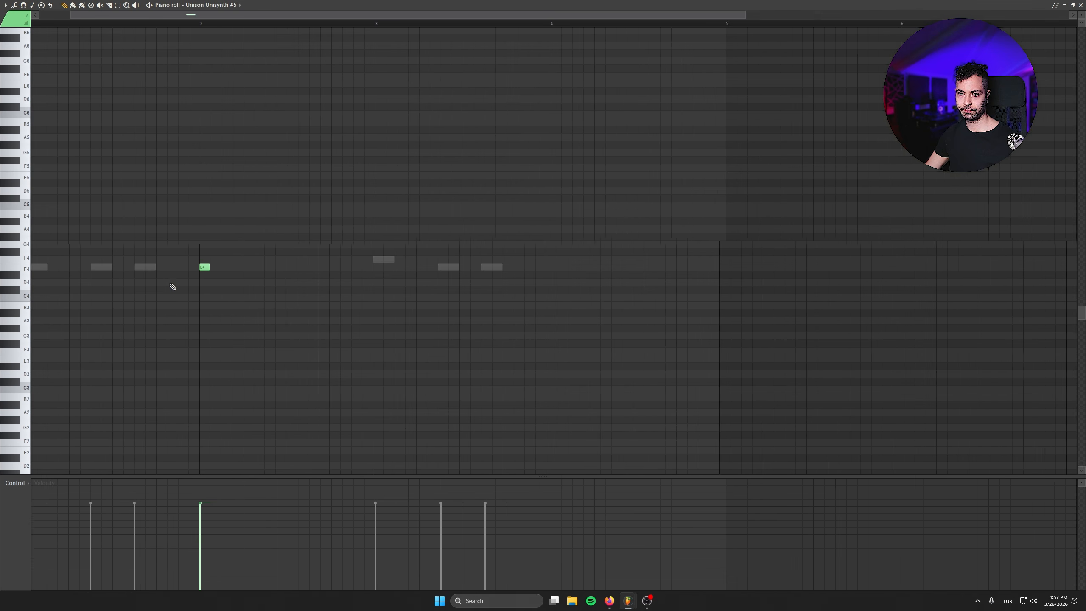
scroll(245, 305, up, 4)
scroll(257, 306, up, 5)
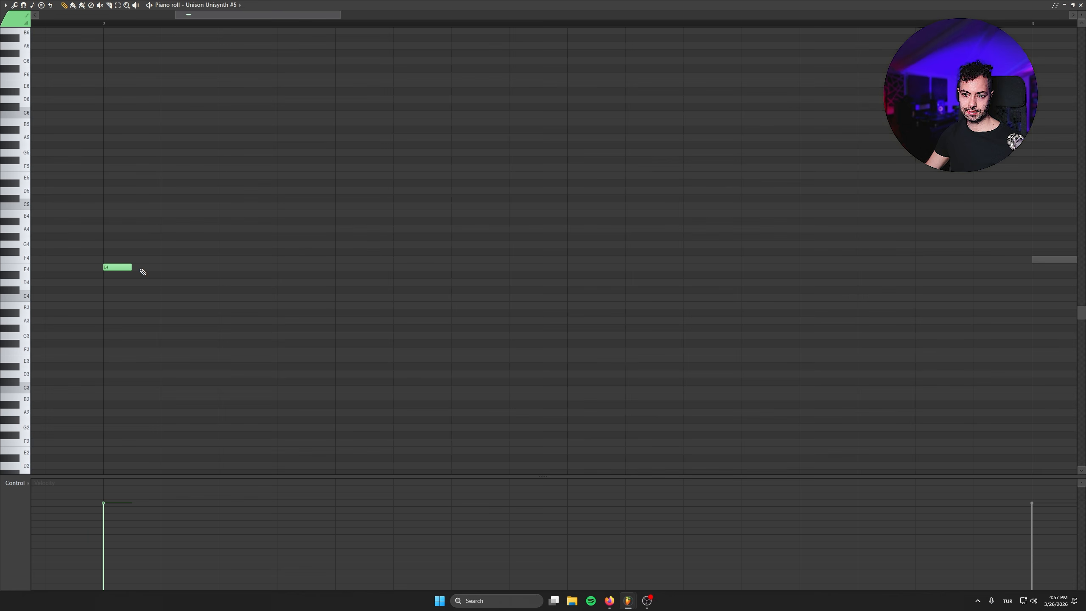
drag(171, 300, 761, 327)
scroll(778, 380, up, 2)
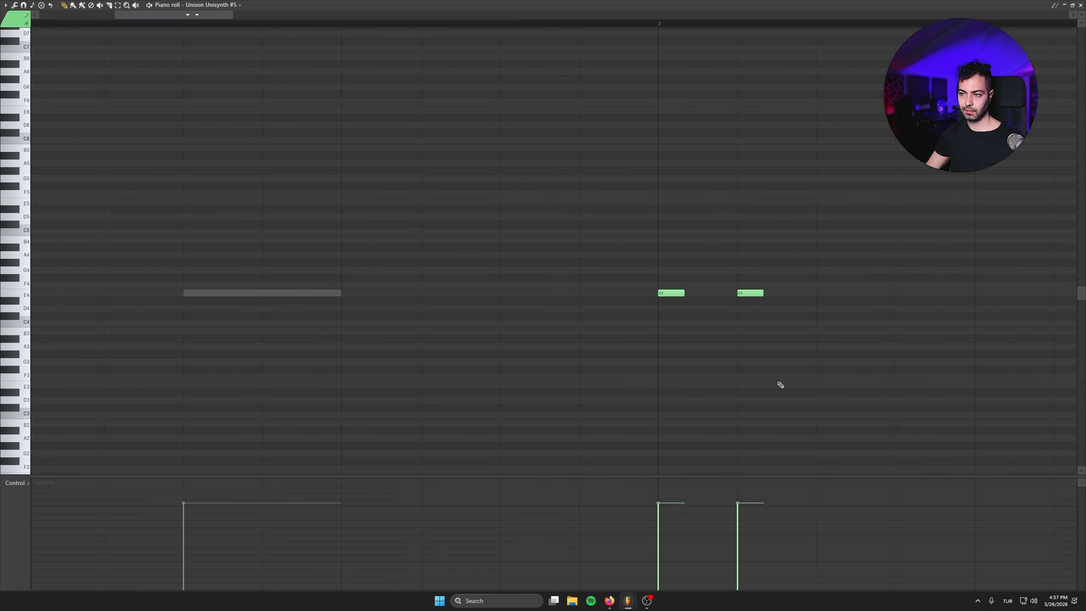
drag(778, 383, 522, 368)
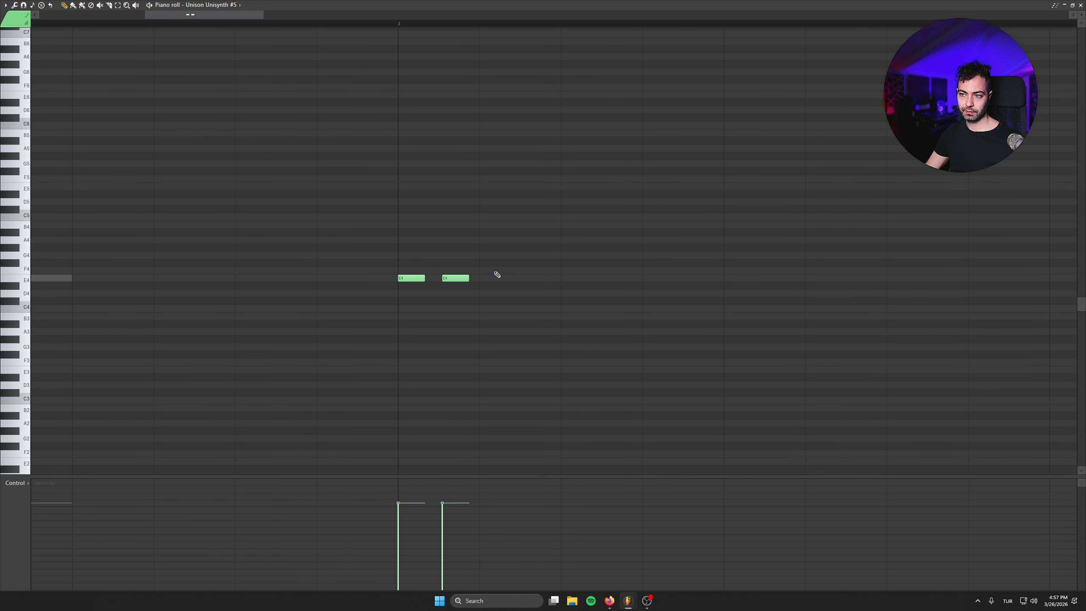
drag(518, 276, 429, 293)
drag(448, 246, 328, 308)
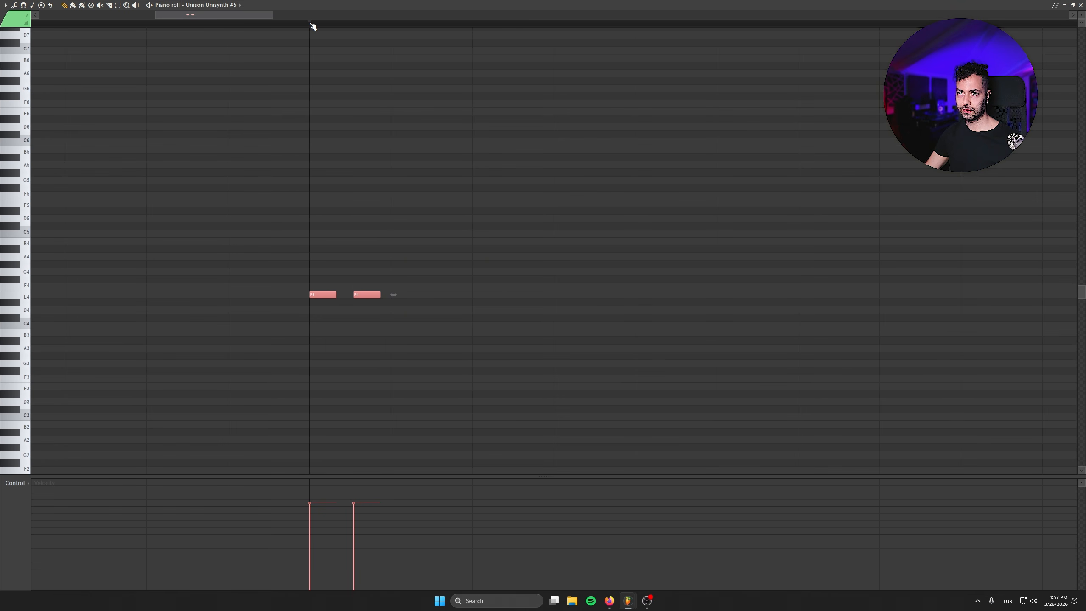
Continue the bar 2 run with more short E4 notes, leaving a wider gap after the note on beat 2
click(467, 296)
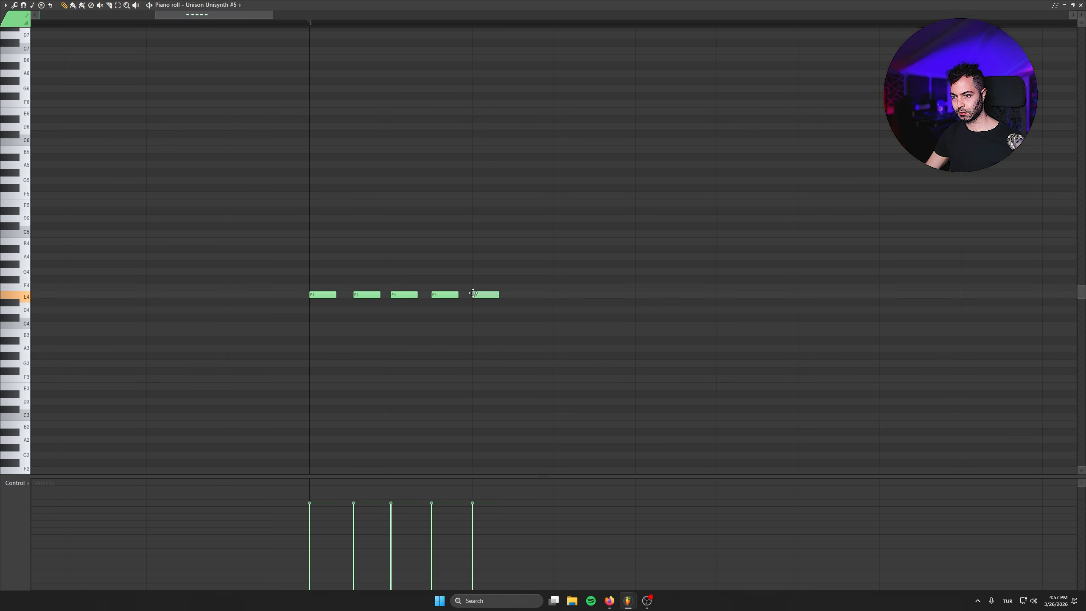
click(558, 295)
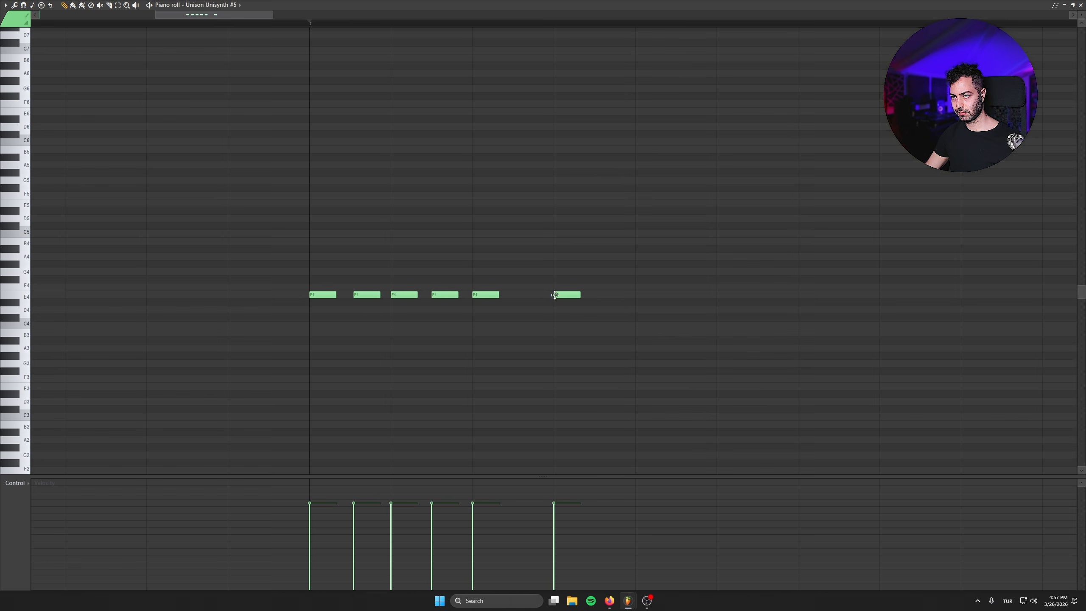
click(637, 295)
key(space)
click(713, 295)
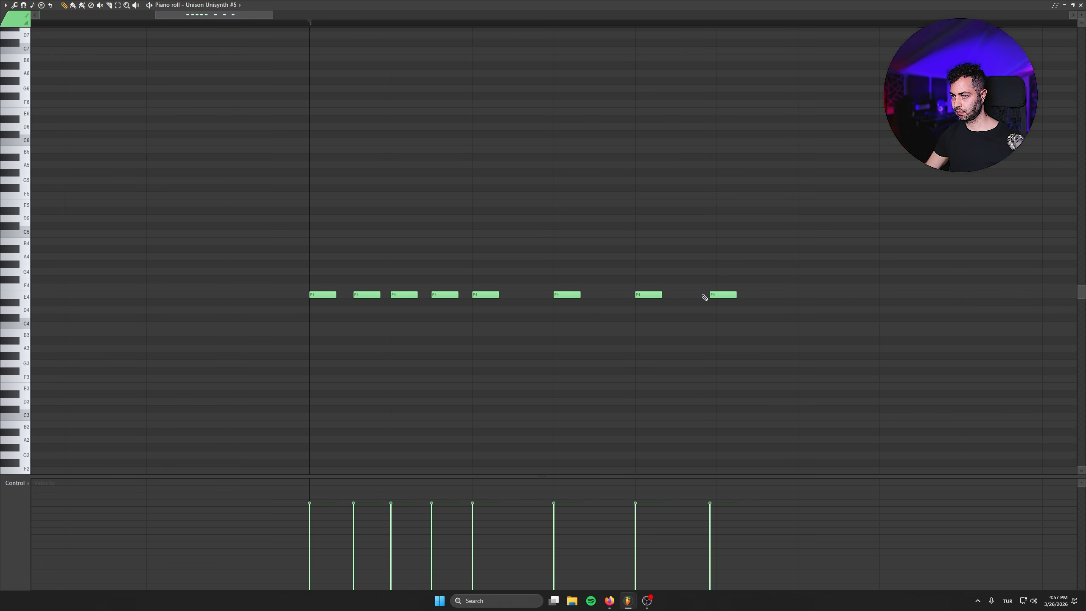
drag(722, 294, 811, 292)
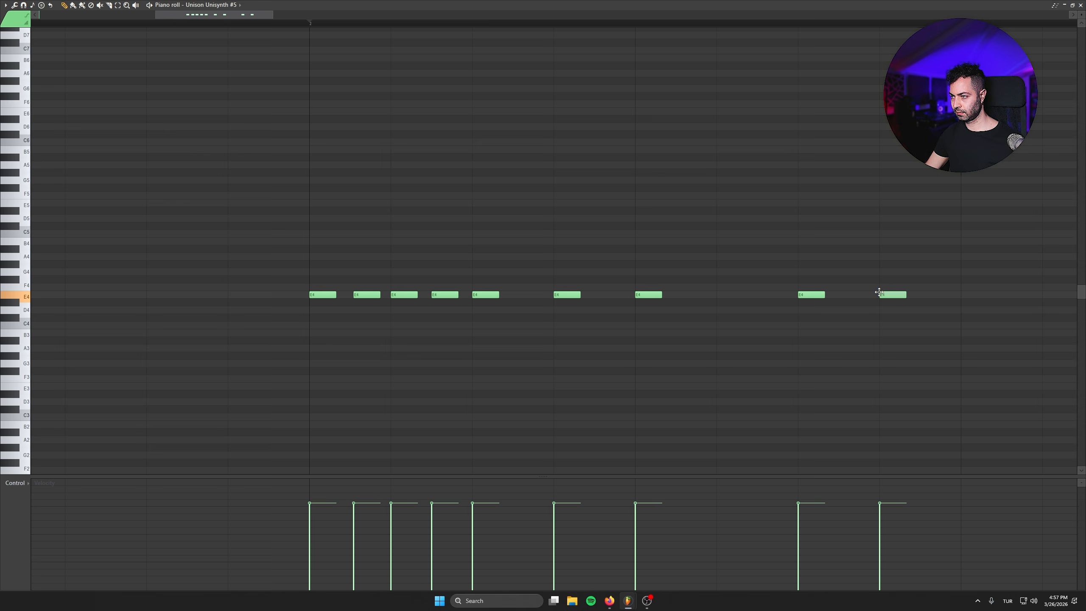
Lengthen the E4 note on beat 2 and extend the E4 run to the end of bar 2, checking it during playback
key(space)
key(space)
drag(660, 295, 685, 296)
key(space)
drag(769, 320, 238, 320)
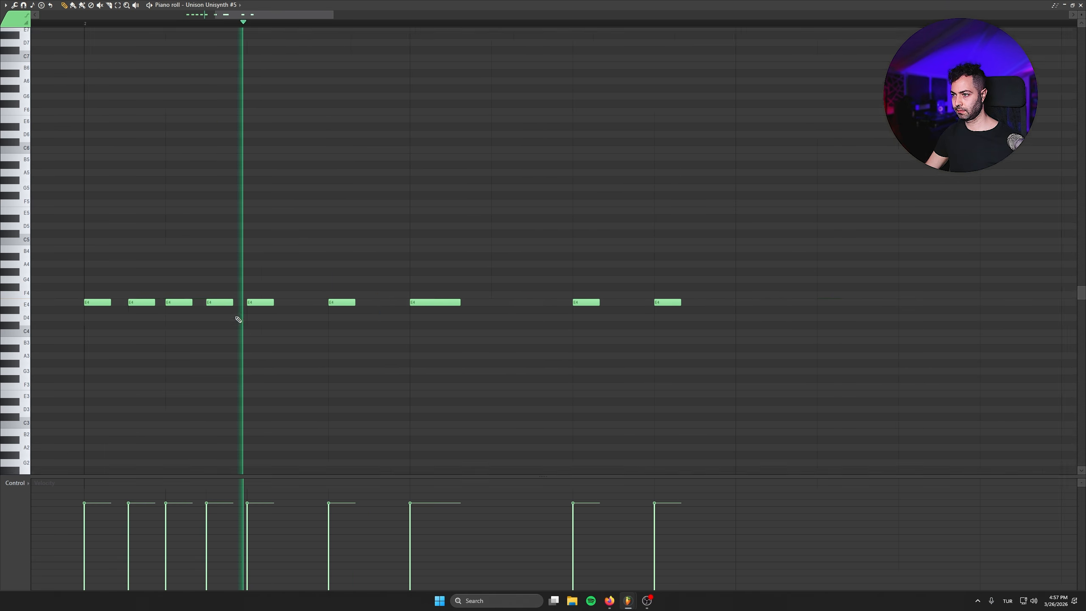
scroll(238, 320, right, 5)
key(space)
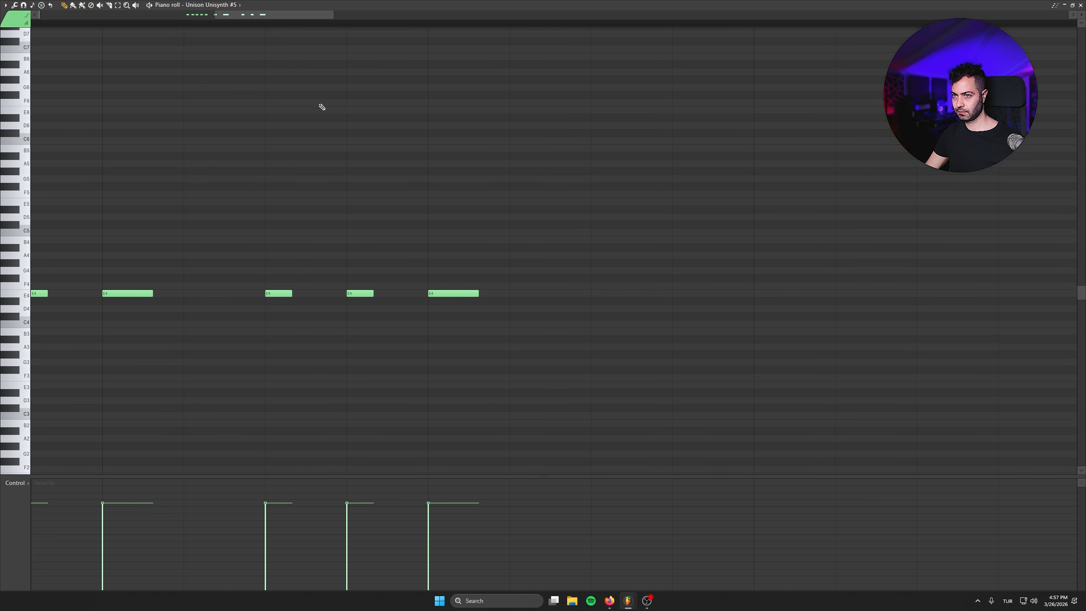
scroll(436, 308, down, 4)
key(space)
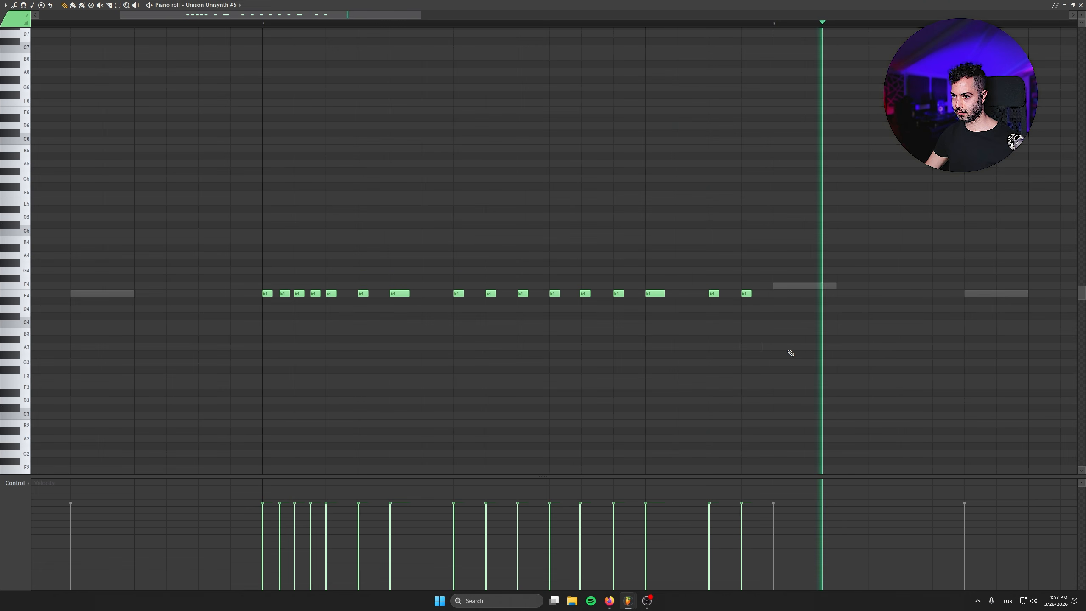
Delete the last three E4 notes of the bar 2 run
right_click(747, 293)
right_click(713, 294)
right_click(655, 293)
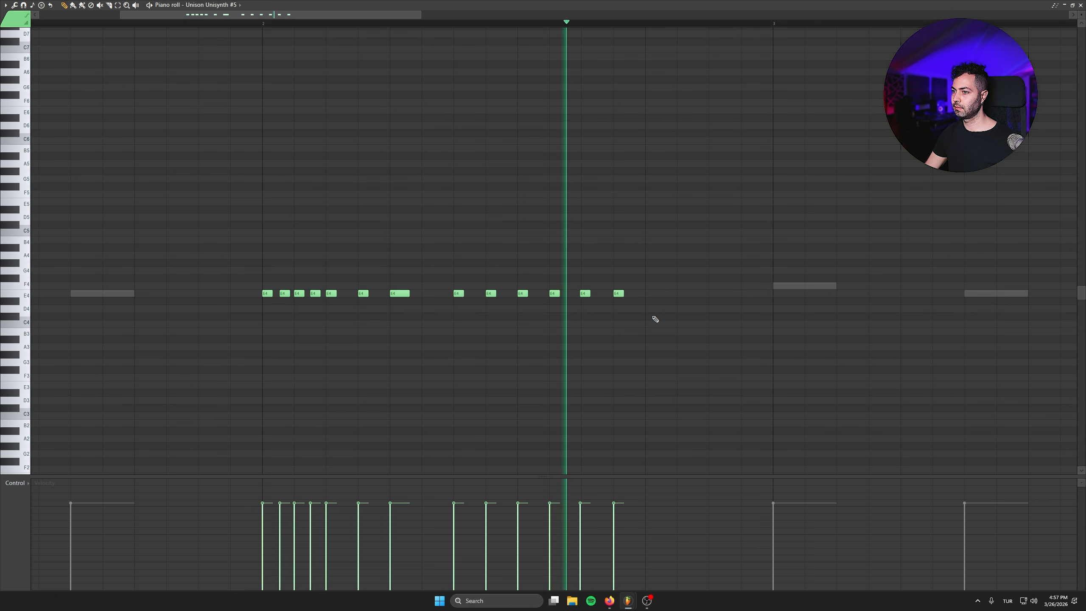
key(space)
Copy the whole E4 run from bar 2 to the start of bar 4
scroll(641, 330, down, 3)
key(ctrl+a)
mouse_move(330, 294)
shift+mouse_down()
mouse_move(840, 301)
mouse_move(802, 300)
shift+mouse_up()
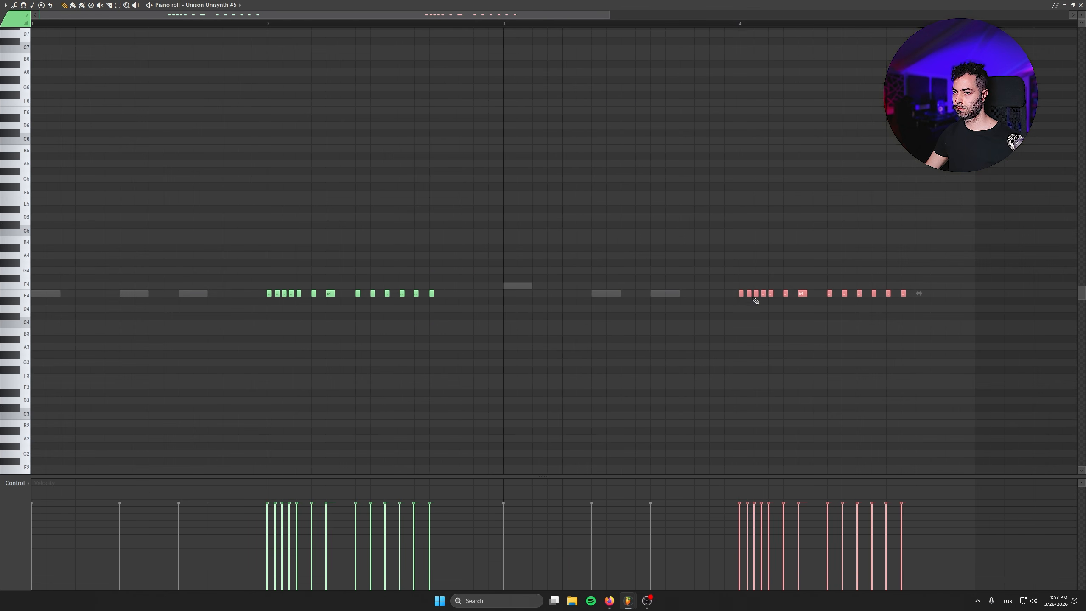
Raise the first six notes of the bar 4 run to F4 and play them back
ctrl+drag(723, 290, 796, 317)
key(shift+Up)
key(space)
key(space)
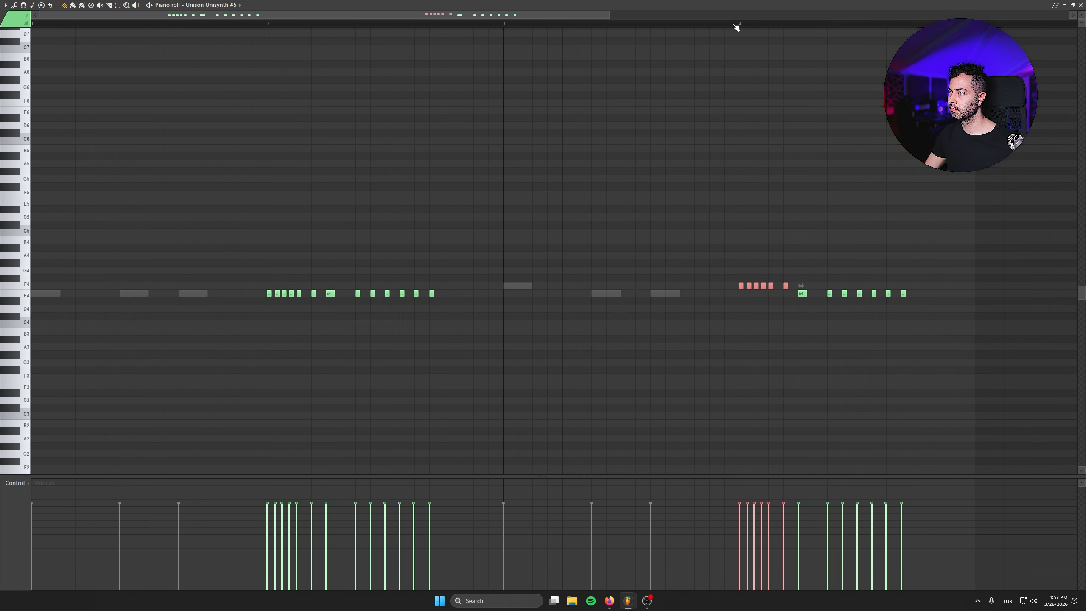
click(741, 23)
key(space)
key(space)
Lower the last four notes of the bar 4 run to D4 and listen to the change
ctrl+drag(923, 276, 855, 319)
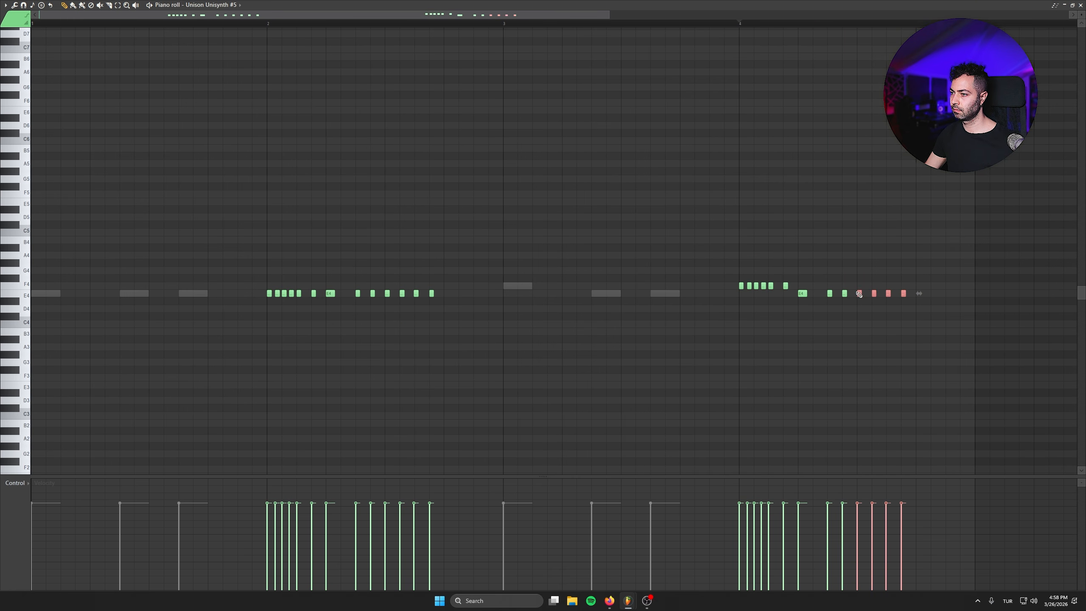
key(space)
key(shift+Down)
key(shift+Down)
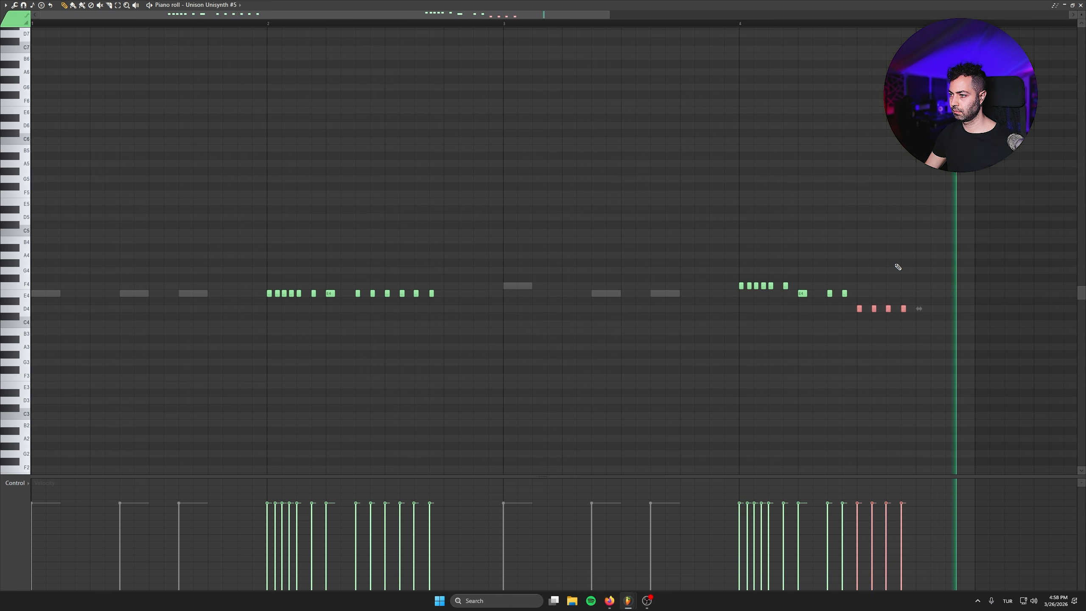
key(space)
Finish bar 4 with one longer and two short E4 notes, then return to the playlist
mouse_move(862, 301)
ctrl+mouse_down()
mouse_move(798, 288)
mouse_move(923, 293)
ctrl+mouse_up()
key(space)
key(space)
ctrl+click(948, 338)
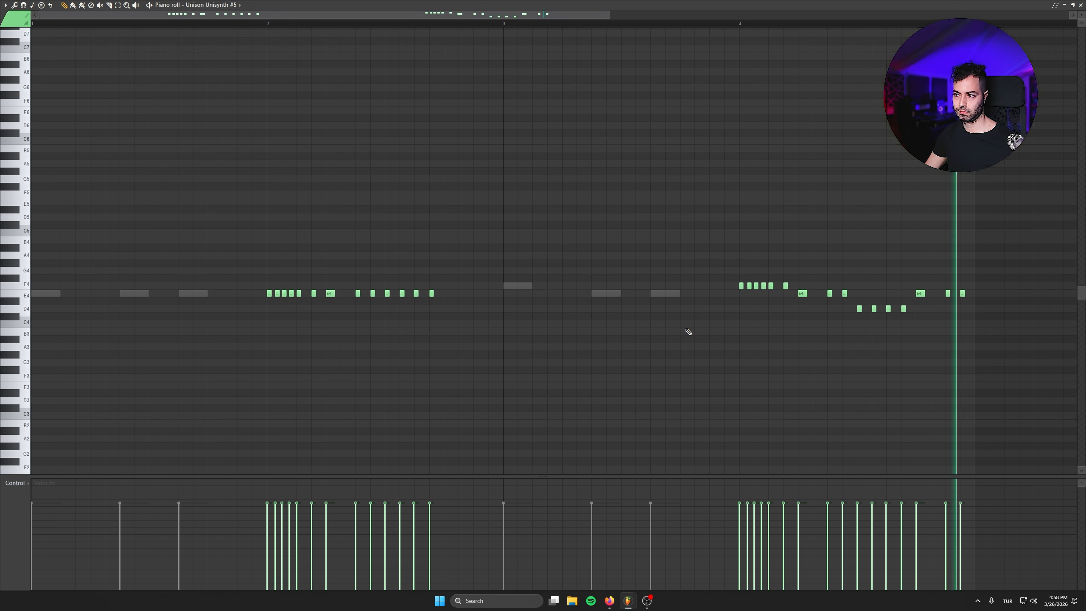
key(F7)
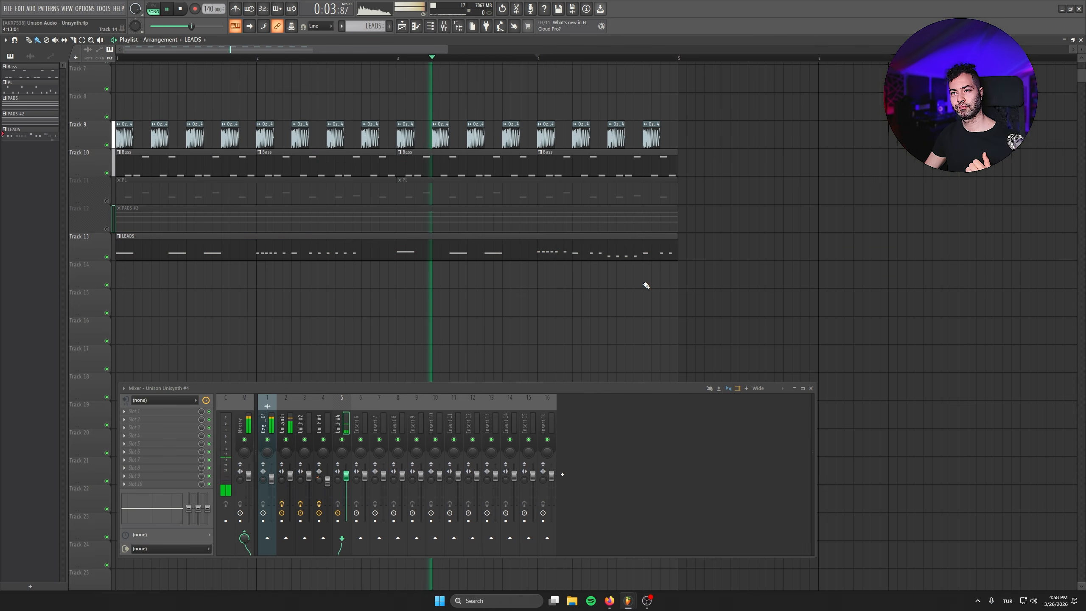
Open the fourth Unisynth instance and set its genre to Big Room & Prog House and its type to Lead
key(space)
key(F6)
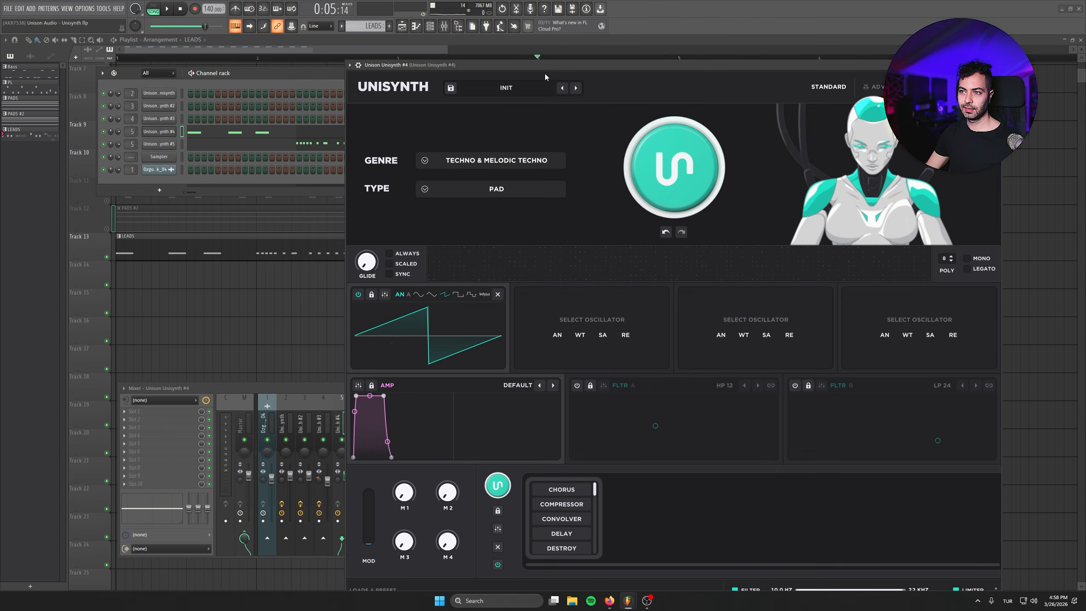
drag(543, 66, 411, 34)
click(392, 137)
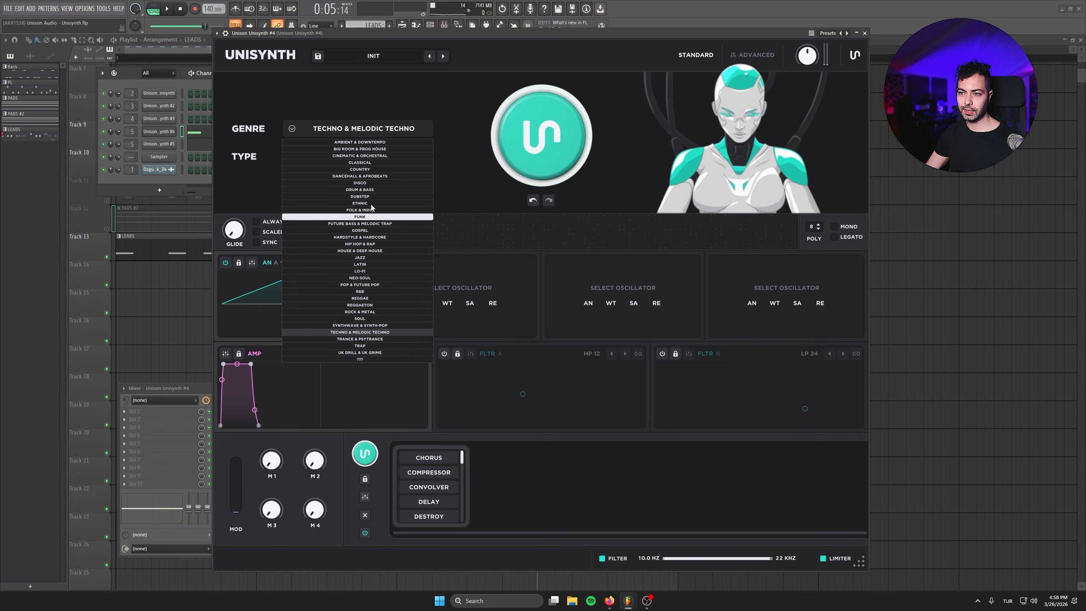
click(370, 154)
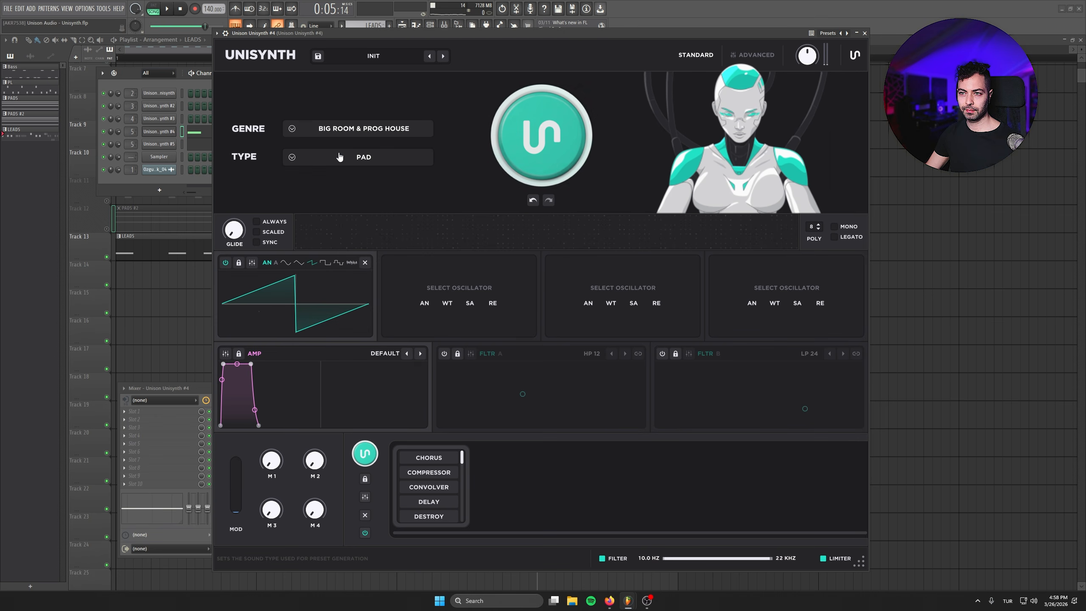
click(360, 156)
click(364, 177)
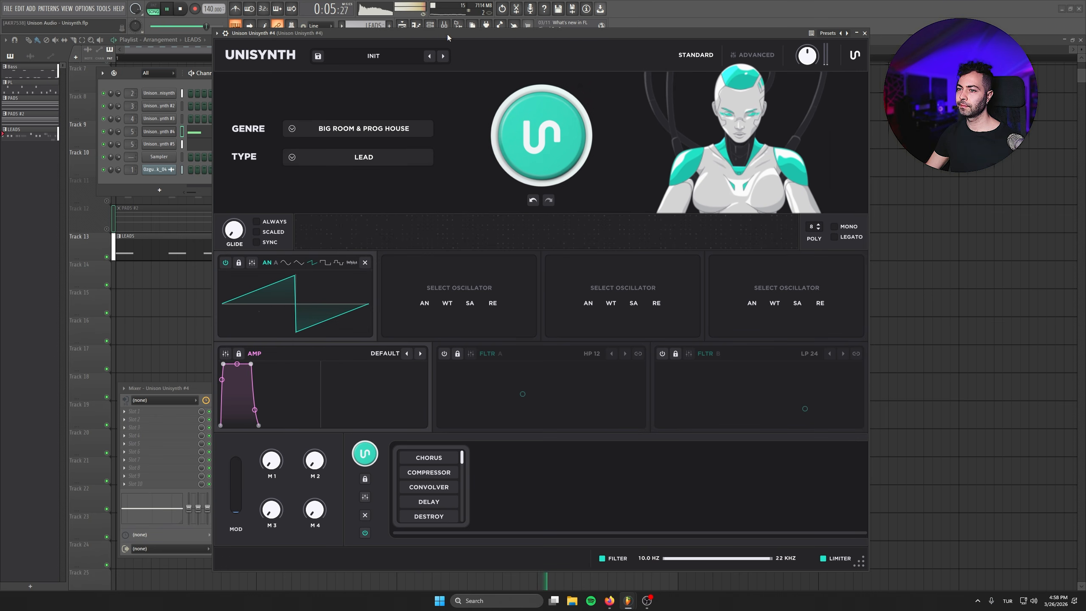
Generate two Big Room & Prog House lead patches, auditioning each against the track and keeping the second
click(542, 136)
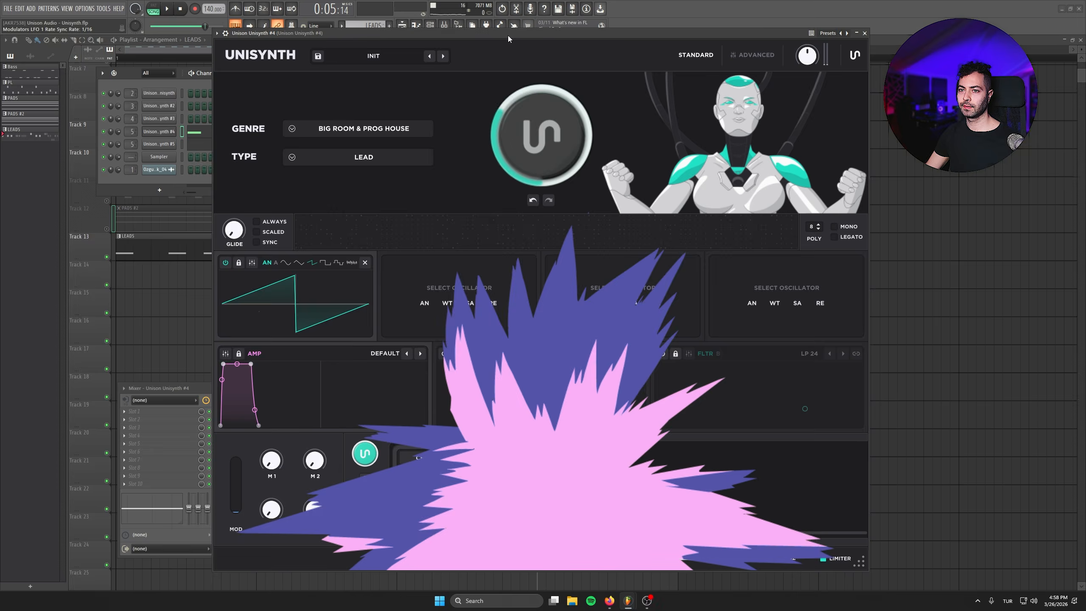
click(183, 40)
key(space)
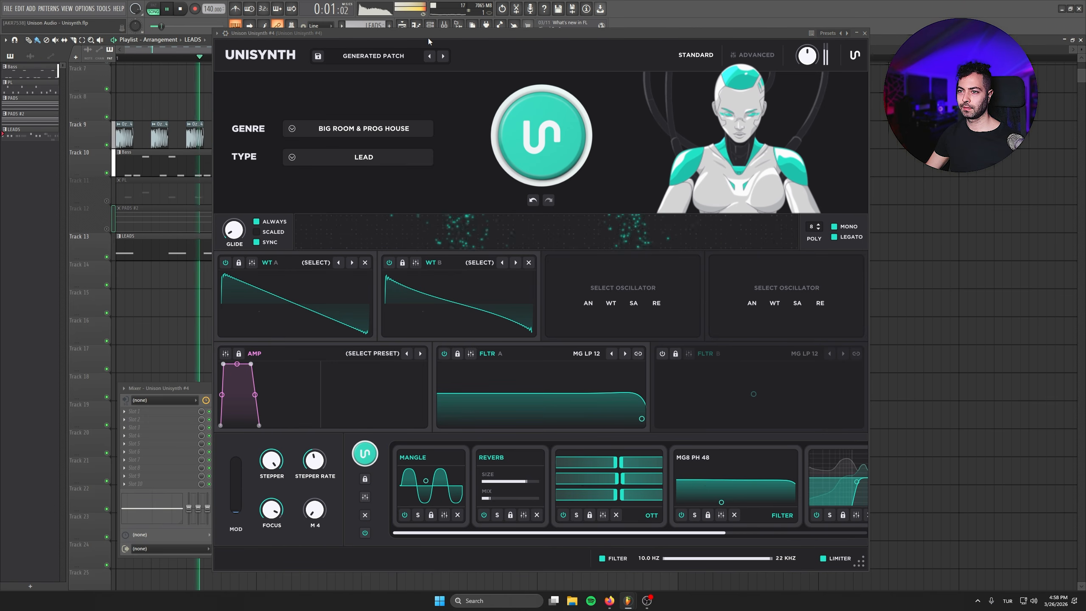
key(space)
click(517, 116)
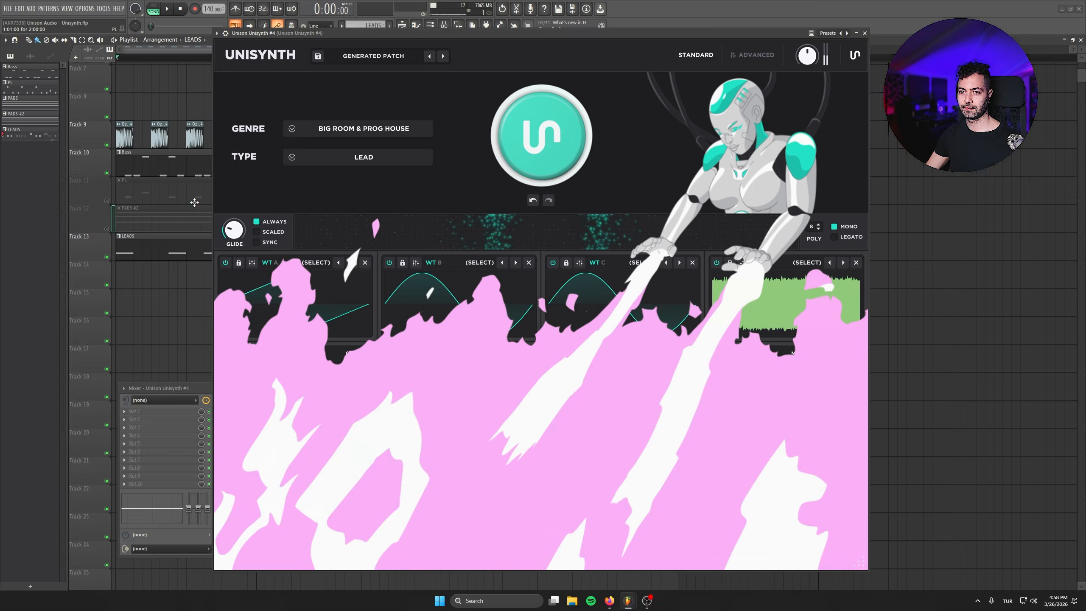
key(space)
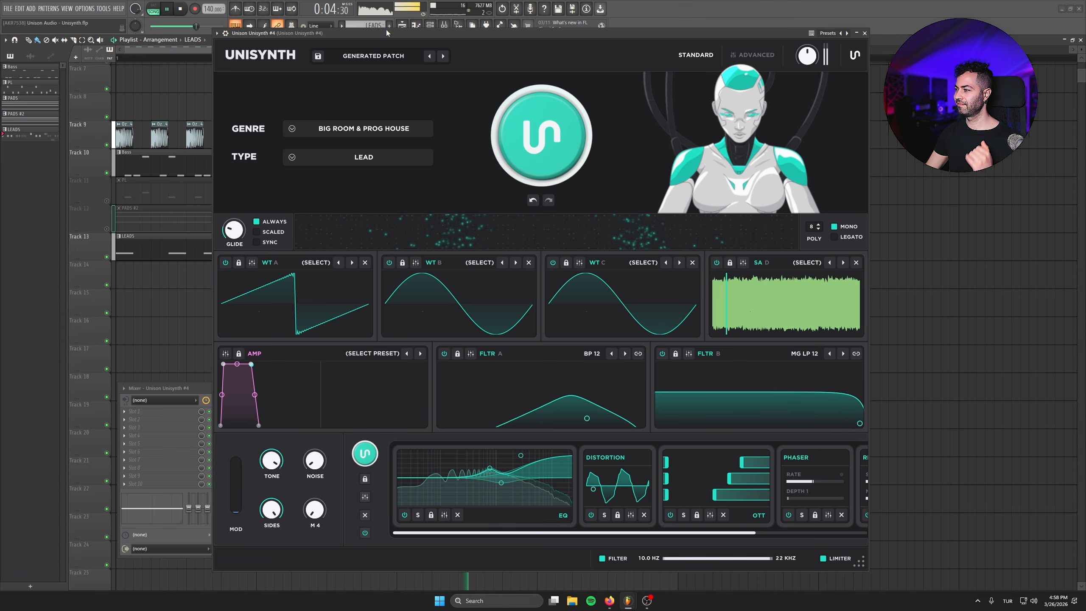
key(space)
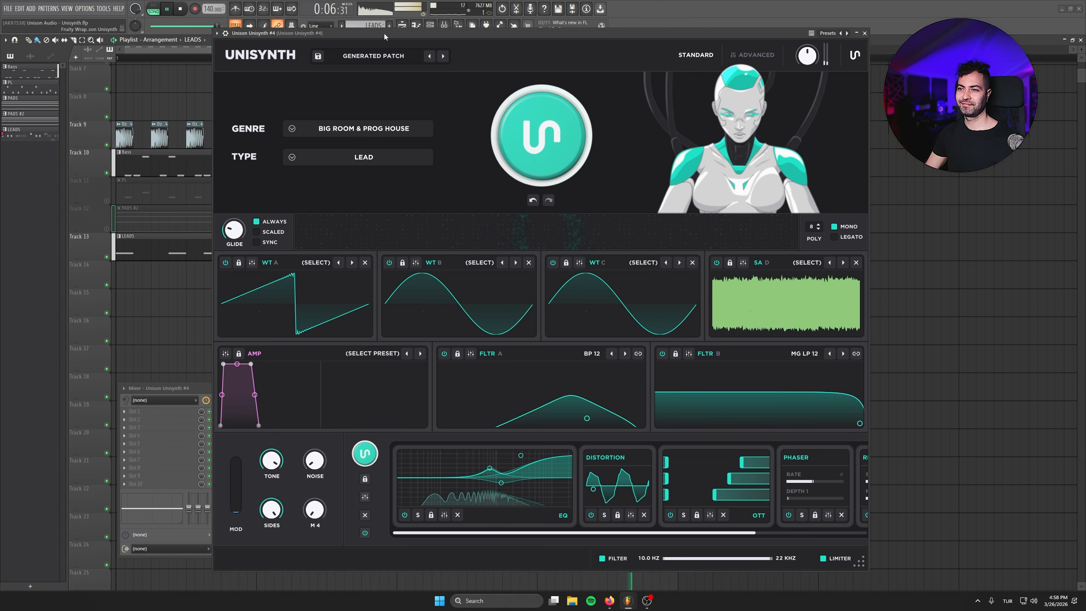
Open the fifth Unisynth instance and choose the Lead type with the Techno & Melodic Techno genre
key(F6)
click(200, 135)
key(Escape)
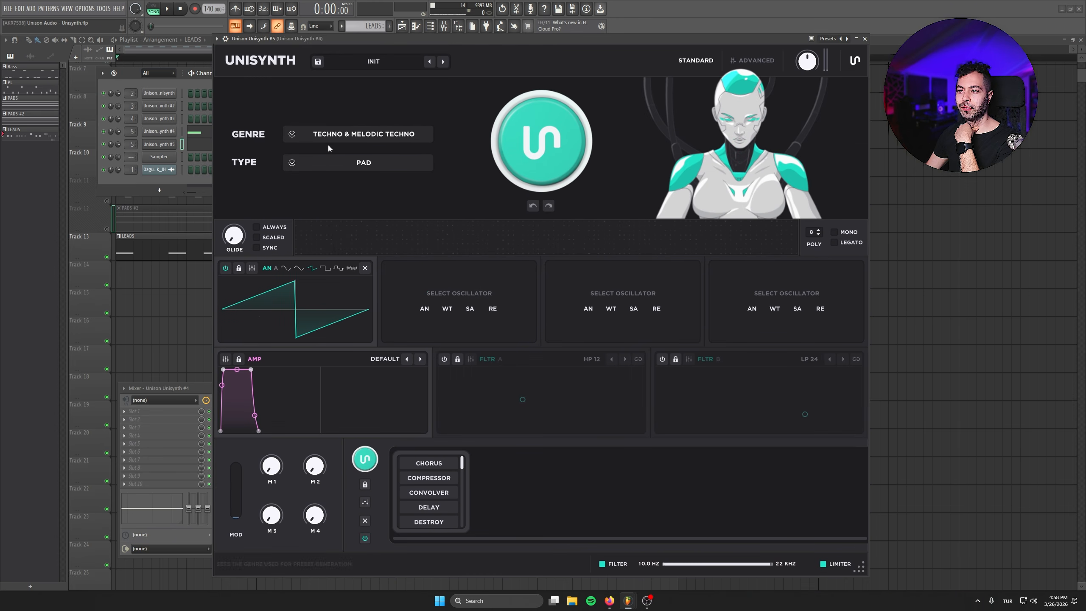
click(345, 135)
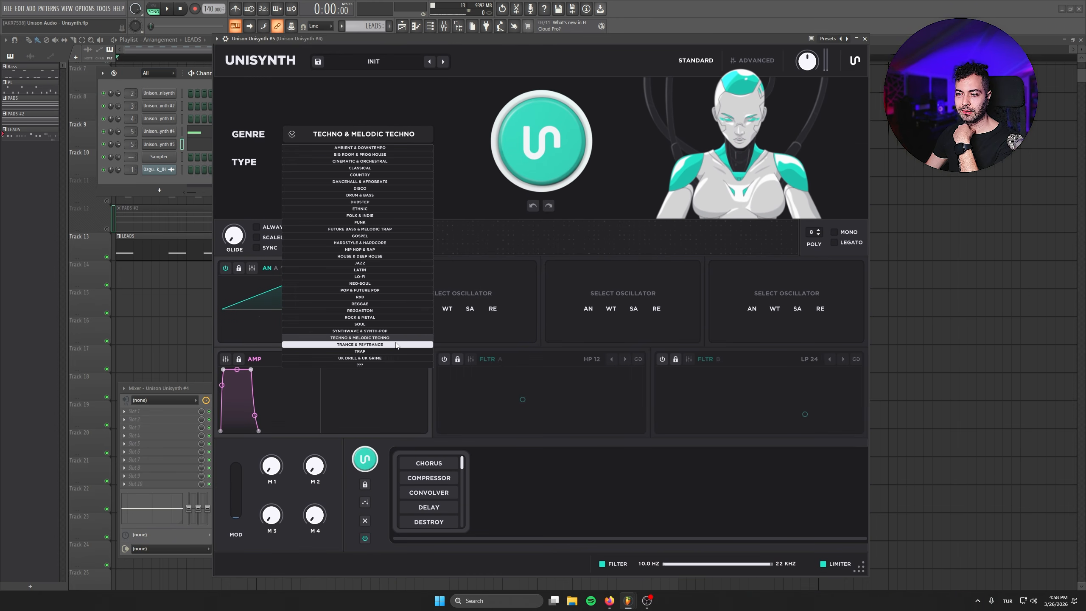
click(455, 154)
click(359, 163)
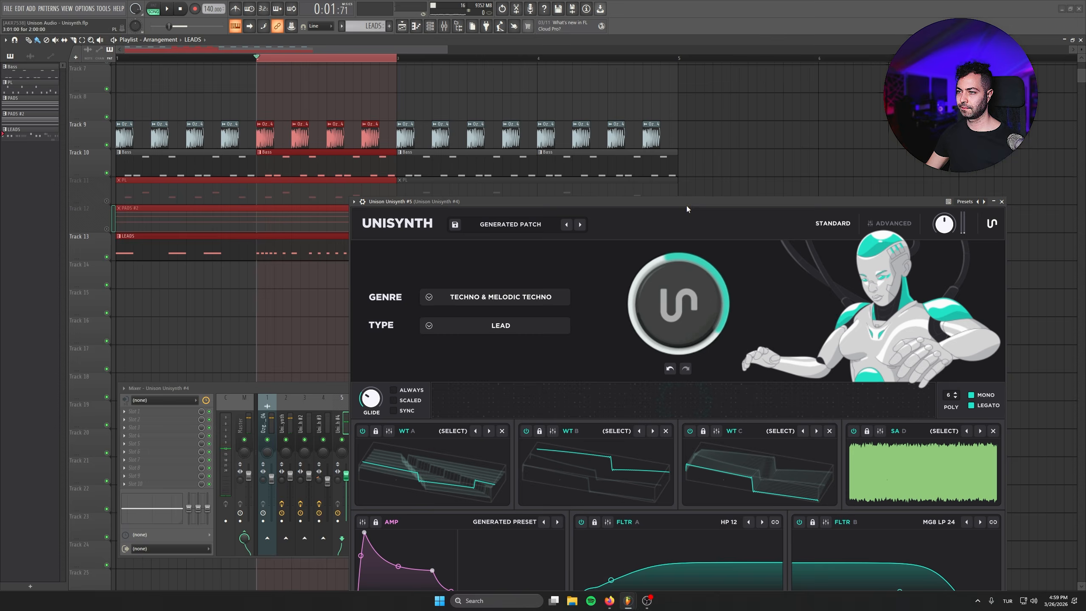
Generate several techno lead patches for the fifth Unisynth and audition them over the looped second bar
click(687, 201)
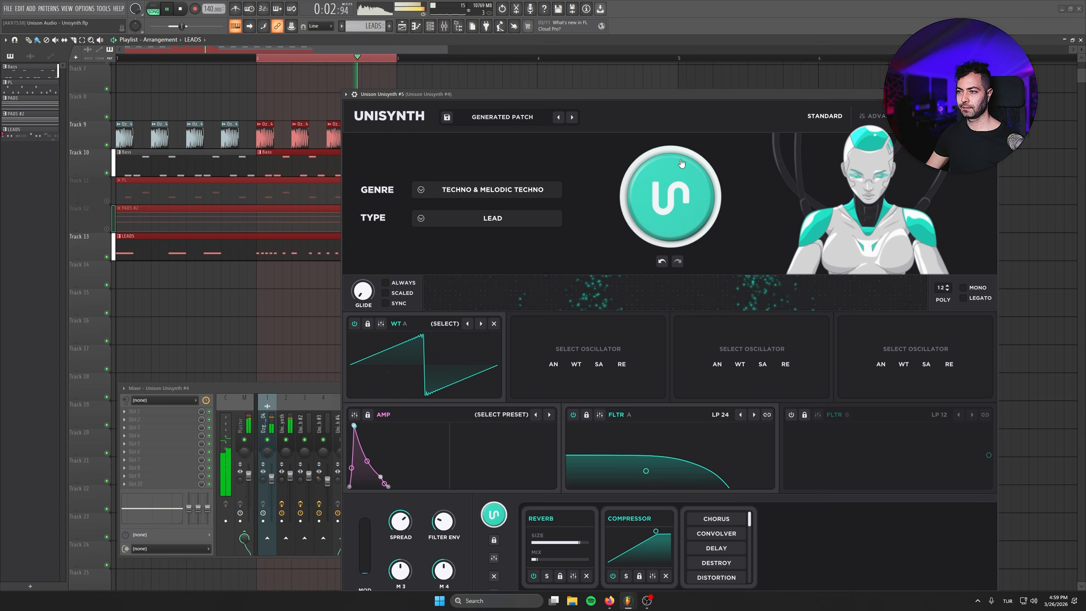
click(680, 187)
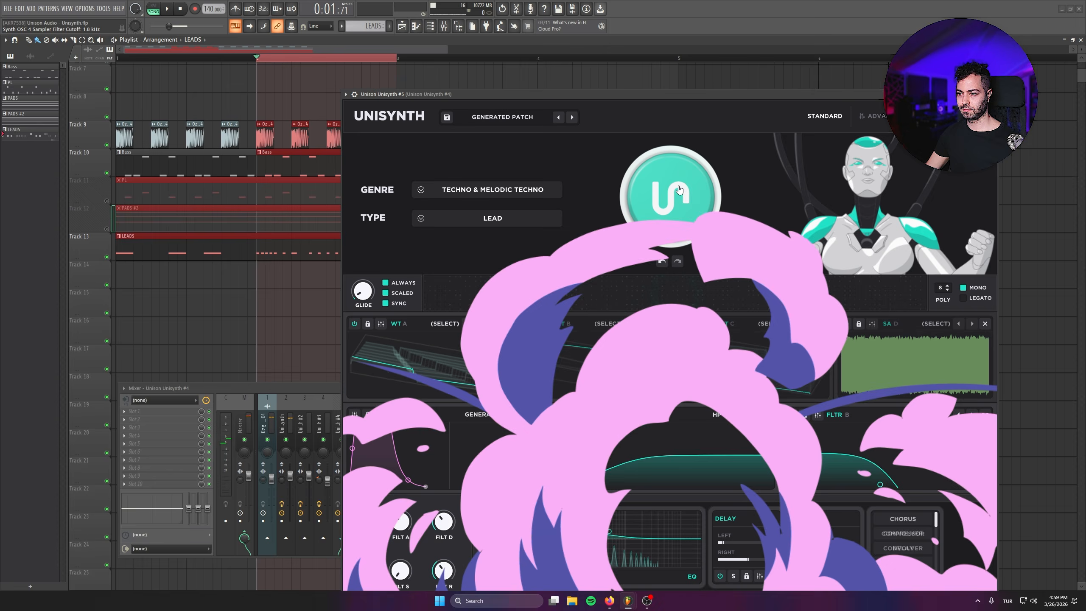
key(space)
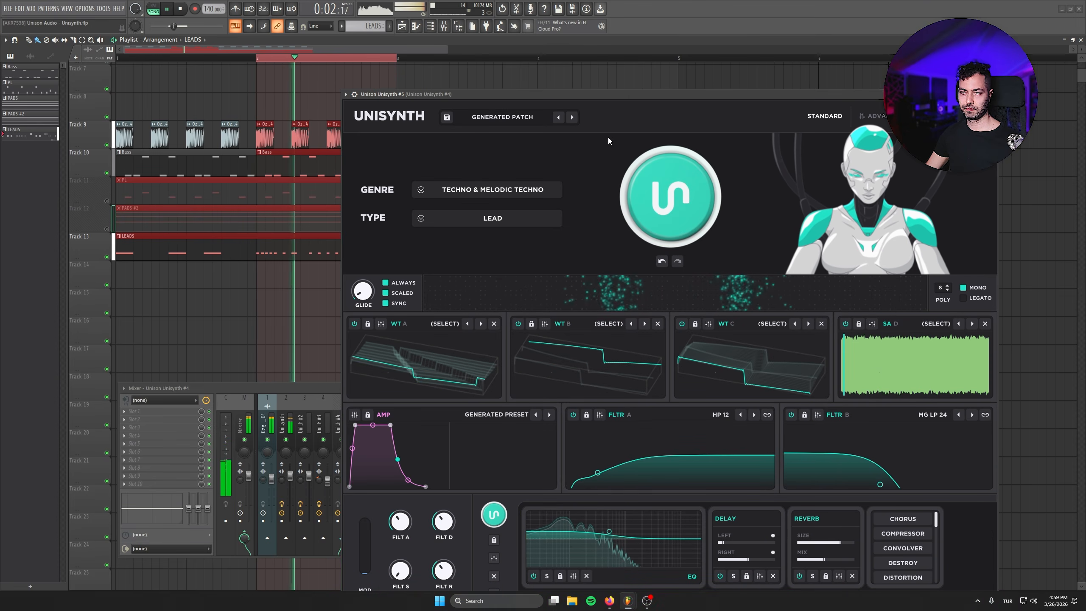
key(space)
key(x)
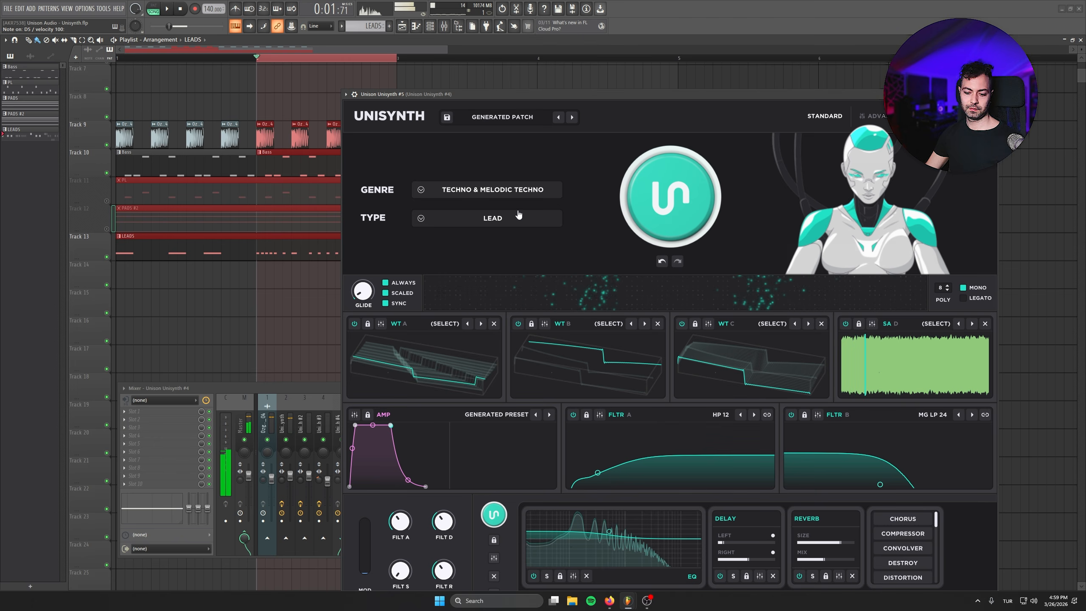
Change the fifth Unisynth's type to Pluck, then generate and audition pluck patches over the loop
click(519, 215)
click(504, 256)
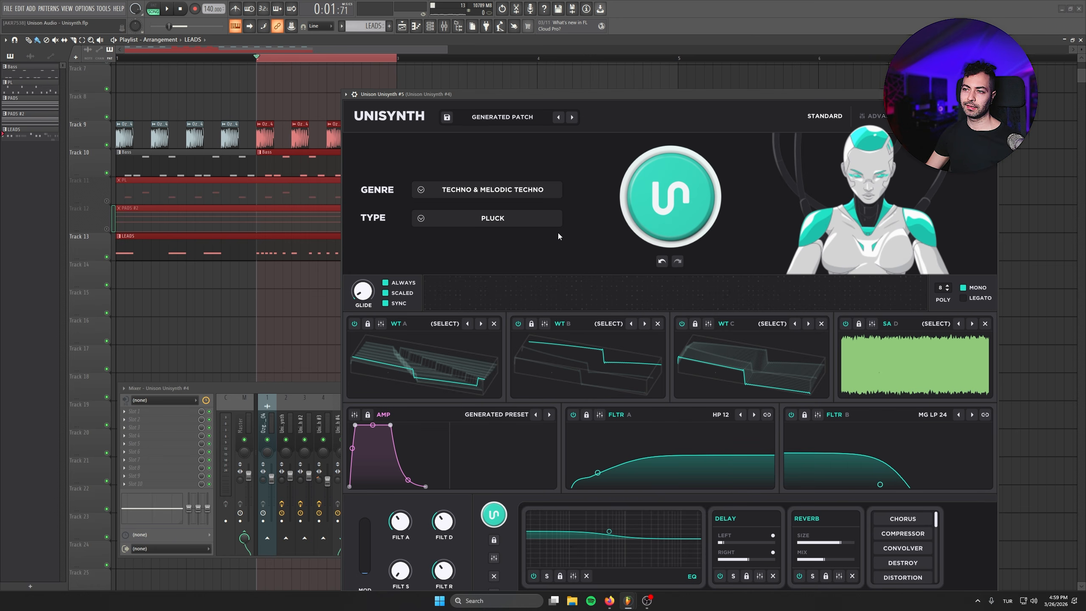
click(673, 188)
key(space)
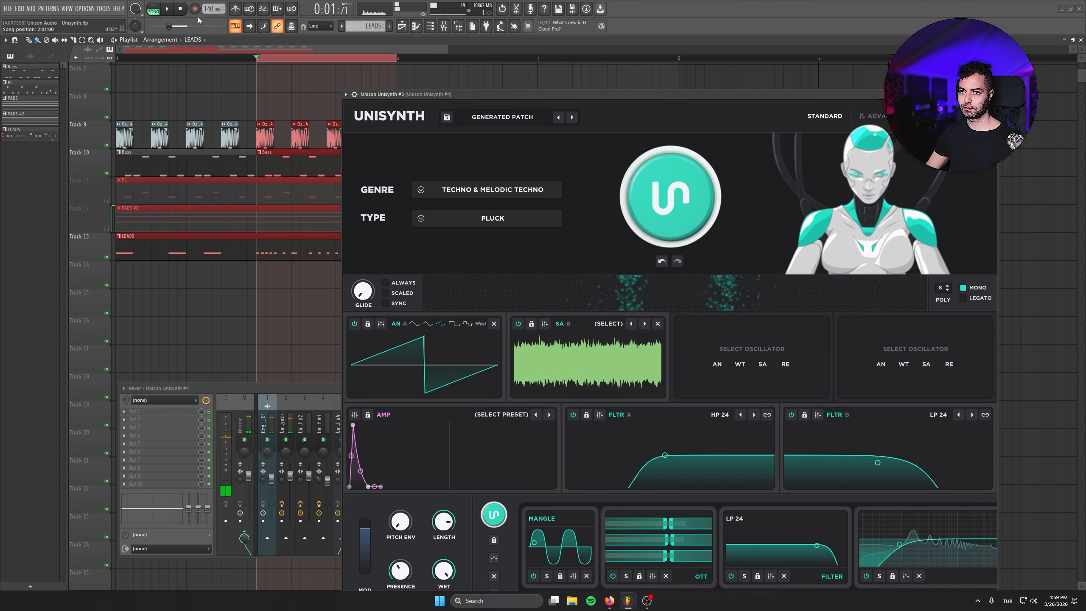
click(646, 208)
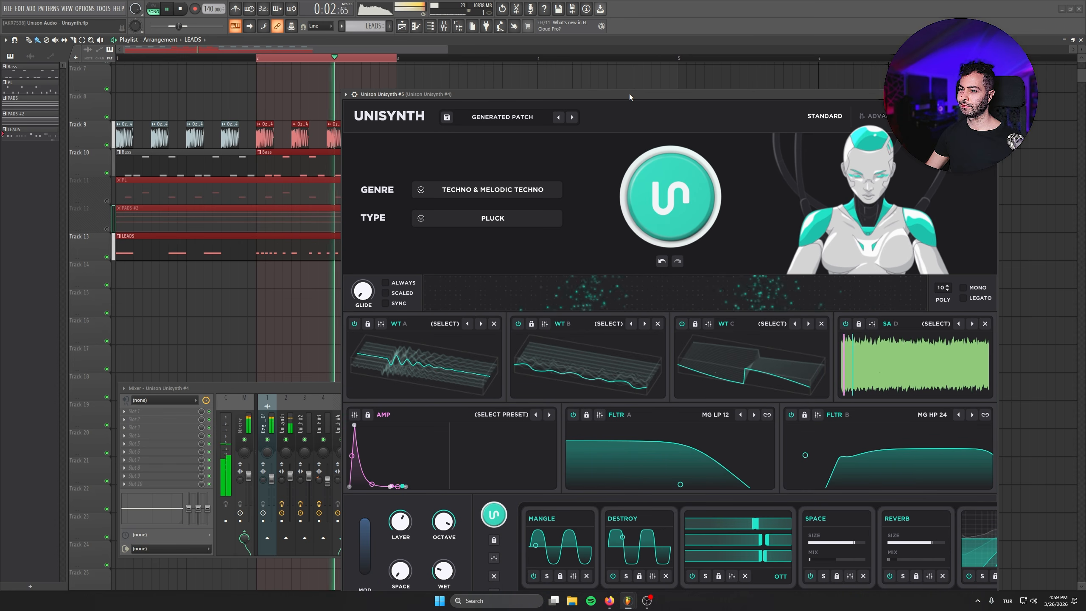
Lower all the notes of the Unisynth #5 part by one octave and play them back
click(430, 27)
click(243, 146)
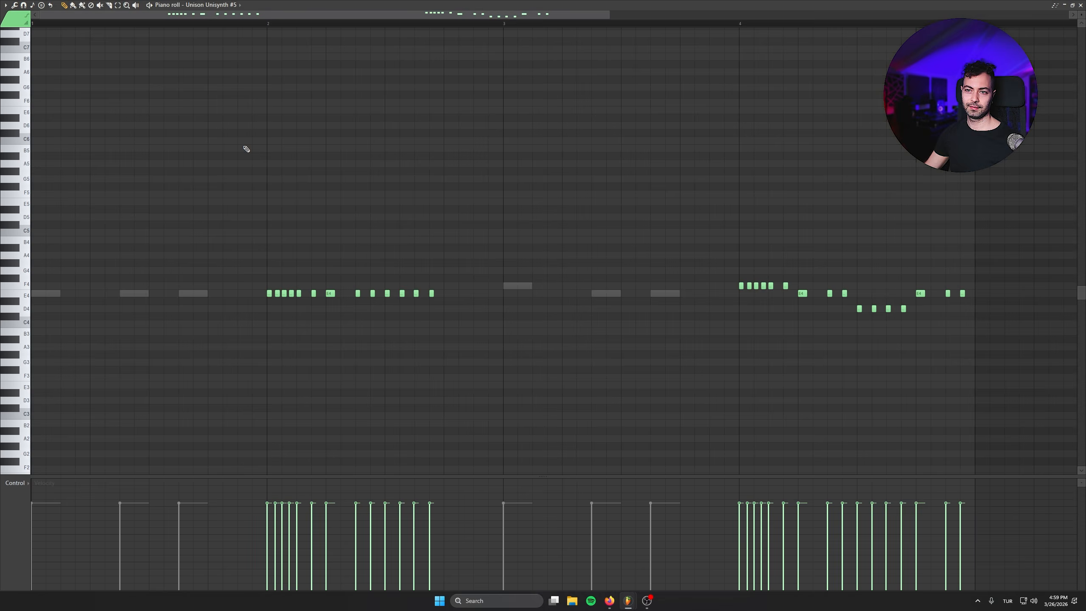
key(ctrl+a)
key(ctrl+Down)
key(space)
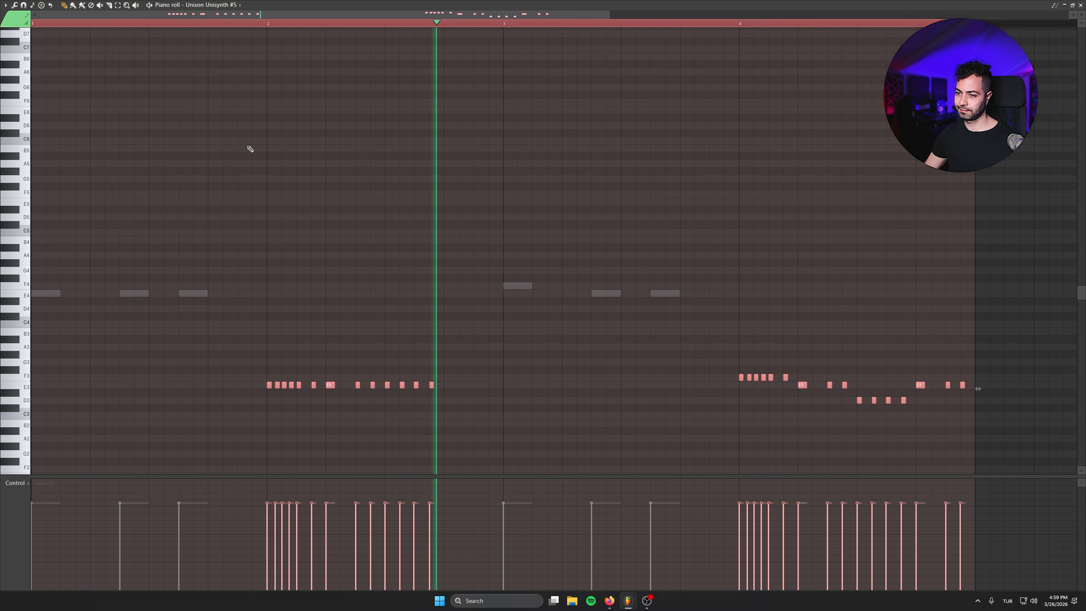
Insert Kickstart 2, FabFilter Pro-Q 3 and DST on the Unisynth #4 mixer track and shape the EQ curve
key(F7)
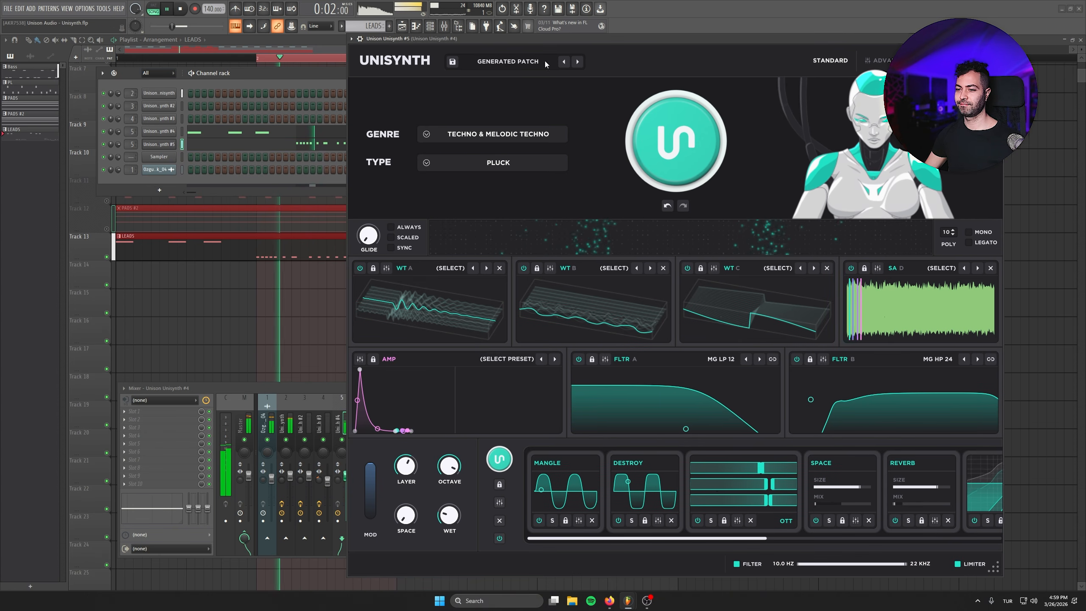
drag(543, 94, 549, 39)
click(134, 411)
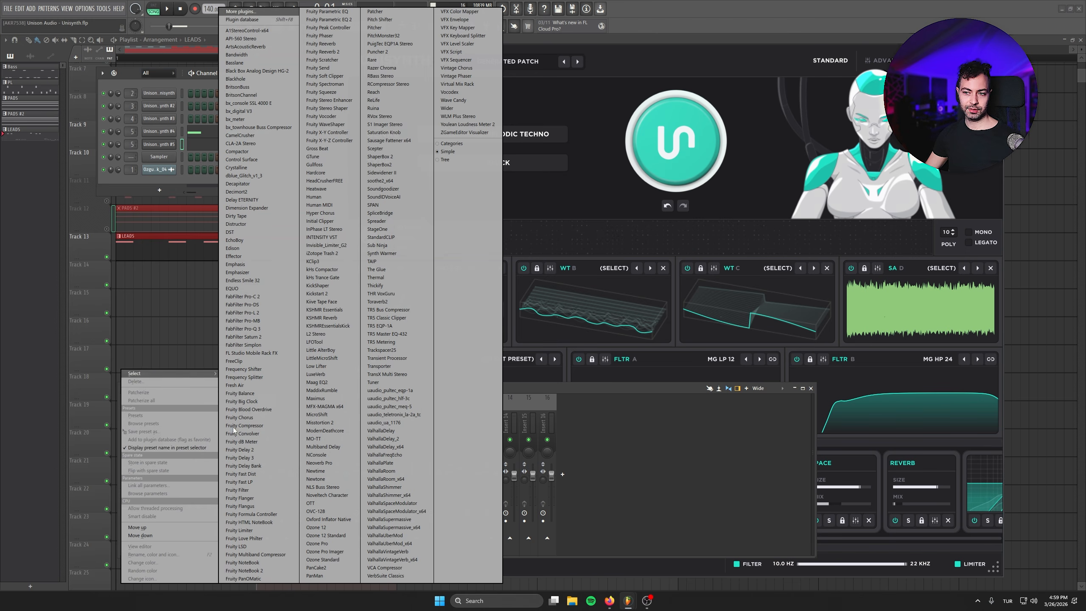
click(324, 293)
click(192, 411)
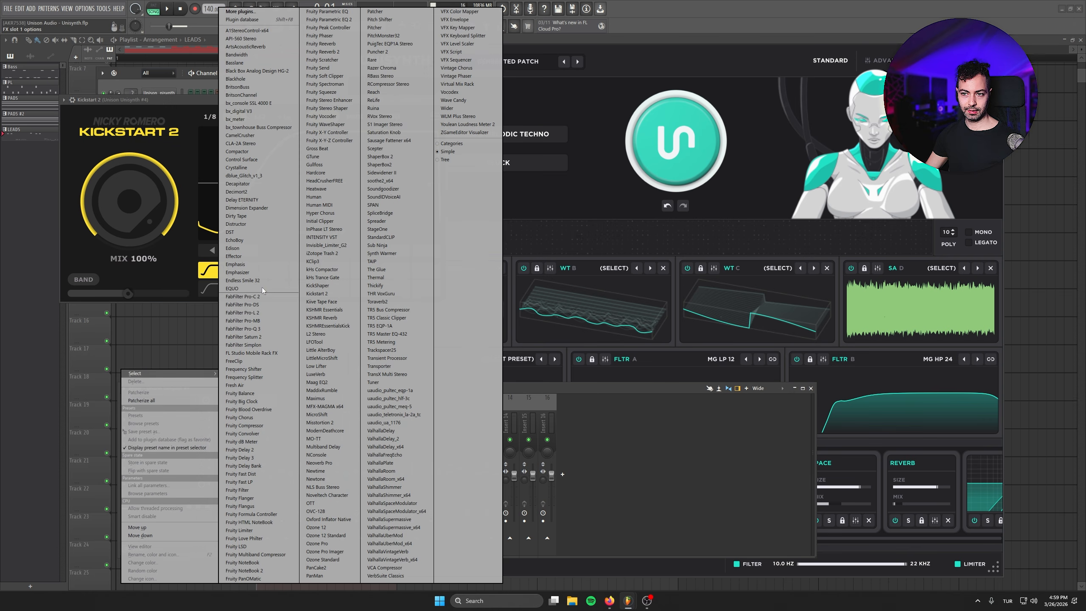
click(260, 328)
drag(100, 213, 214, 248)
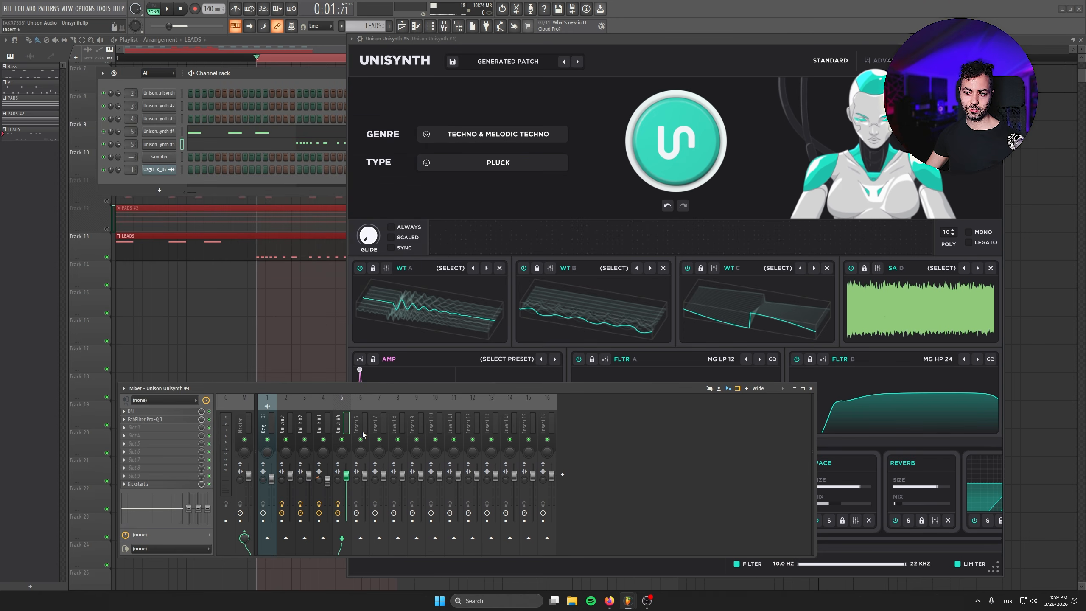
Play the four-bar arrangement with all parts and slightly lower the volume of the Unisynth #2 mixer track
key(F6)
key(space)
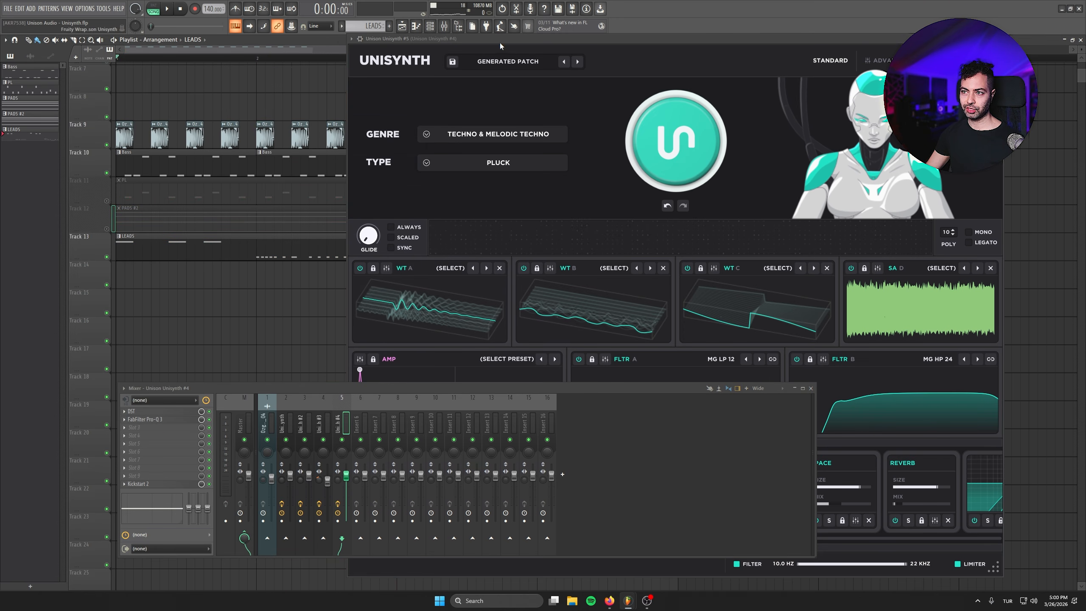
drag(500, 42, 452, 217)
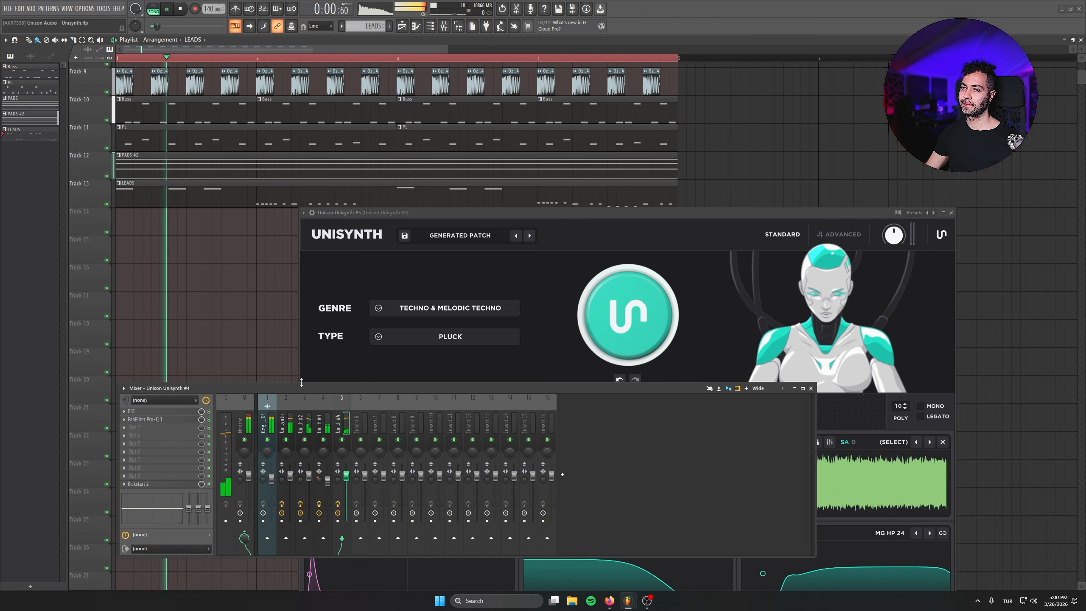
drag(308, 475, 309, 486)
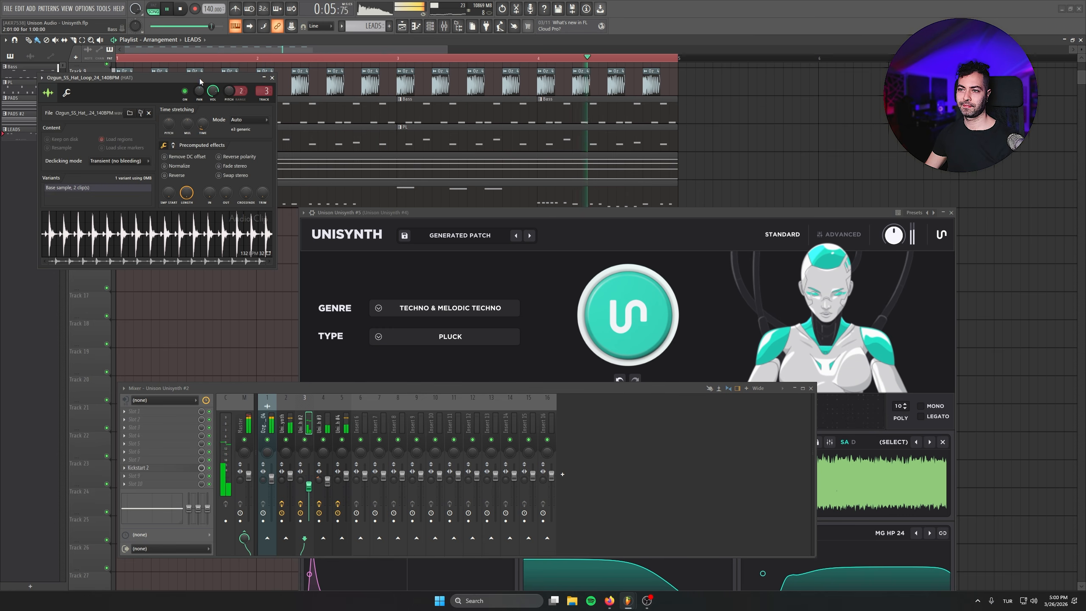
Close the hat loop's sample settings and align the second hat loop clip with the start of bar 5
click(271, 78)
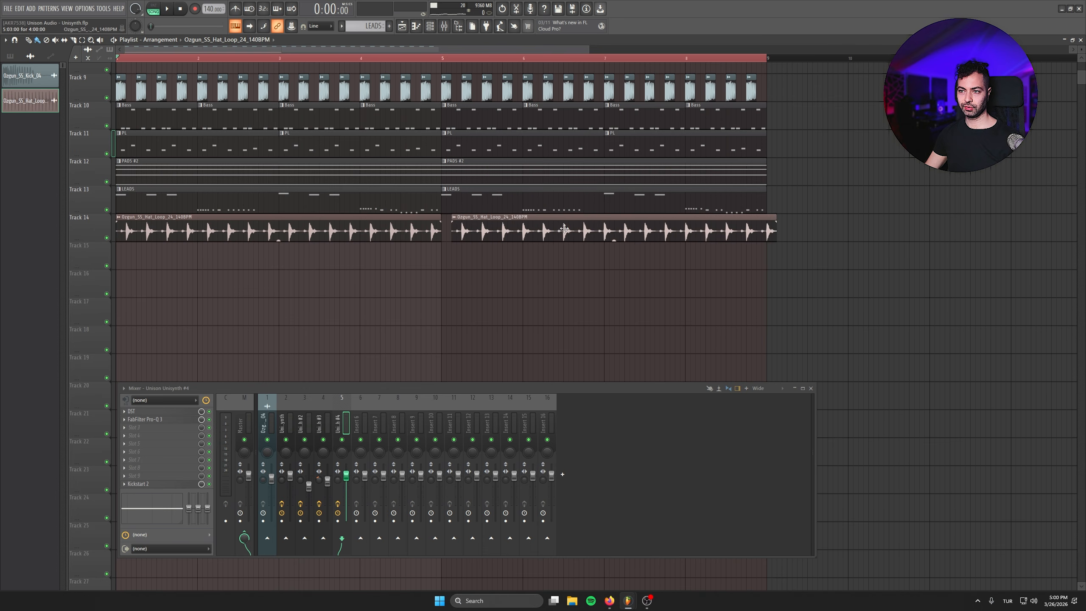
drag(564, 229, 554, 229)
double_click(256, 229)
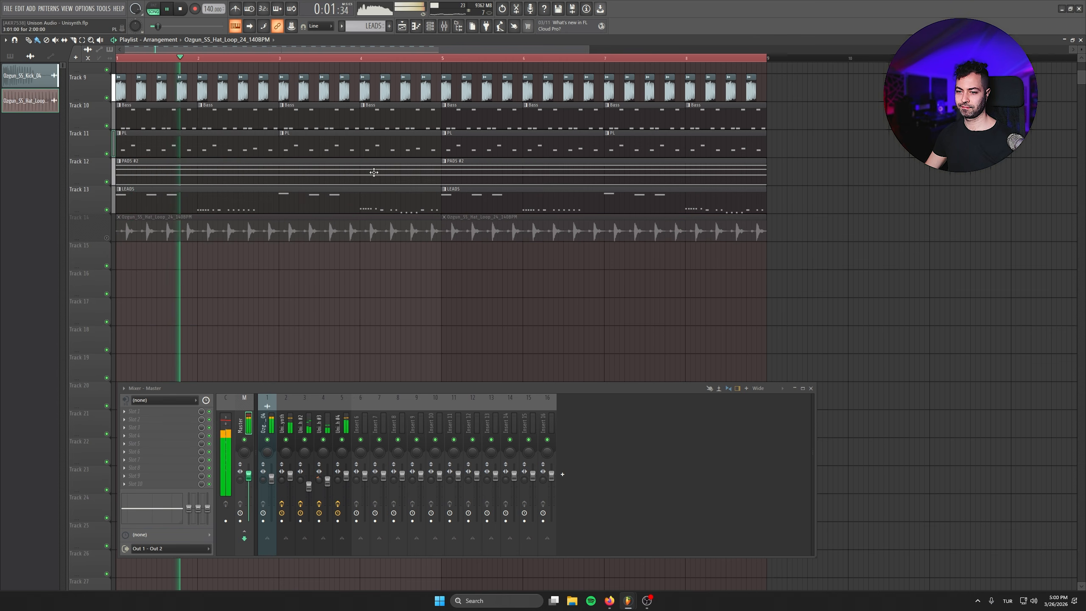
Lower the Unisynth #2 mixer volume a little further during playback and unmute the hat loop on Track 14
key(space)
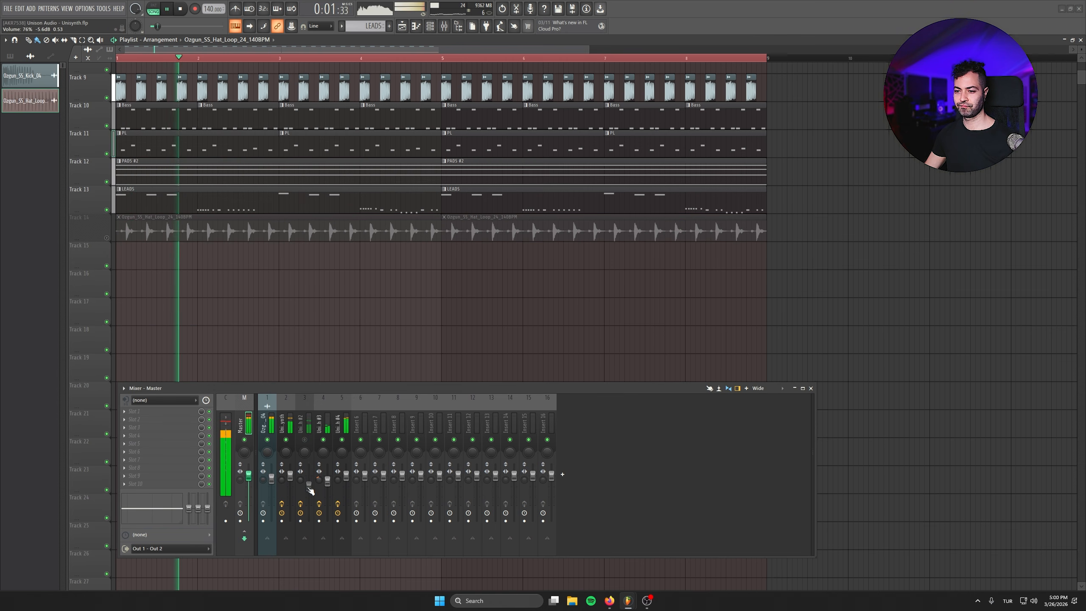
drag(309, 487, 309, 492)
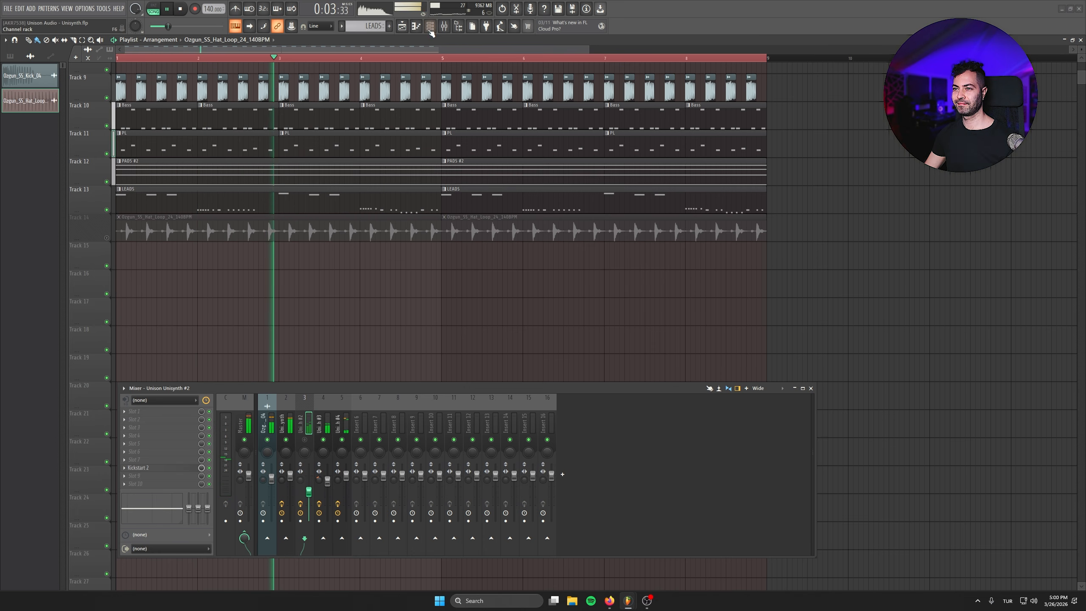
click(113, 238)
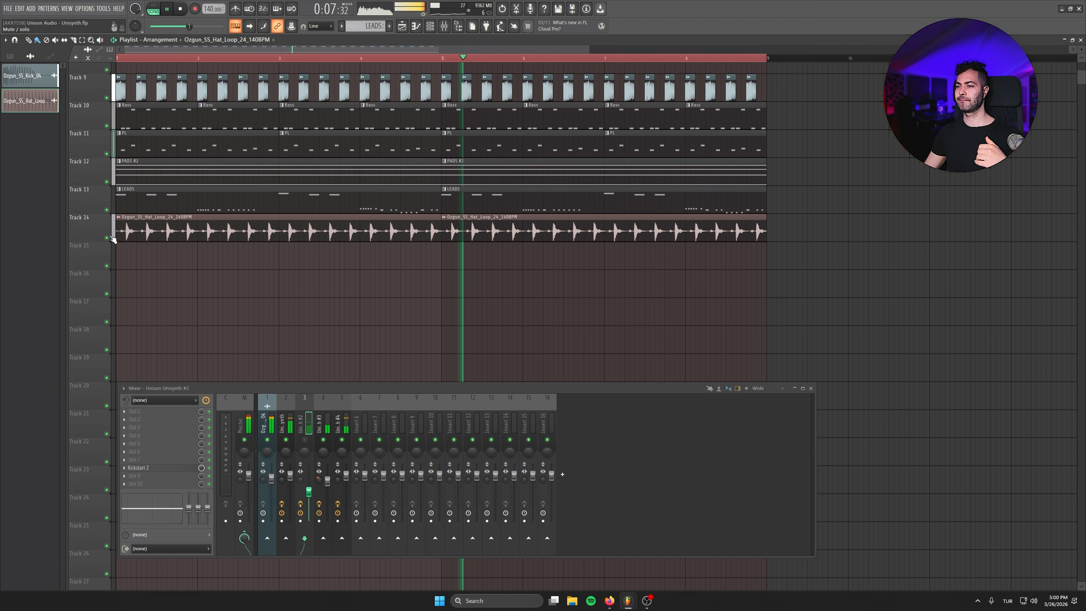
double_click(160, 227)
click(306, 111)
click(829, 225)
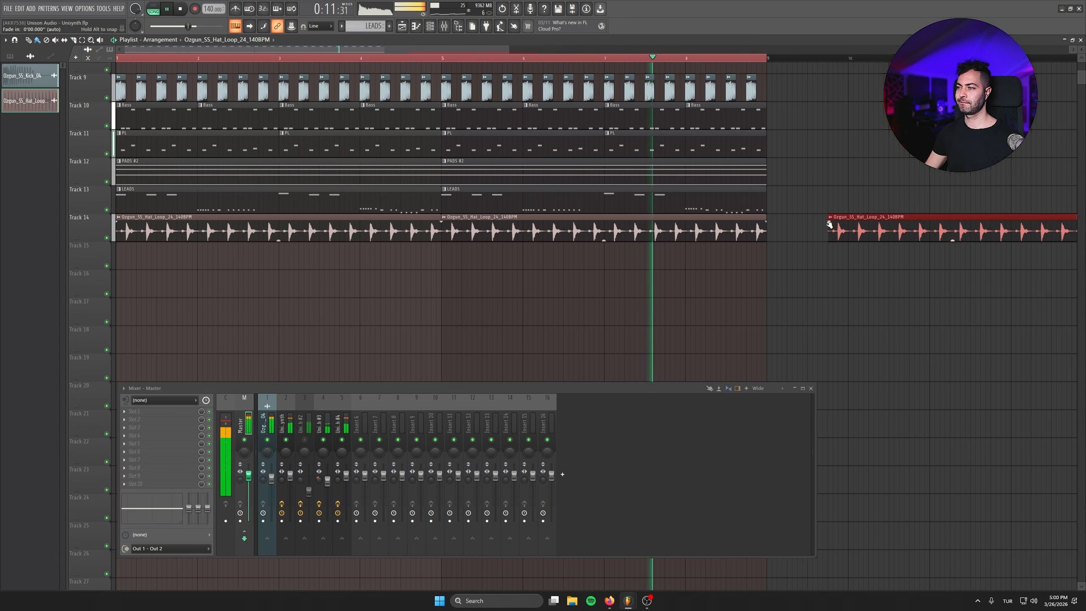
right_click(829, 225)
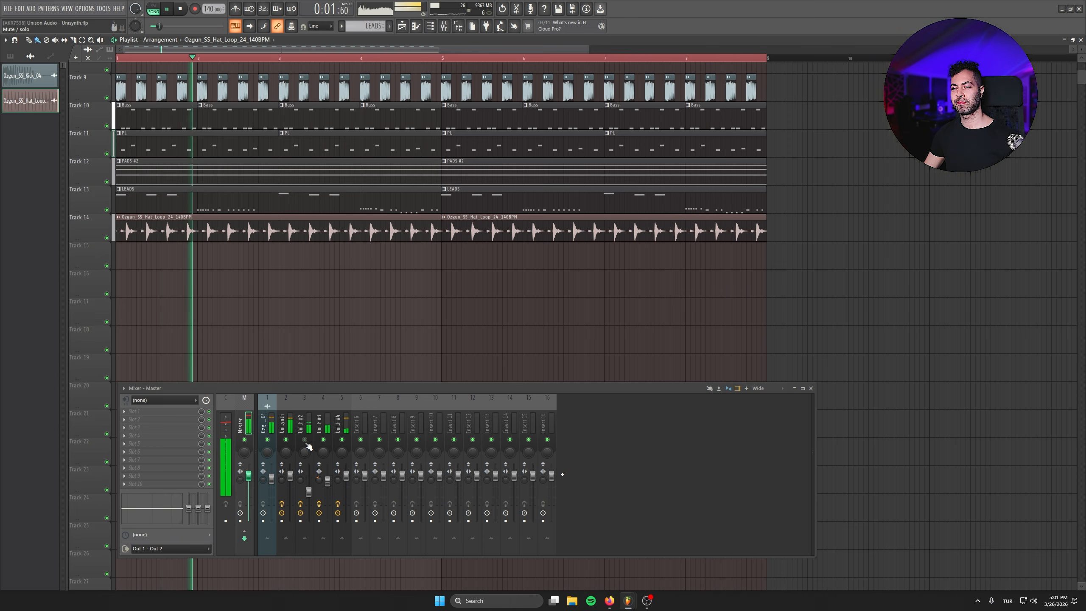
Reset the Unisynth #2 mixer volume to default, pull the Unisynth #4 volume down during playback, and stop the song
click(308, 491)
drag(308, 491, 346, 521)
alt+click(310, 479)
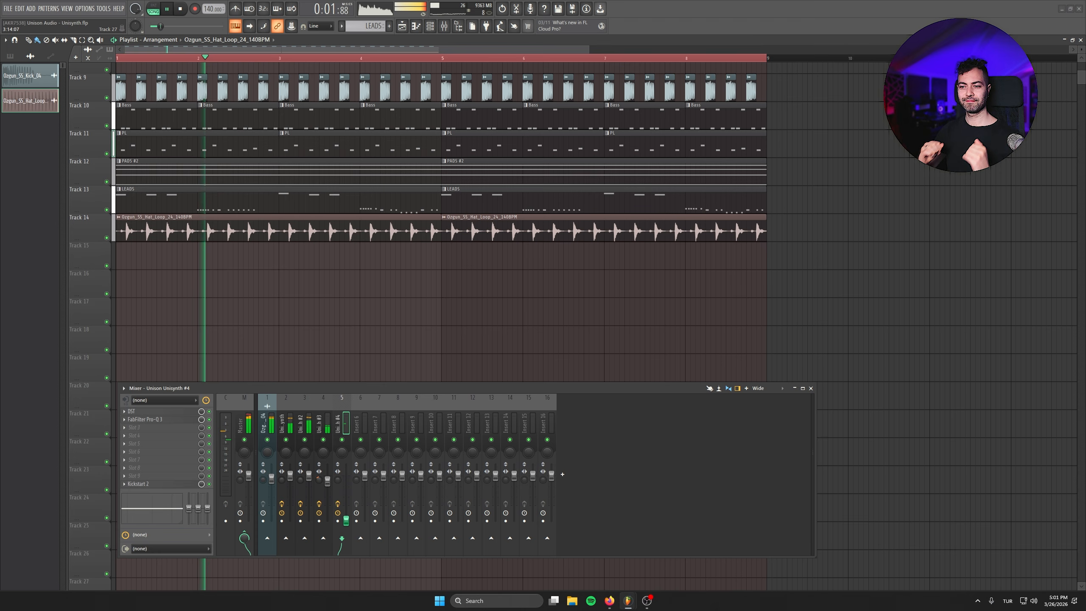
click(180, 9)
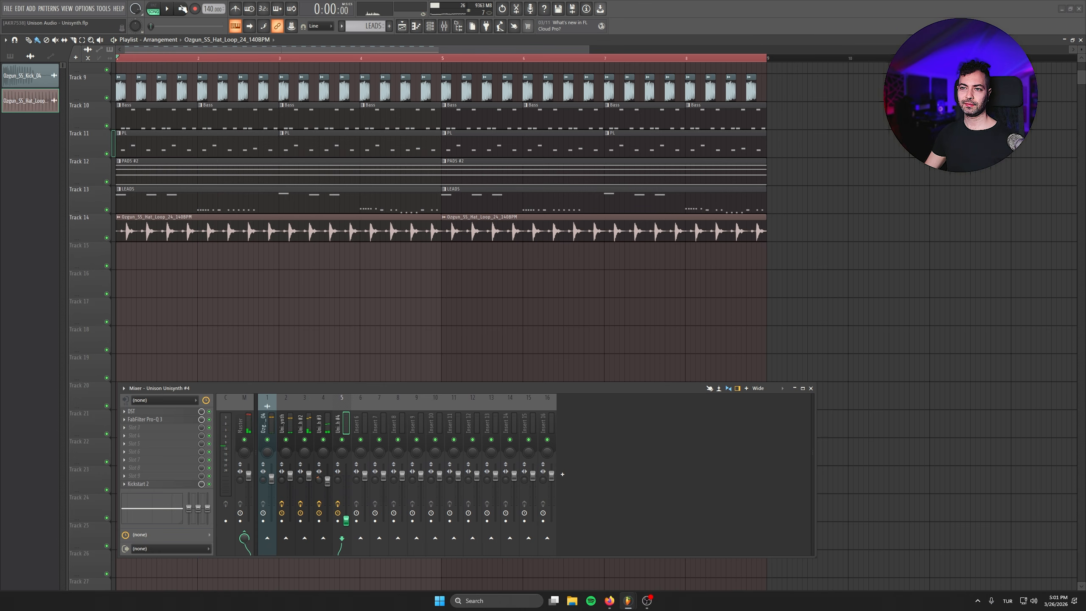
Show all channels in the channel rack, open Unisynth #5, and select bar 2 of the arrangement for looping
click(166, 73)
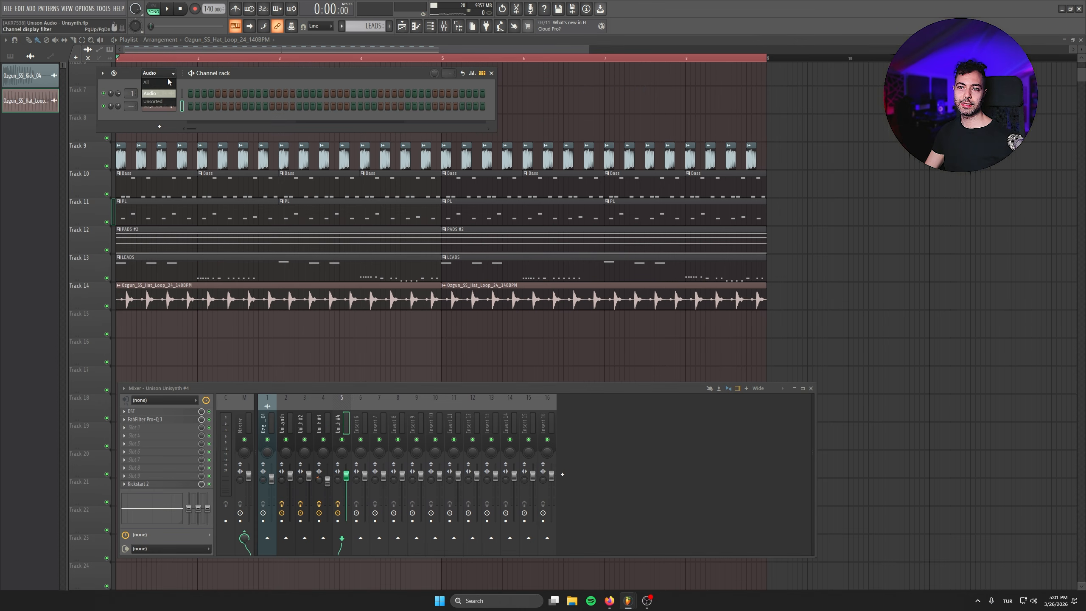
click(168, 81)
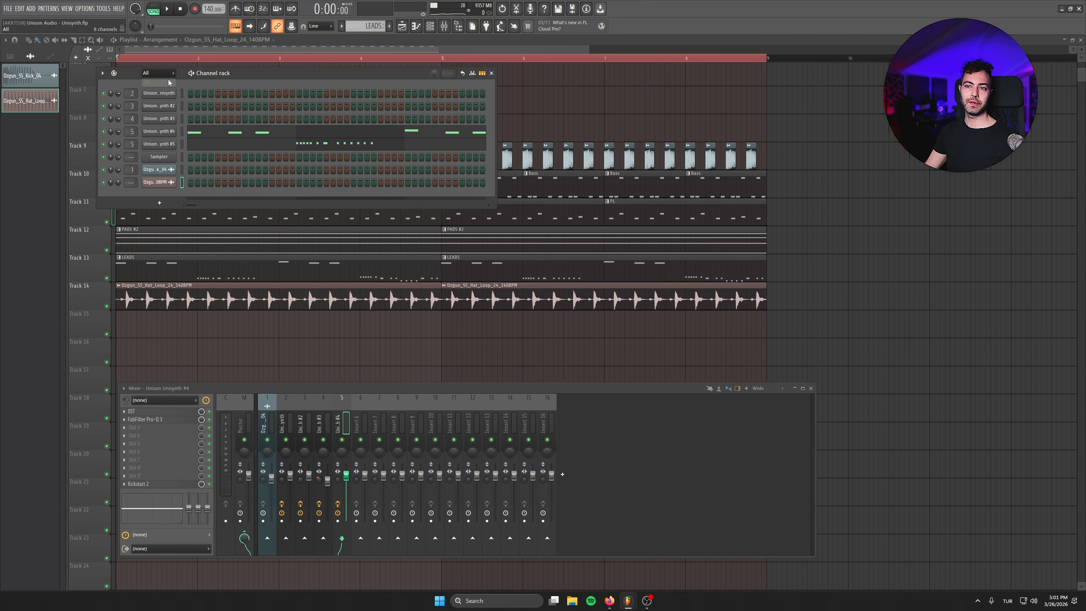
click(180, 143)
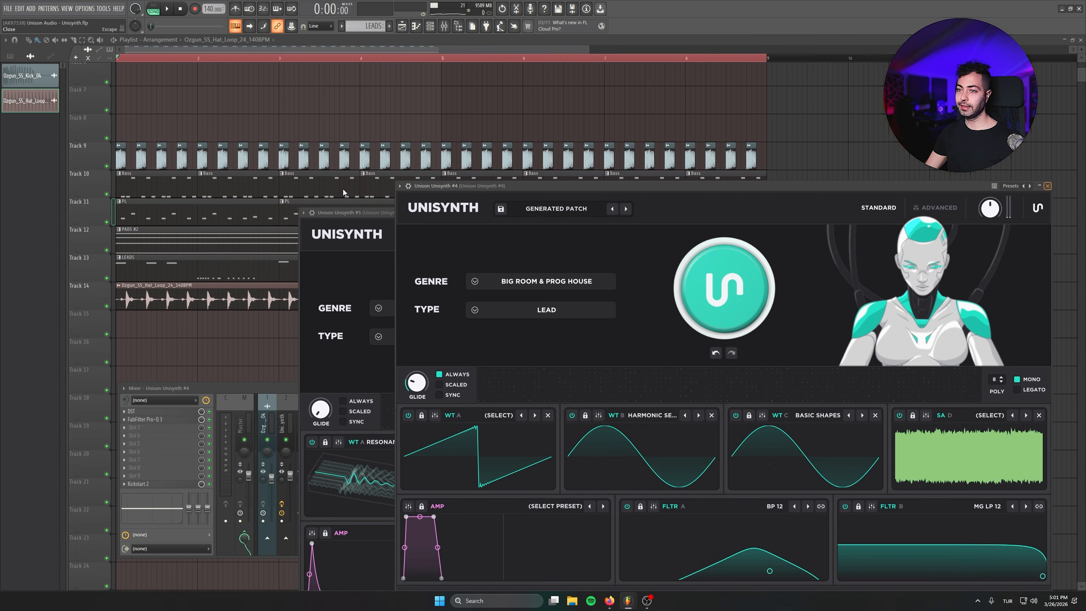
drag(204, 59, 295, 65)
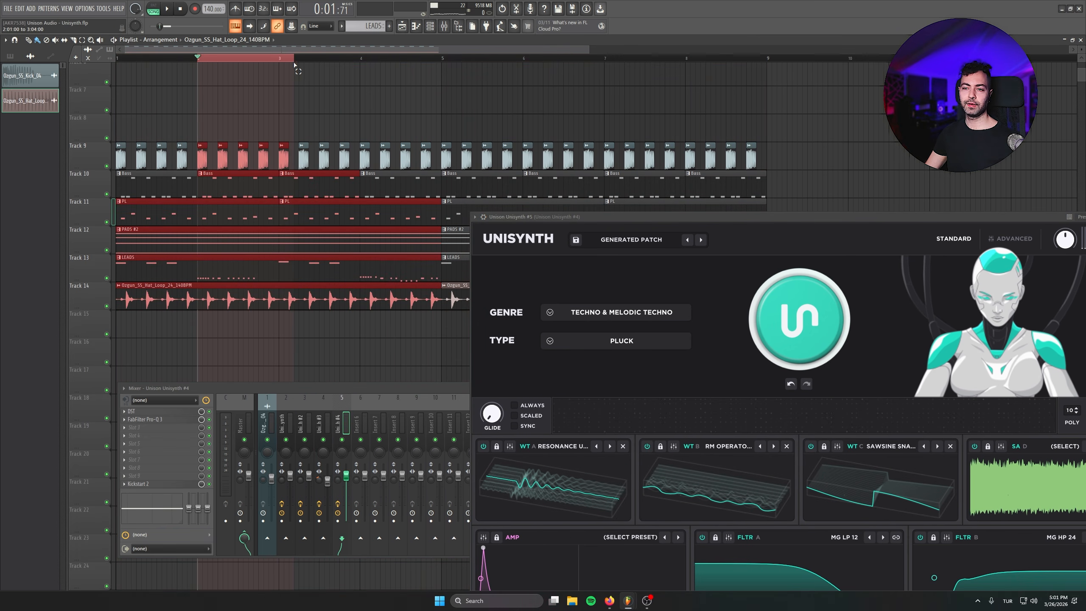
drag(643, 215, 468, 26)
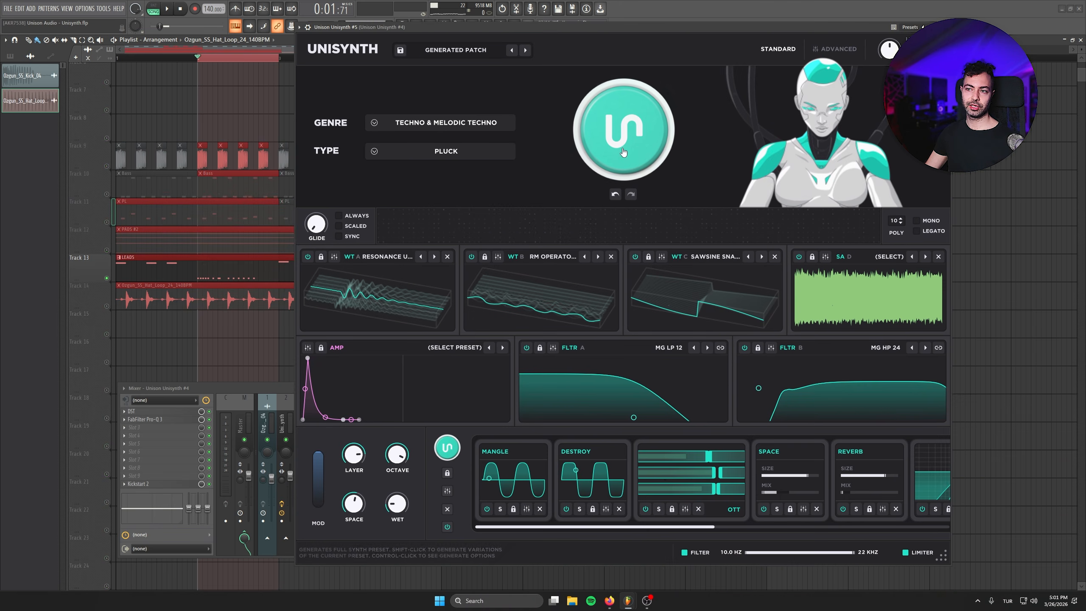
Generate a new Techno & Melodic Techno pluck patch in Unisynth #5 and audition it over bar 2
click(633, 124)
drag(655, 26, 711, 80)
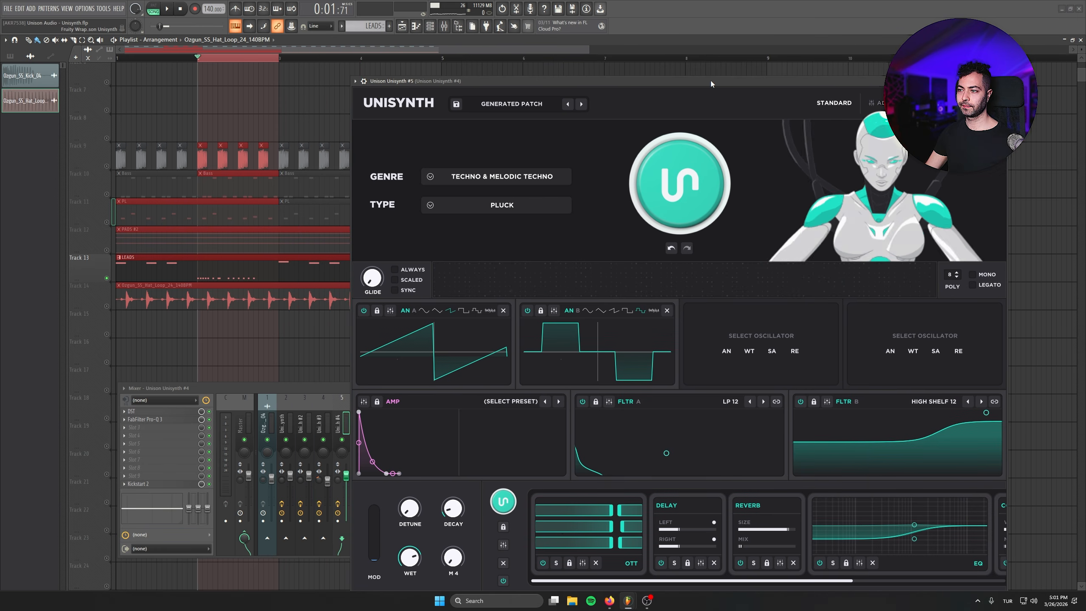
key(space)
key(space)
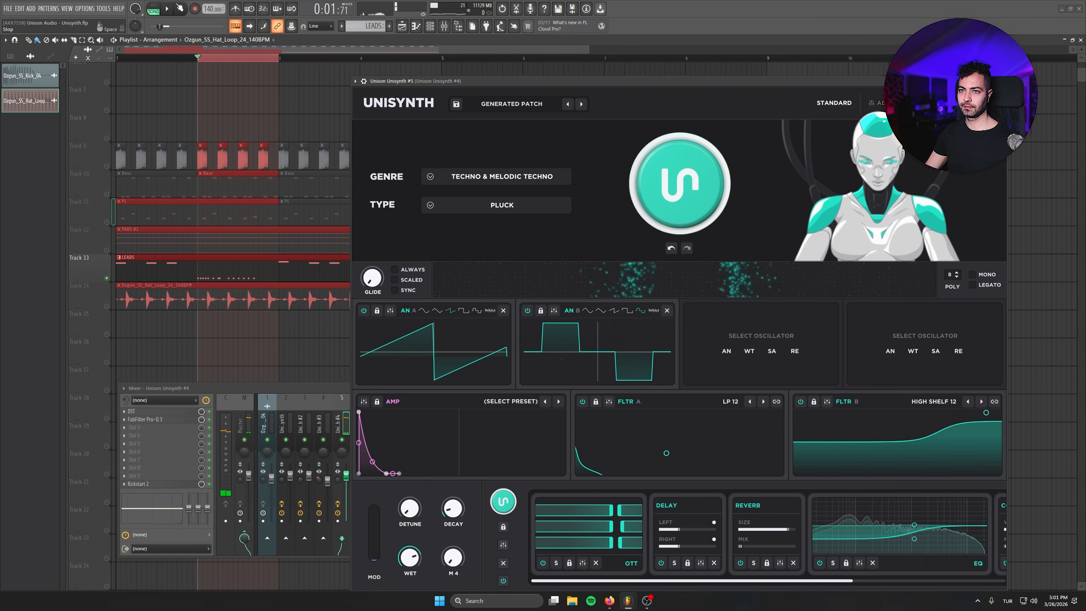
Move the loop selection to bar 1 and open Unisynth #4 from the channel rack
click(158, 58)
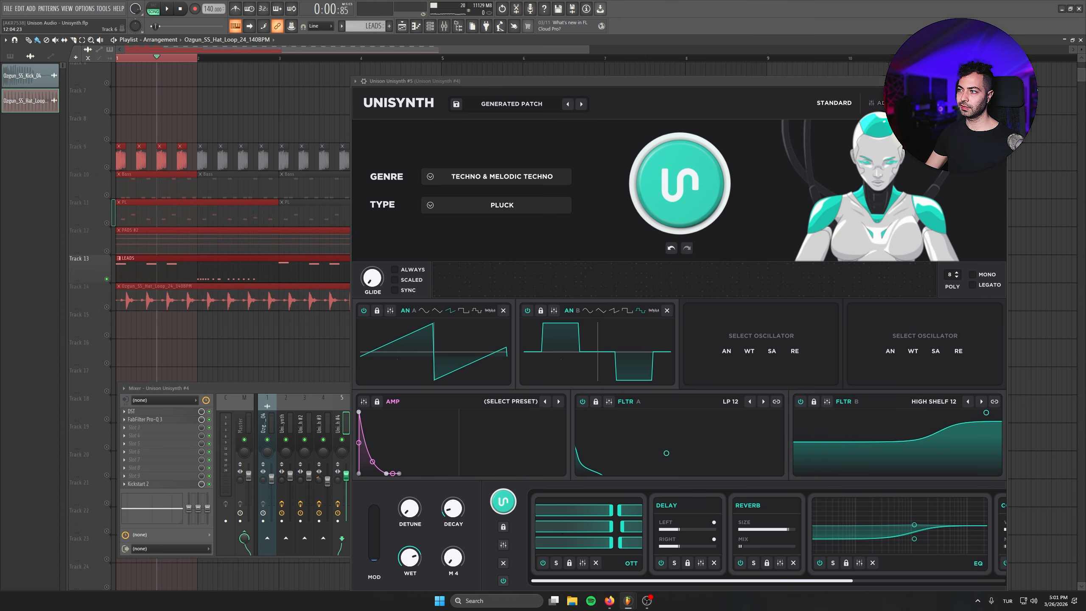
click(430, 25)
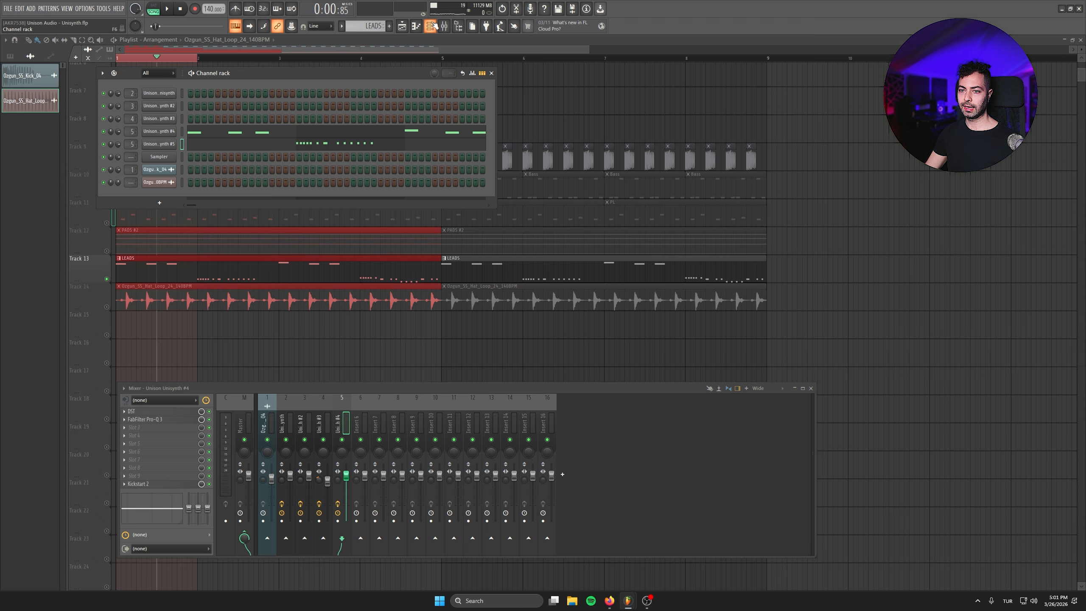
click(178, 123)
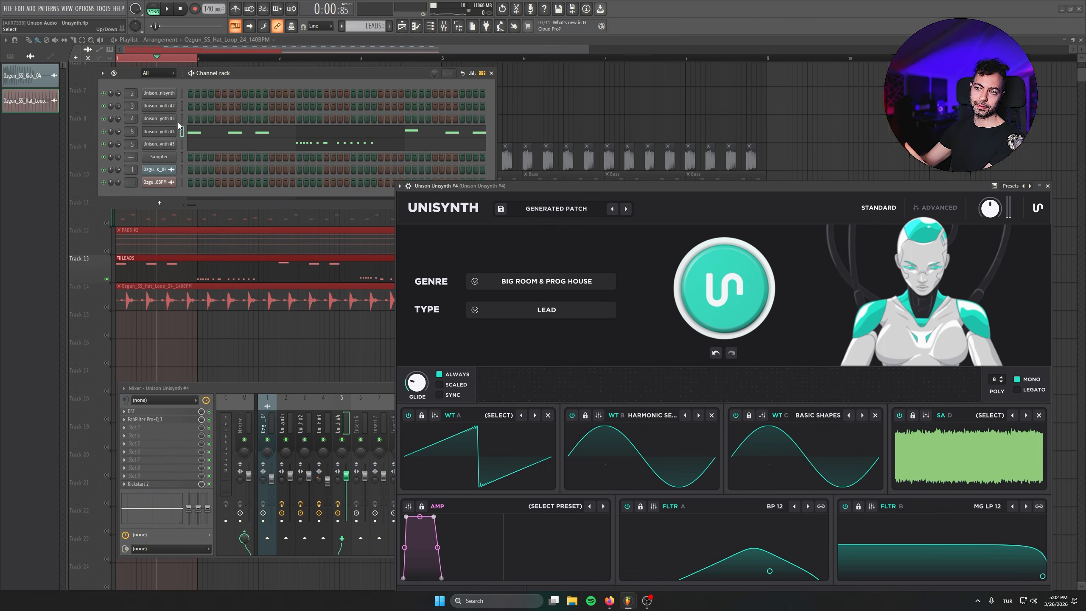
click(492, 74)
drag(658, 186, 572, 61)
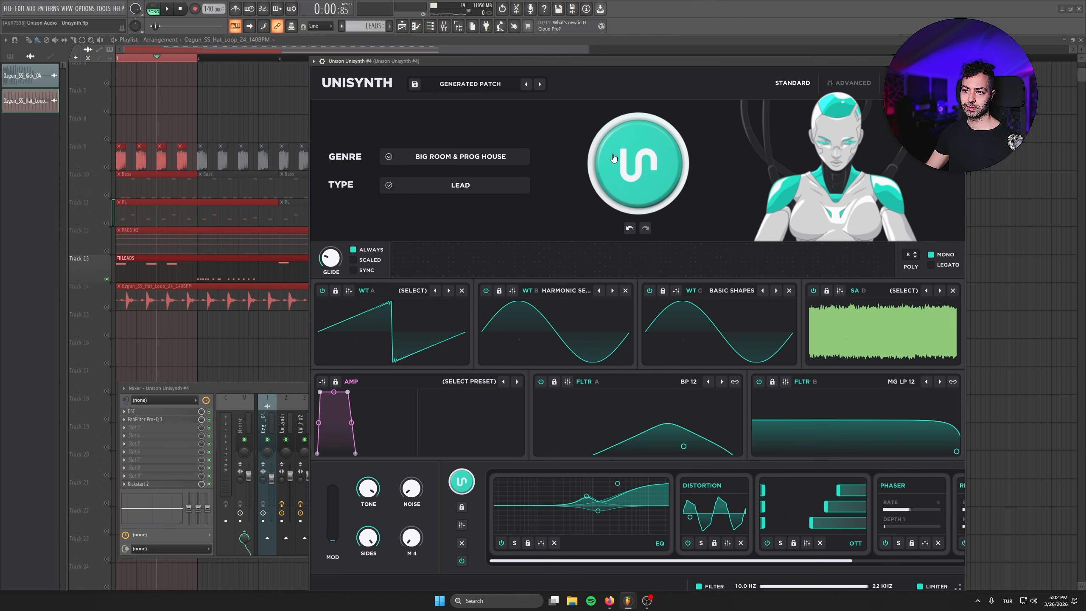
Generate a Big Room & Prog House lead patch in Unisynth #4, audition it, and generate another one
click(642, 165)
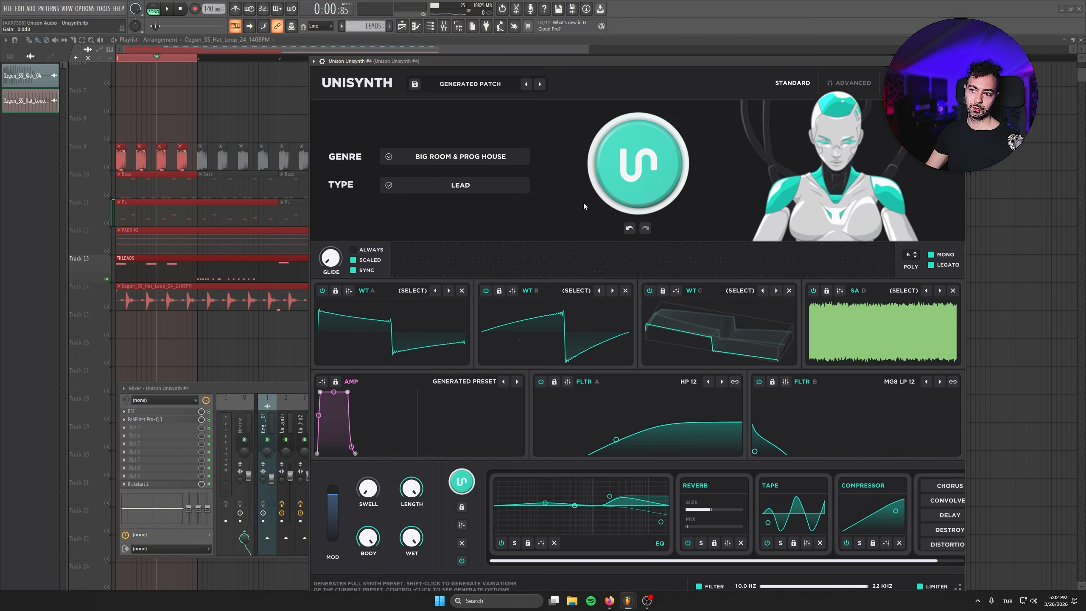
key(space)
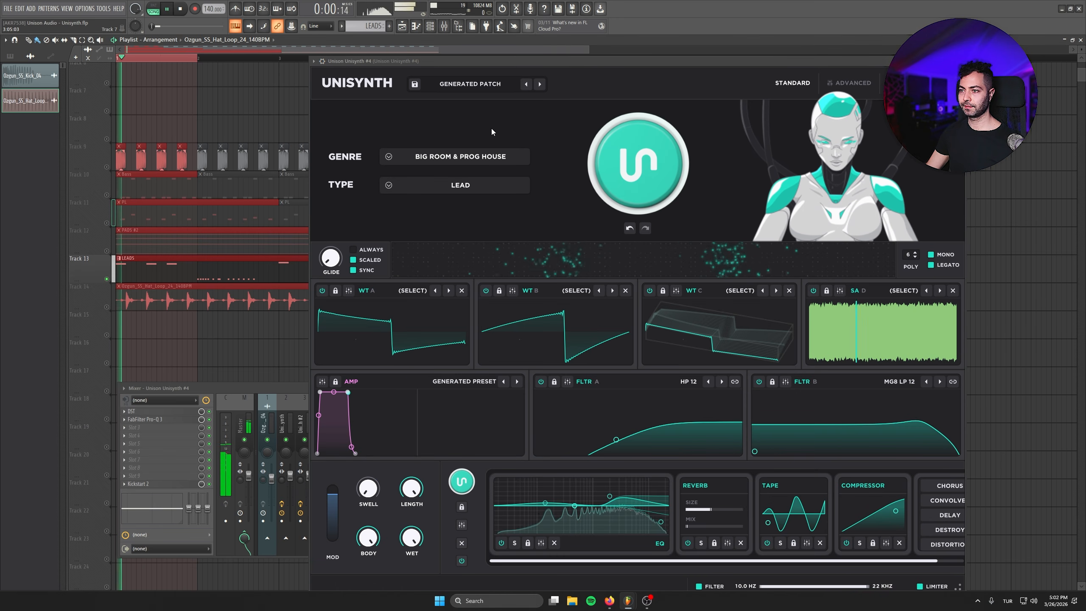
key(space)
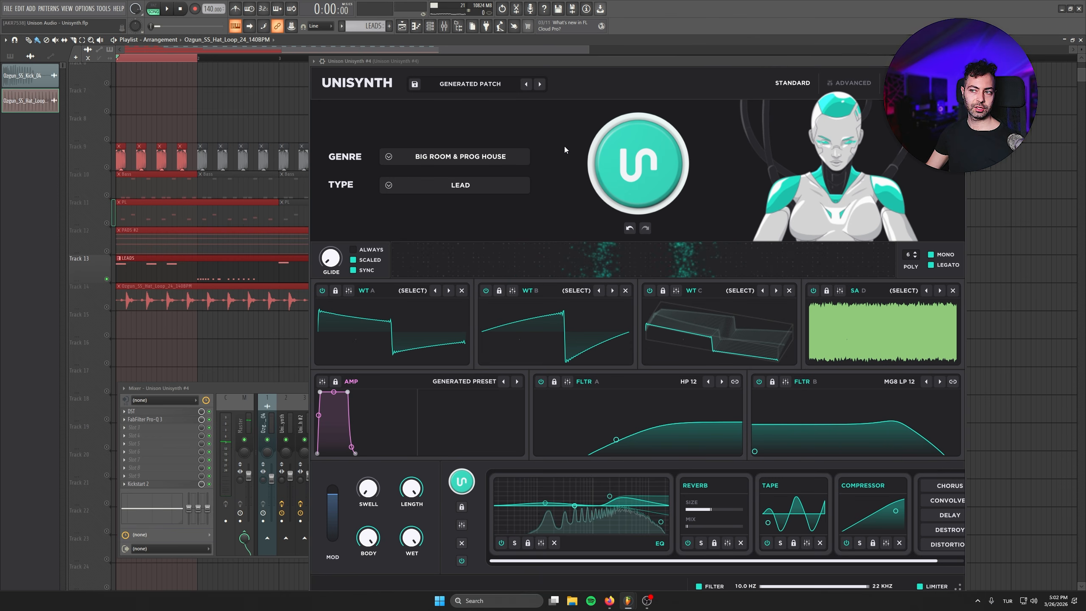
click(591, 163)
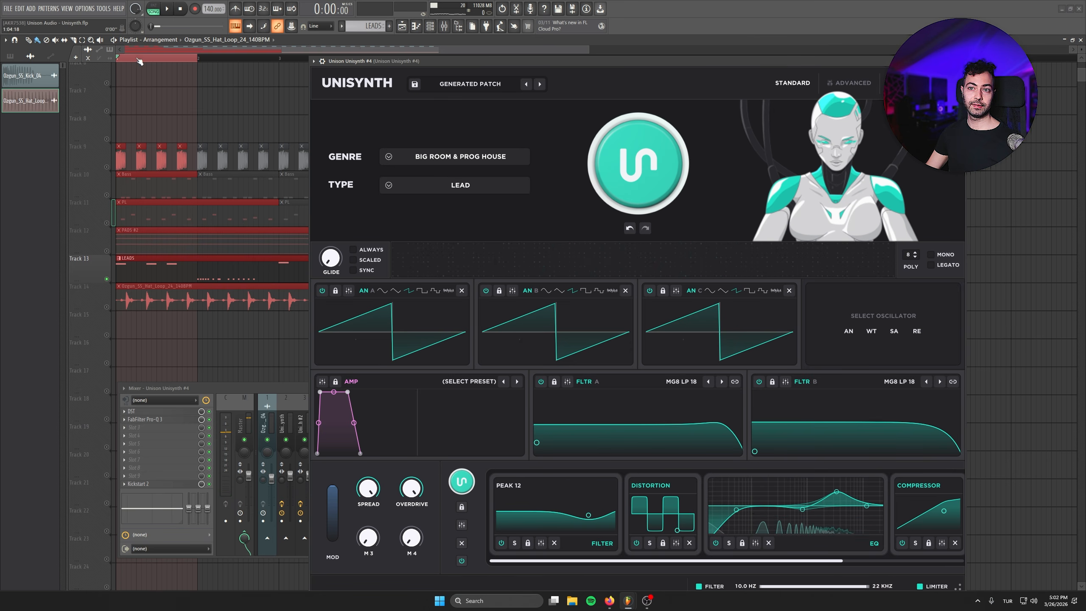
Turn off the solo on Track 13, select the full eight-bar arrangement, and play it with all parts
right_click(109, 140)
right_click(108, 140)
drag(539, 61, 632, 222)
ctrl+shift+click(765, 59)
key(space)
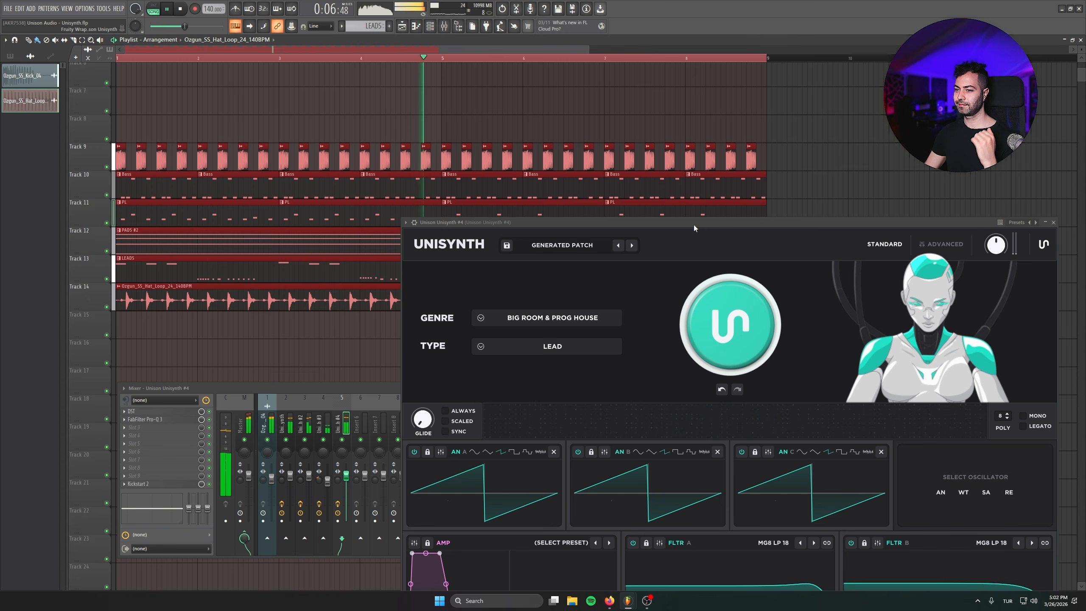
Set the Kickstart 2 mix to 74% on the Unisynth #4 mixer track and save the project
click(144, 484)
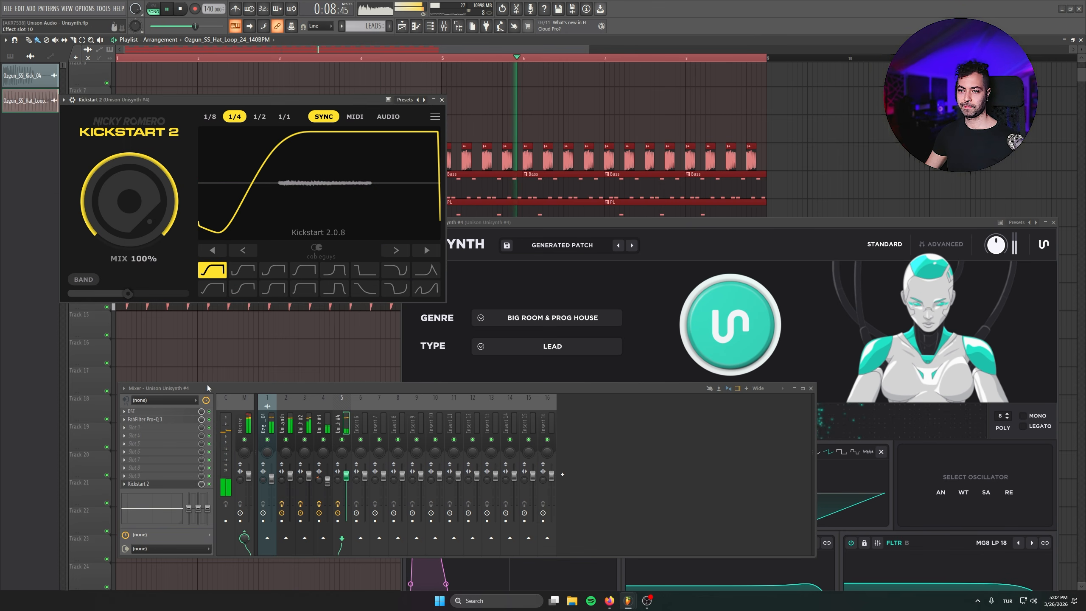
drag(129, 201, 129, 226)
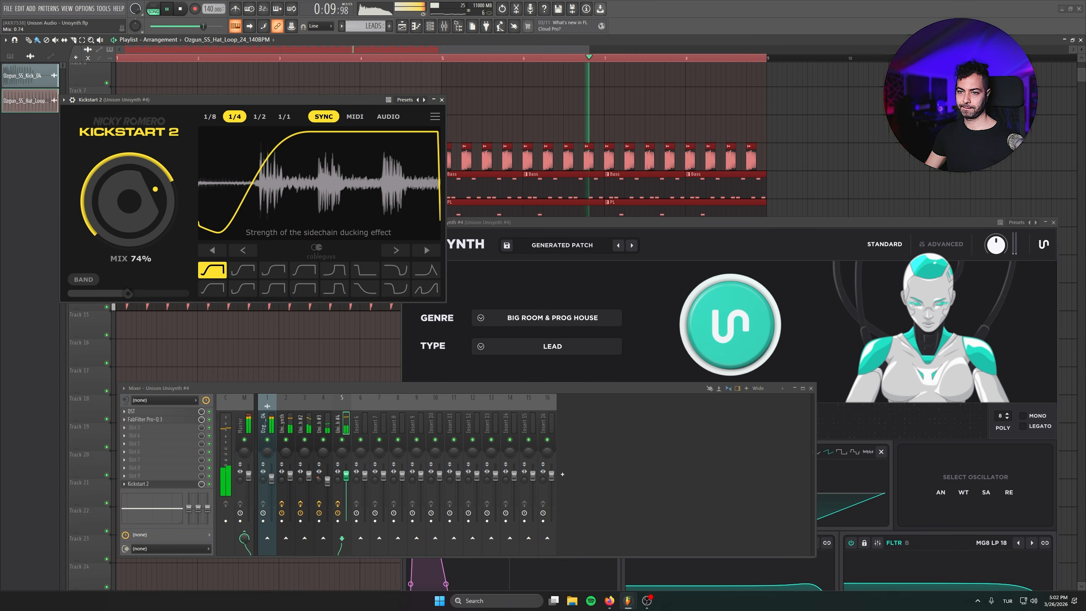
click(441, 99)
drag(666, 222, 629, 171)
key(ctrl+s)
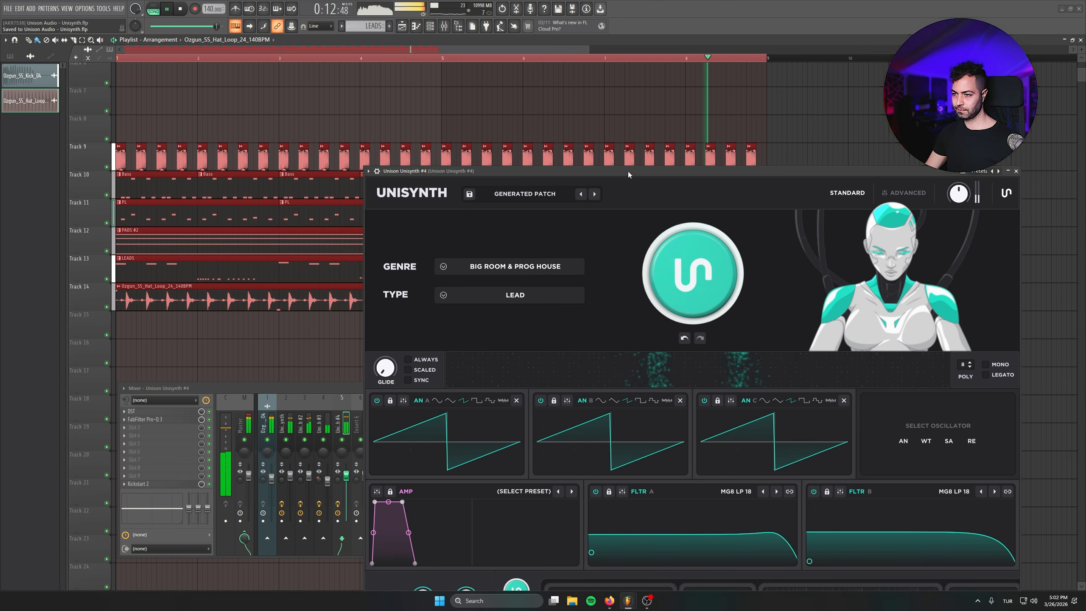
Mute the playlist tracks one by one during playback, starting from the hat loop on Track 14 and working up to the kick on Track 9
click(106, 306)
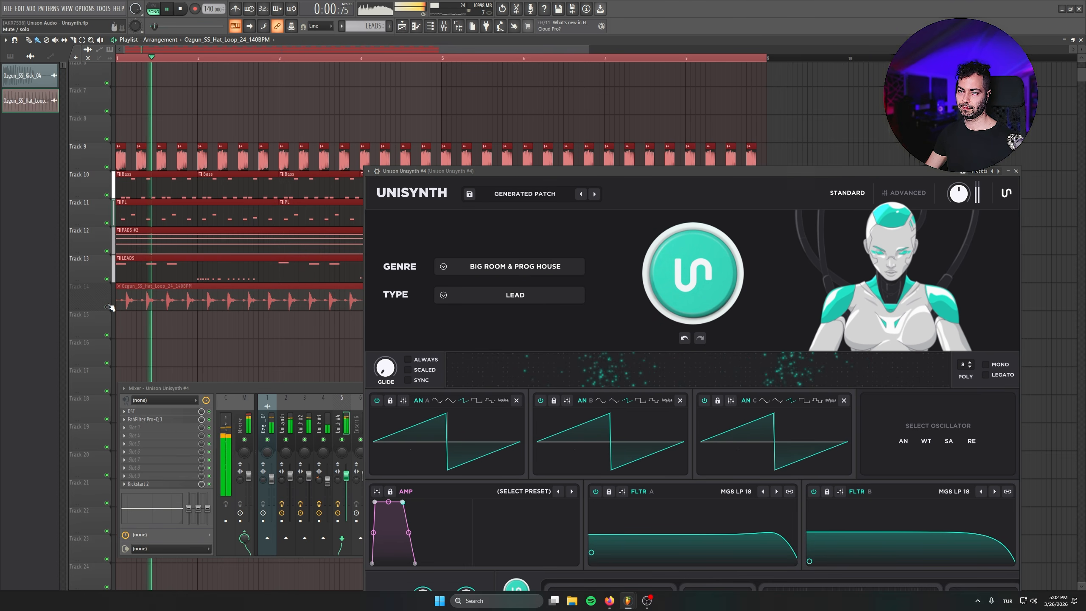
click(107, 279)
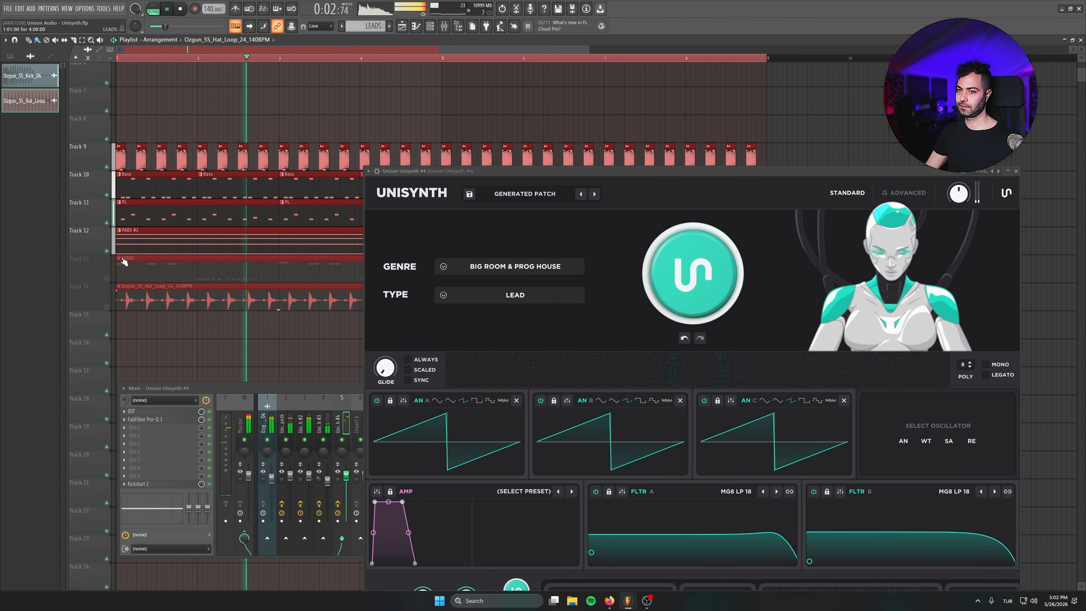
click(107, 251)
click(106, 223)
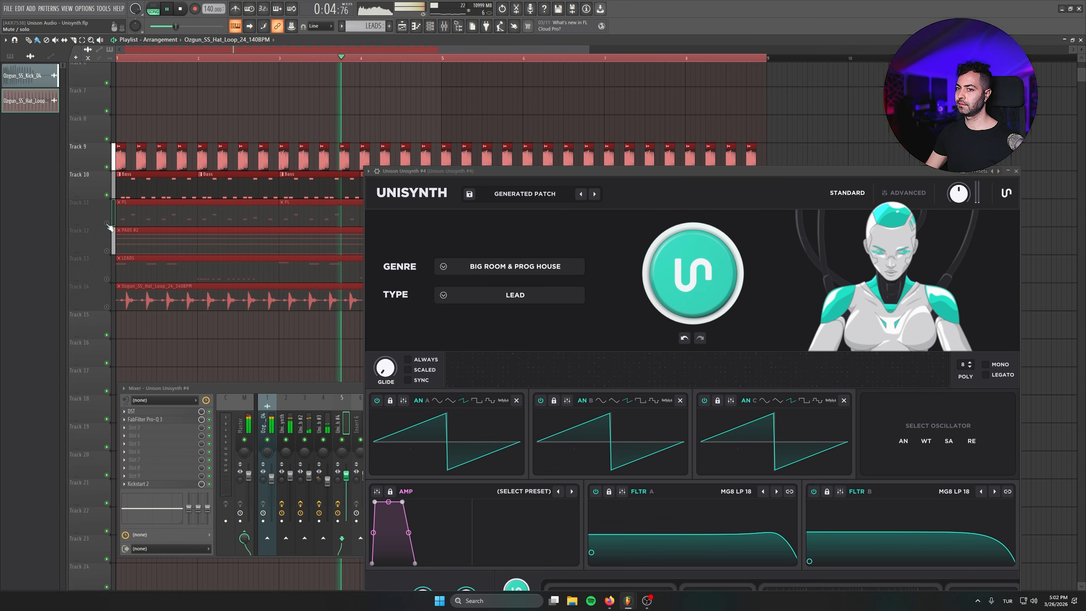
right_click(107, 195)
click(107, 167)
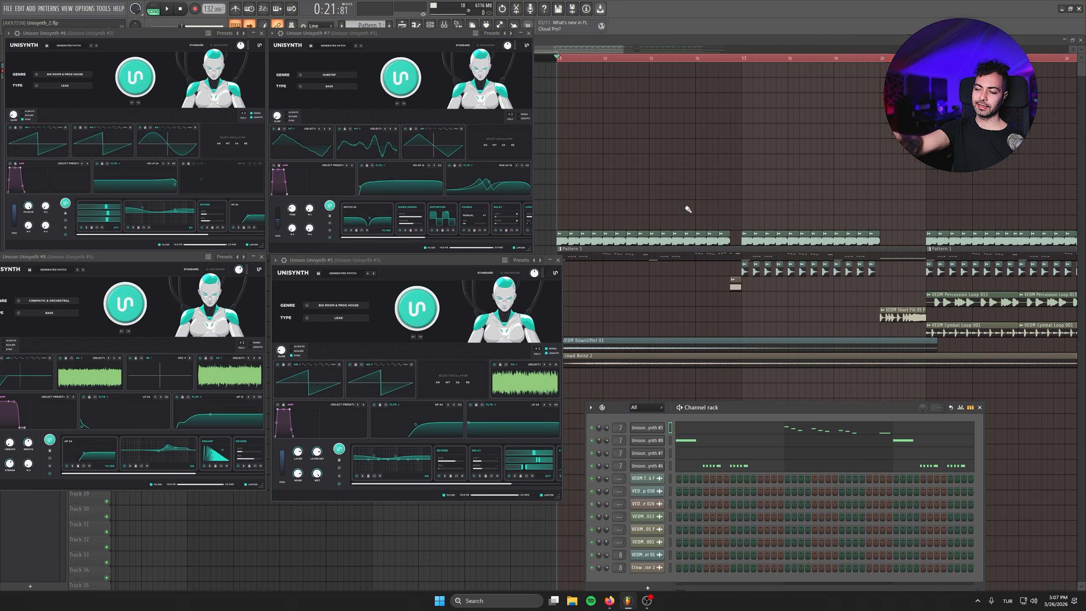
In the Unisynth_2 project, open Unisynth #7 from the channel rack and audition its long bass note in Pattern 1
key(space)
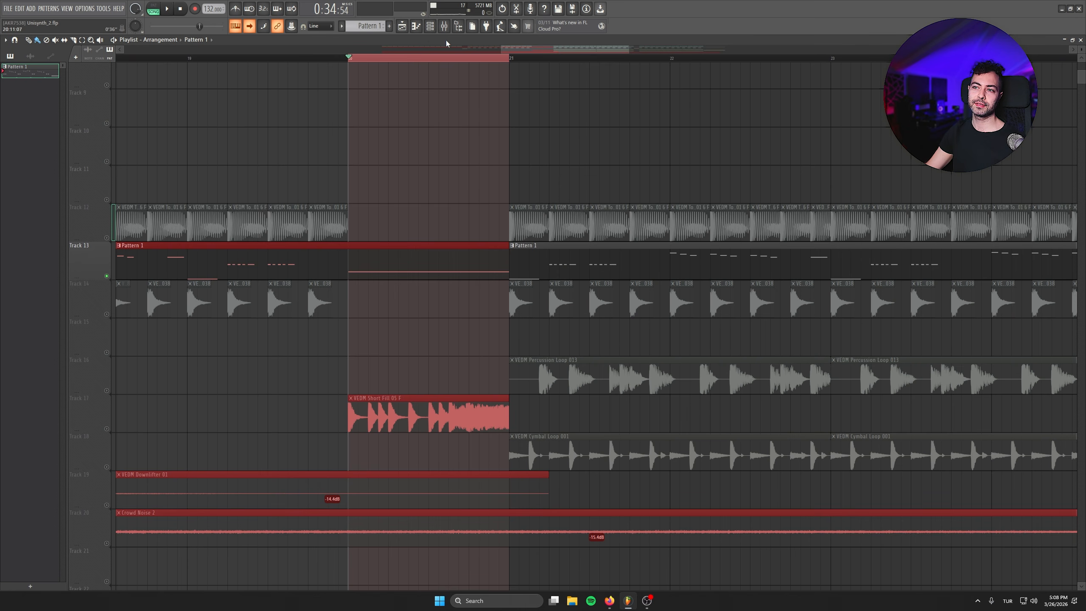
drag(383, 227, 439, 298)
click(431, 27)
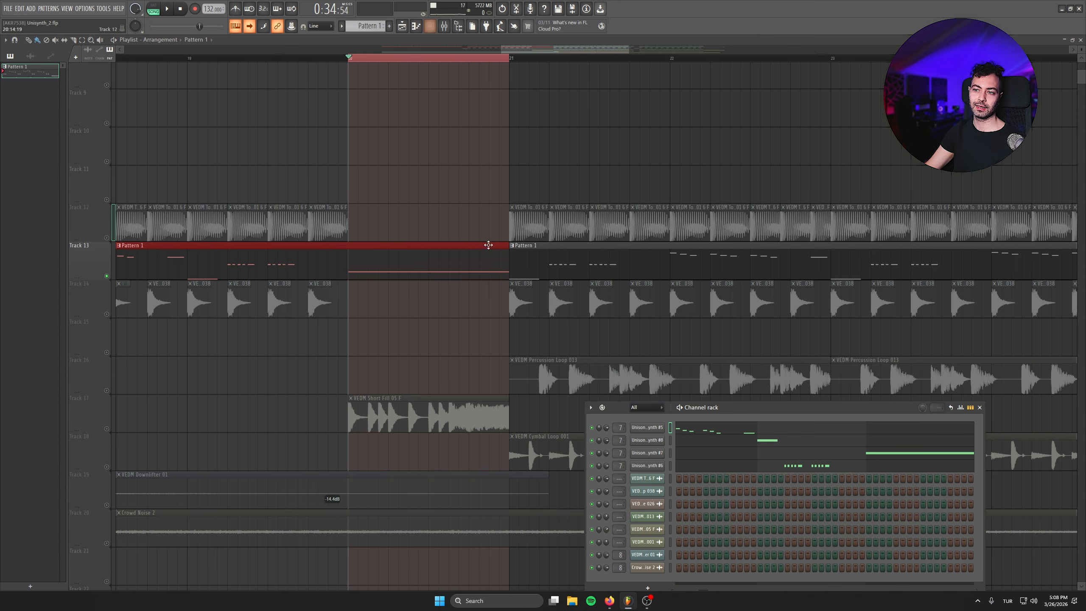
click(649, 454)
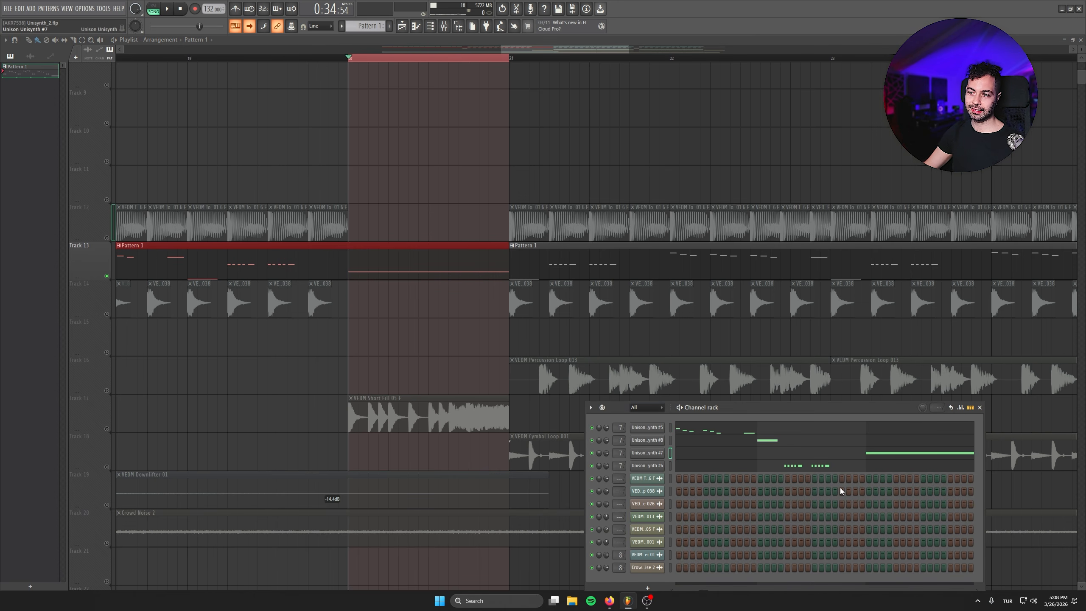
key(space)
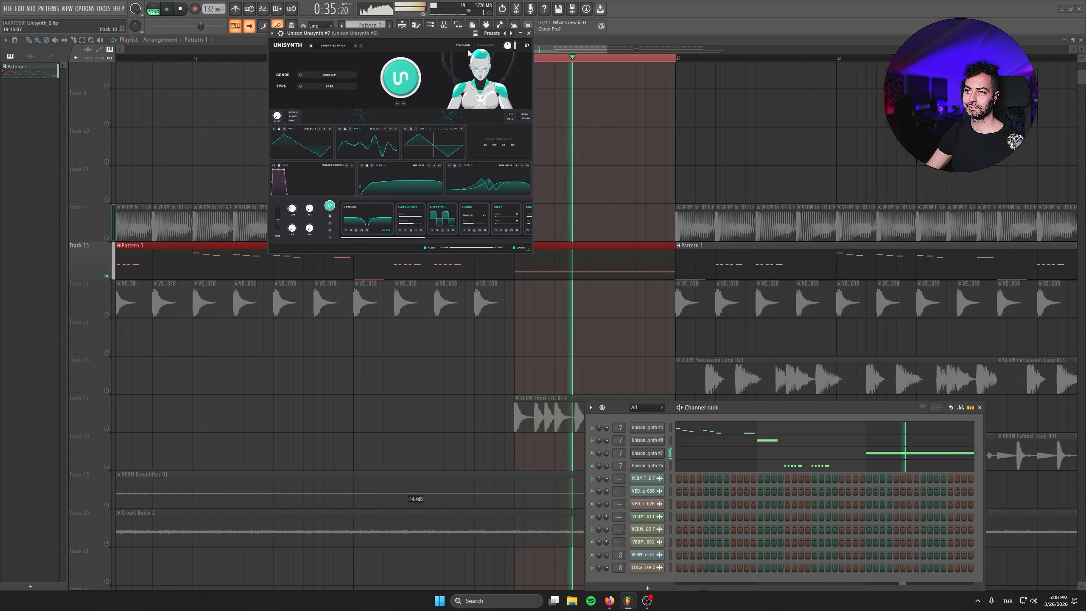
key(space)
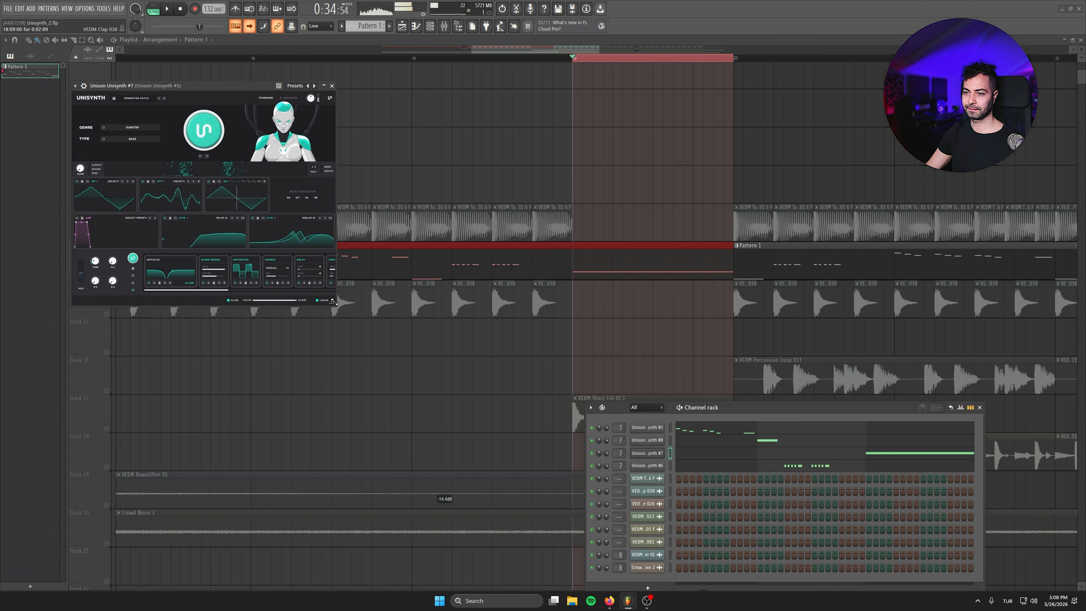
Enlarge the Unisynth #7 window, play its Dubstep bass patch again, and close the plugin
drag(332, 301, 629, 542)
key(space)
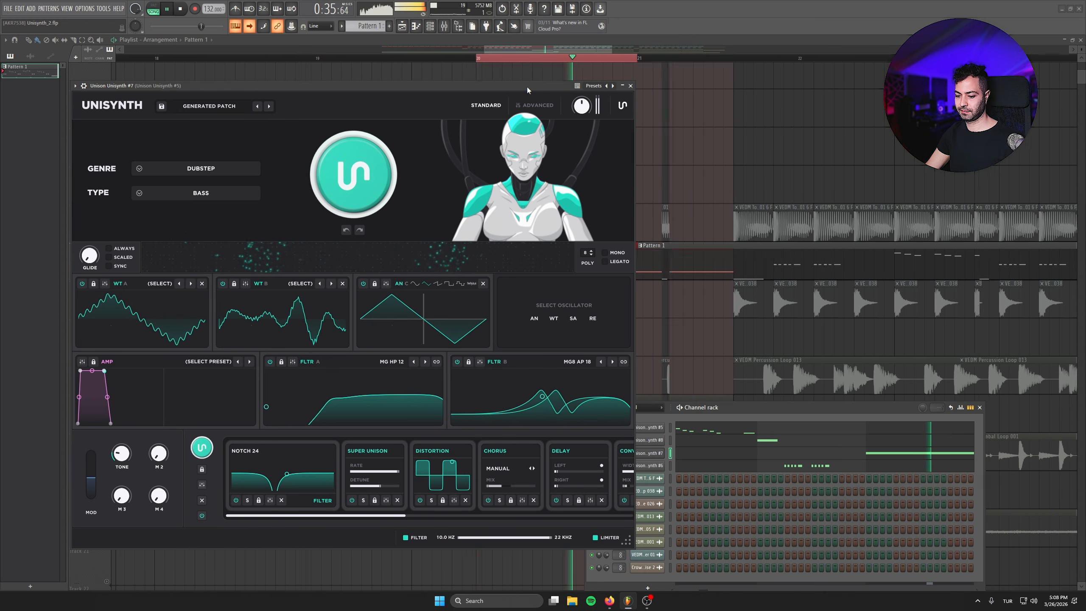
key(space)
key(x)
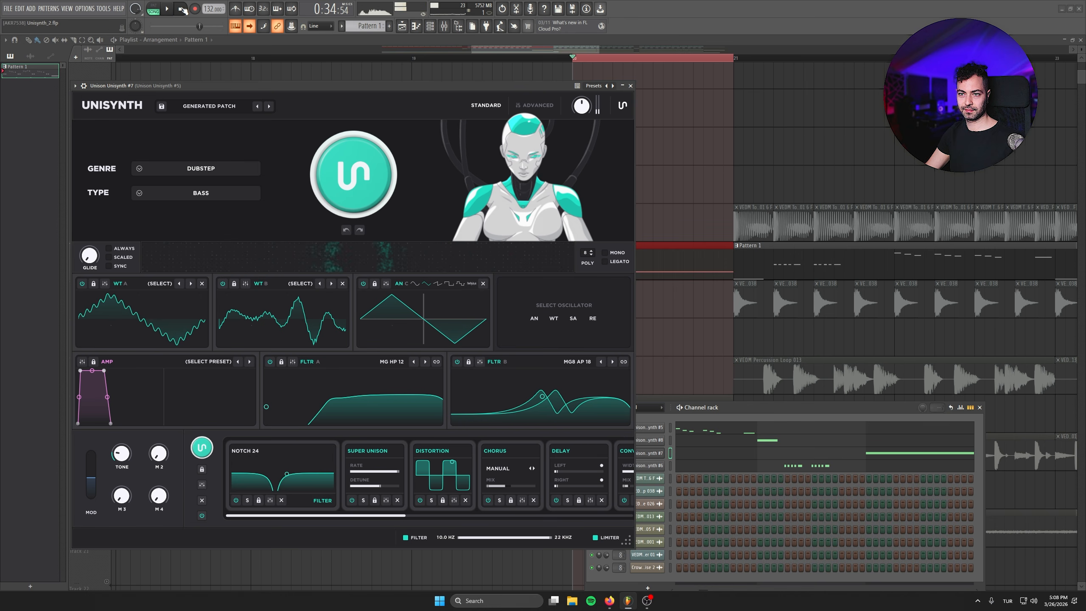
click(631, 86)
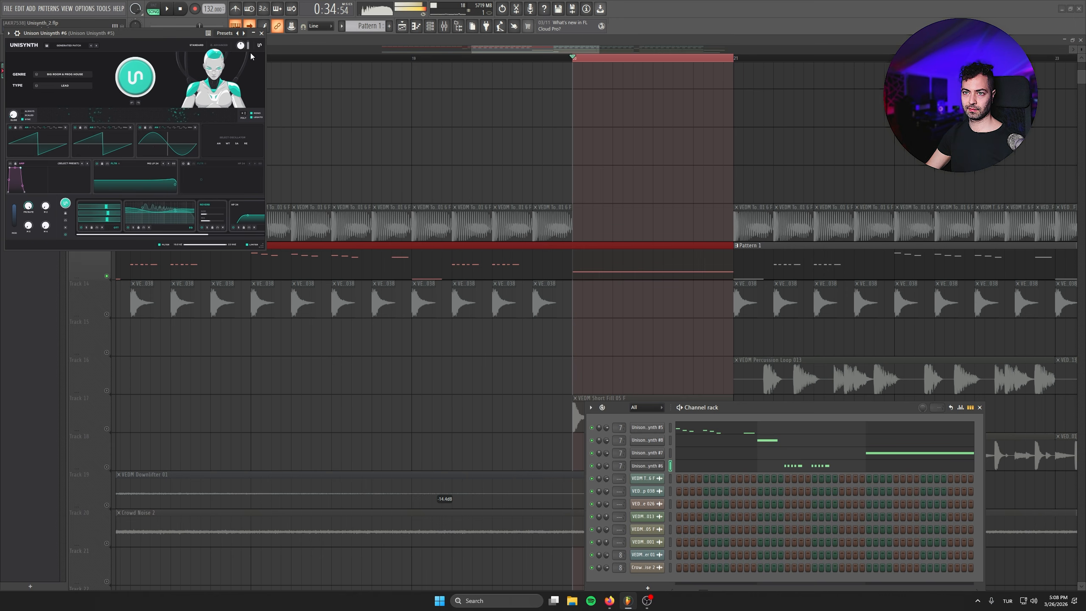
Enlarge the Unisynth #6 and Unisynth #5 windows and audition their Big Room & Prog House lead patches
click(181, 9)
drag(262, 245, 485, 471)
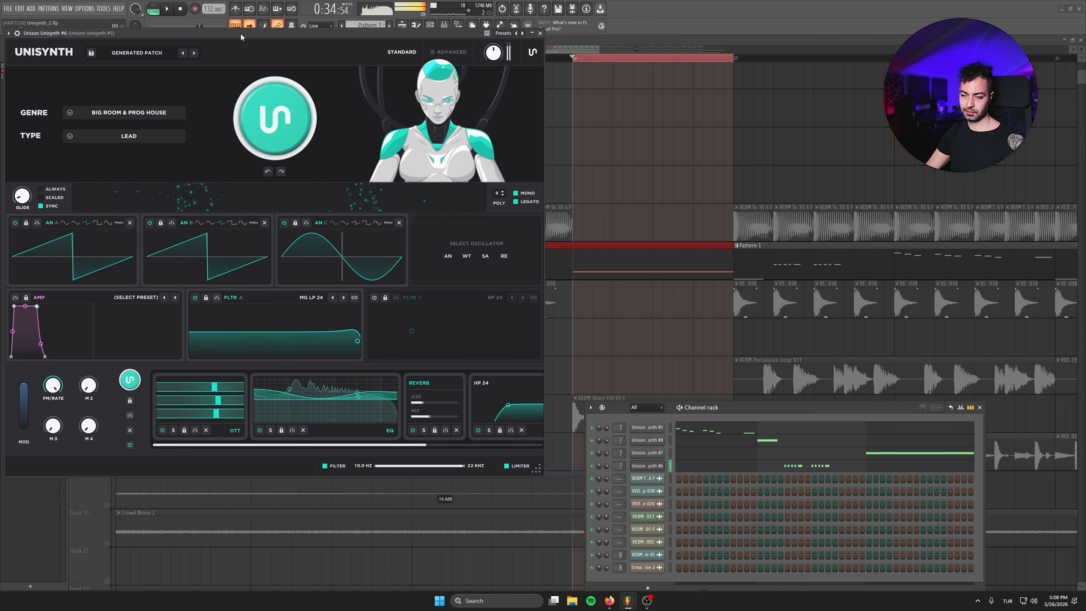
click(659, 428)
drag(409, 266, 298, 101)
drag(456, 336, 654, 527)
drag(415, 95, 350, 26)
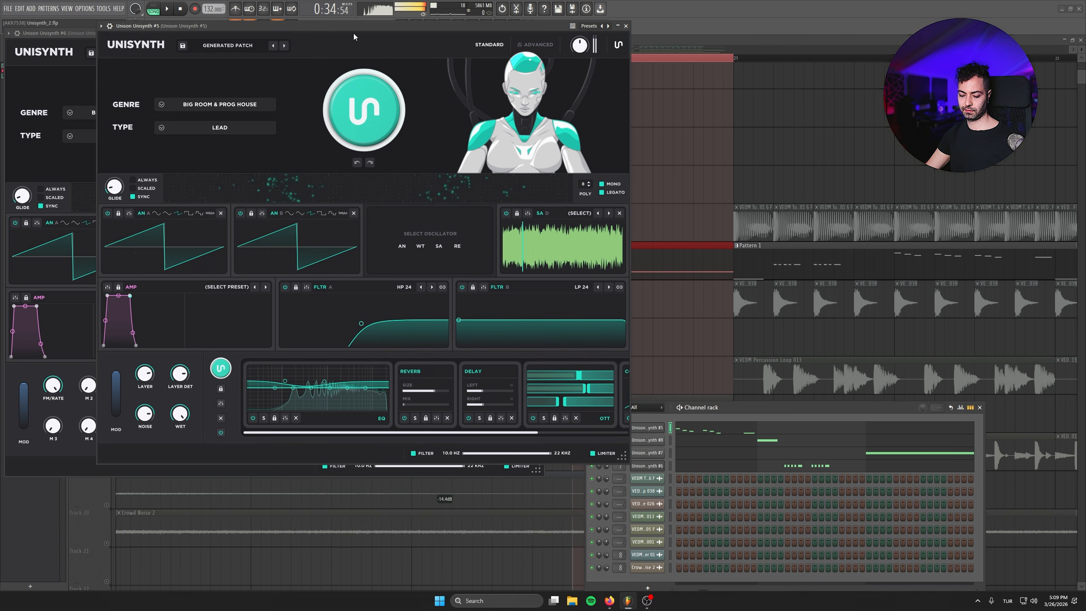